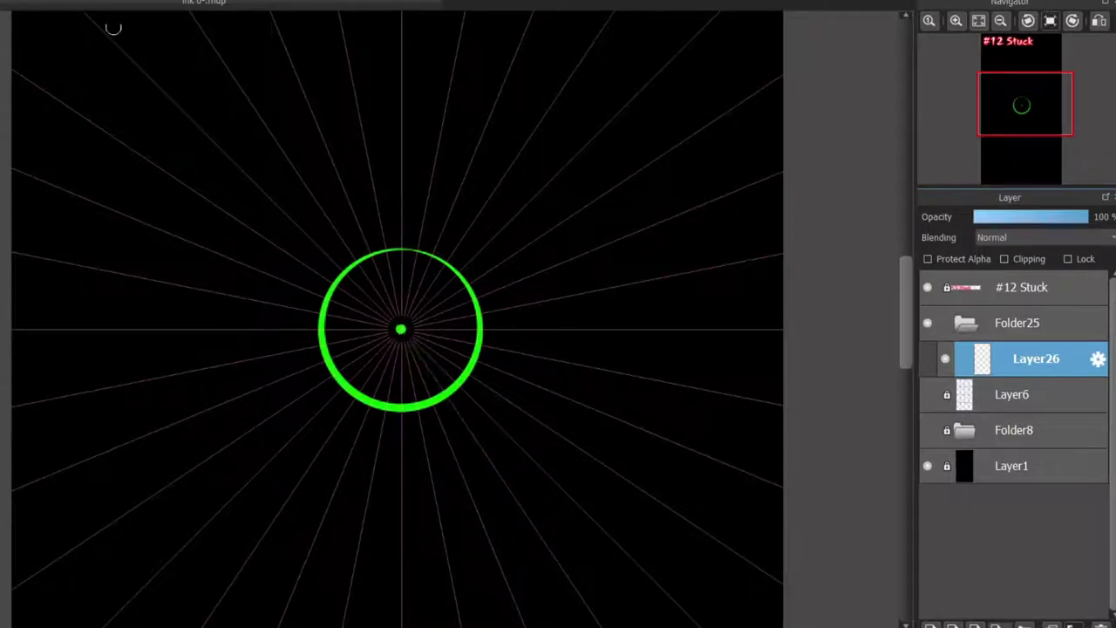
- Draw a vertical and a horizontal green line crossing at the centre of the green circle
mouse_move(401, 328)
mouse_down()
mouse_move(391, 183)
mouse_move(398, 470)
mouse_up()
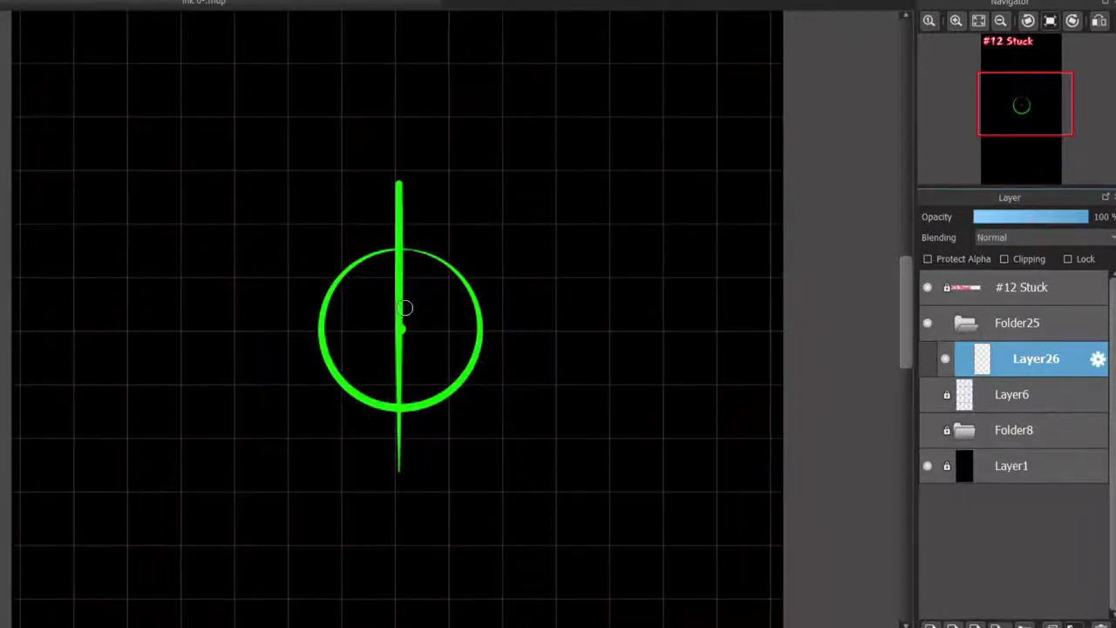
key(ctrl+z)
drag(401, 328, 391, 337)
drag(396, 225, 399, 437)
mouse_move(398, 169)
mouse_down()
mouse_move(416, 451)
mouse_move(400, 486)
mouse_up()
drag(240, 328, 550, 329)
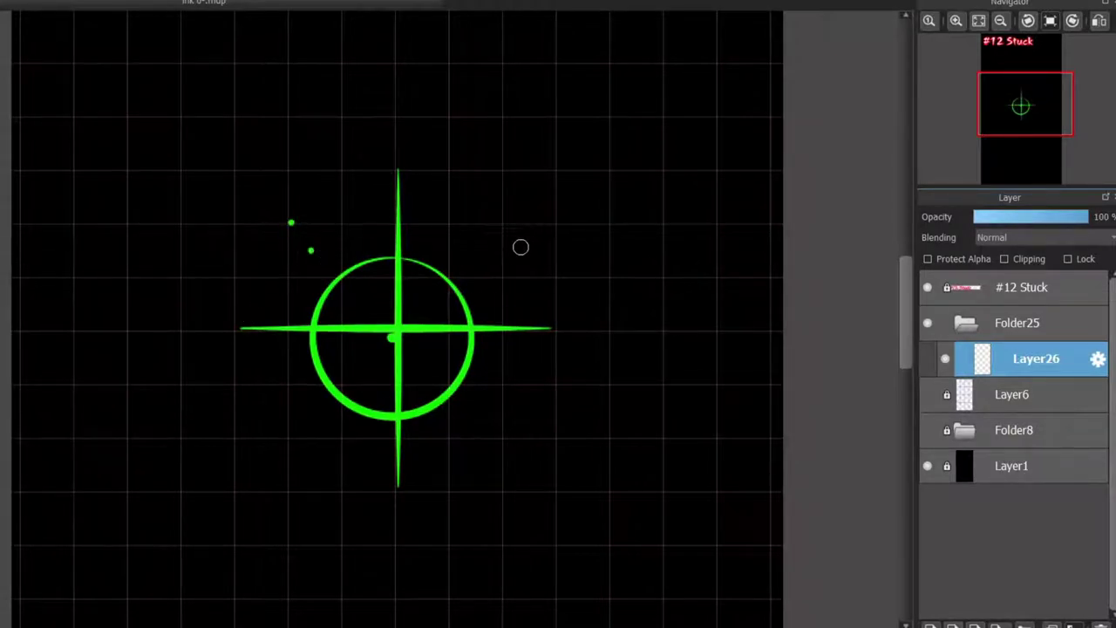
- Draw four diagonal green spokes across the circle and a large outer green circle around the guide lines
click(501, 440)
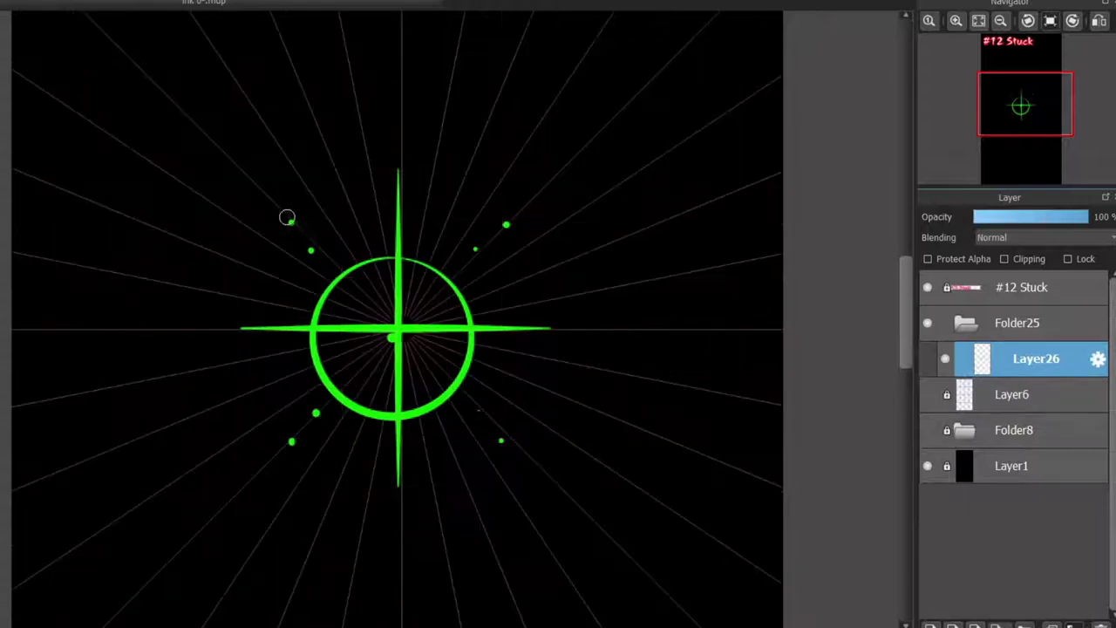
drag(291, 223, 353, 280)
drag(505, 225, 443, 287)
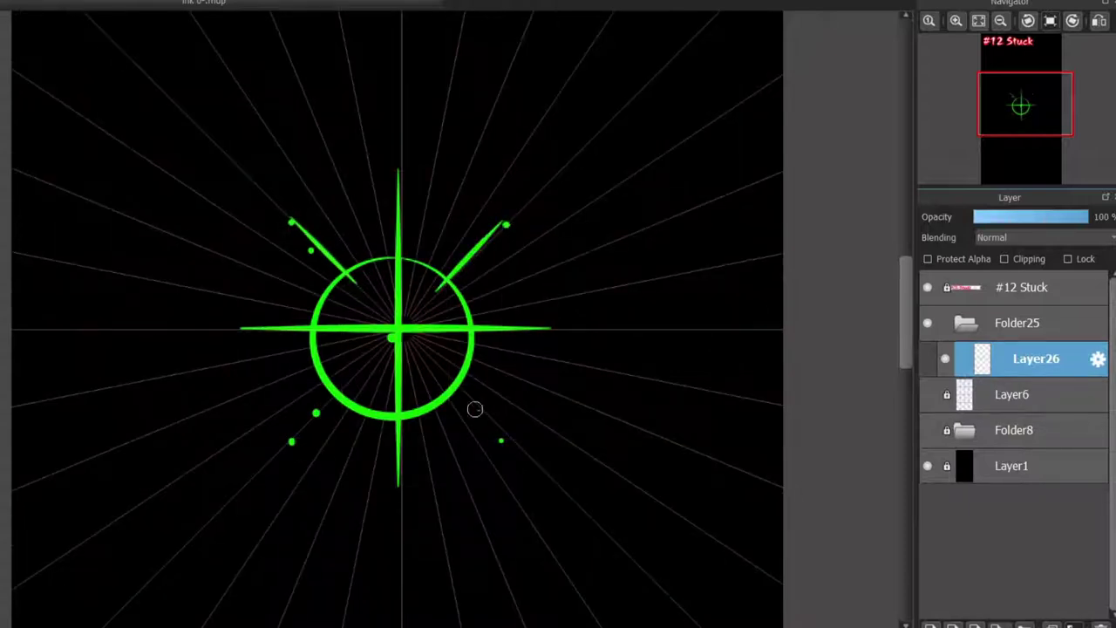
drag(501, 440, 436, 366)
drag(291, 441, 357, 375)
key(ctrl+z)
drag(291, 441, 352, 394)
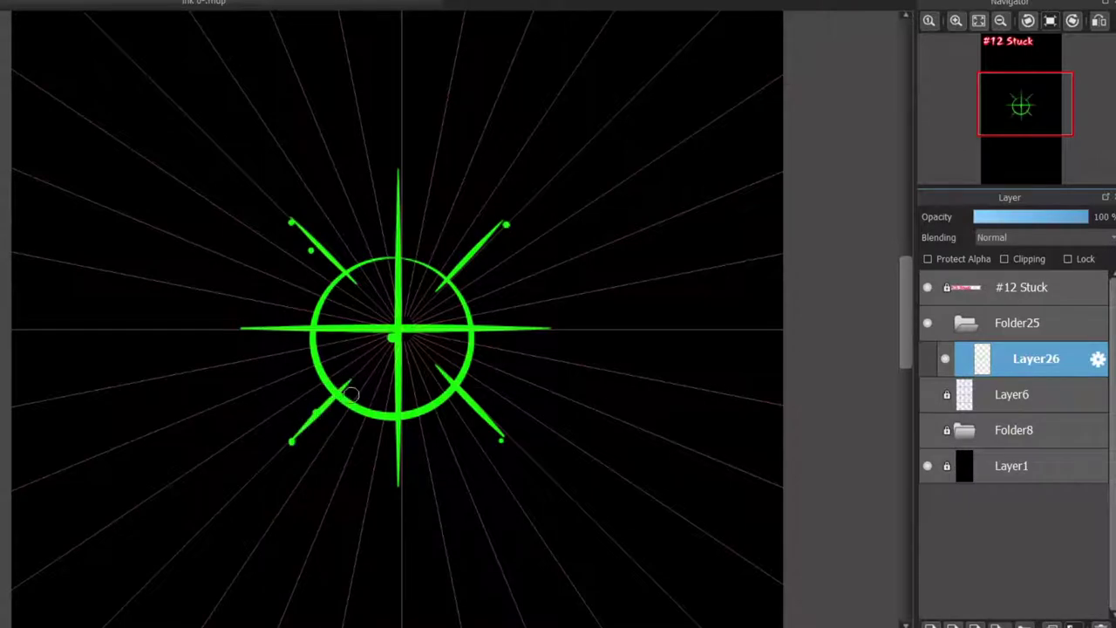
scroll(418, 322, up, 1)
mouse_move(276, 166)
mouse_down()
mouse_move(585, 182)
mouse_move(261, 185)
mouse_up()
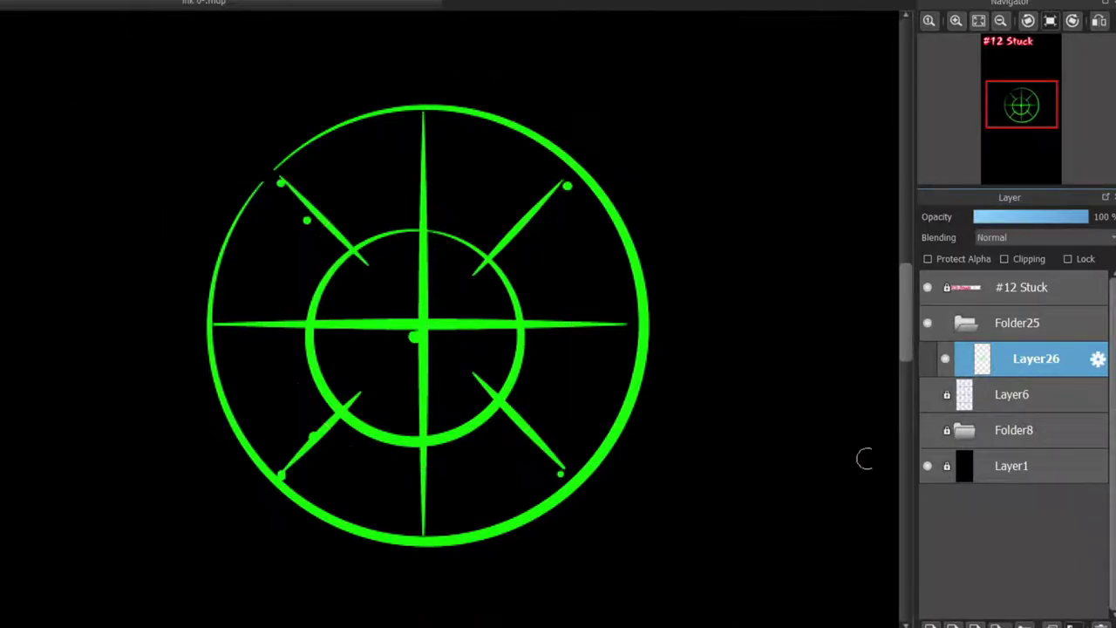
- Sketch a rough blue quarter of a toothed gear on a new layer in the upper-left quadrant of the green guide
key(ctrl+shift+n)
mouse_move(251, 197)
mouse_down()
mouse_move(300, 140)
mouse_move(347, 190)
mouse_move(384, 189)
mouse_up()
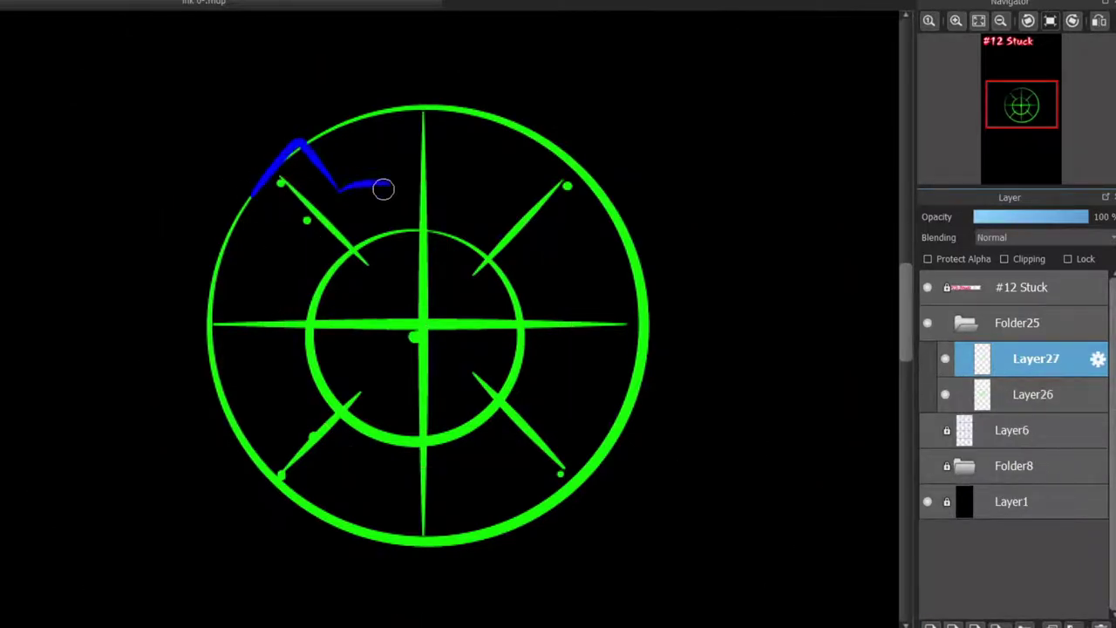
key(ctrl+z)
mouse_move(263, 315)
mouse_down()
mouse_move(424, 160)
mouse_move(425, 109)
mouse_up()
mouse_move(289, 168)
mouse_down()
mouse_move(329, 199)
mouse_move(278, 161)
mouse_move(253, 187)
mouse_move(275, 262)
mouse_move(214, 323)
mouse_move(211, 311)
mouse_move(281, 278)
mouse_up()
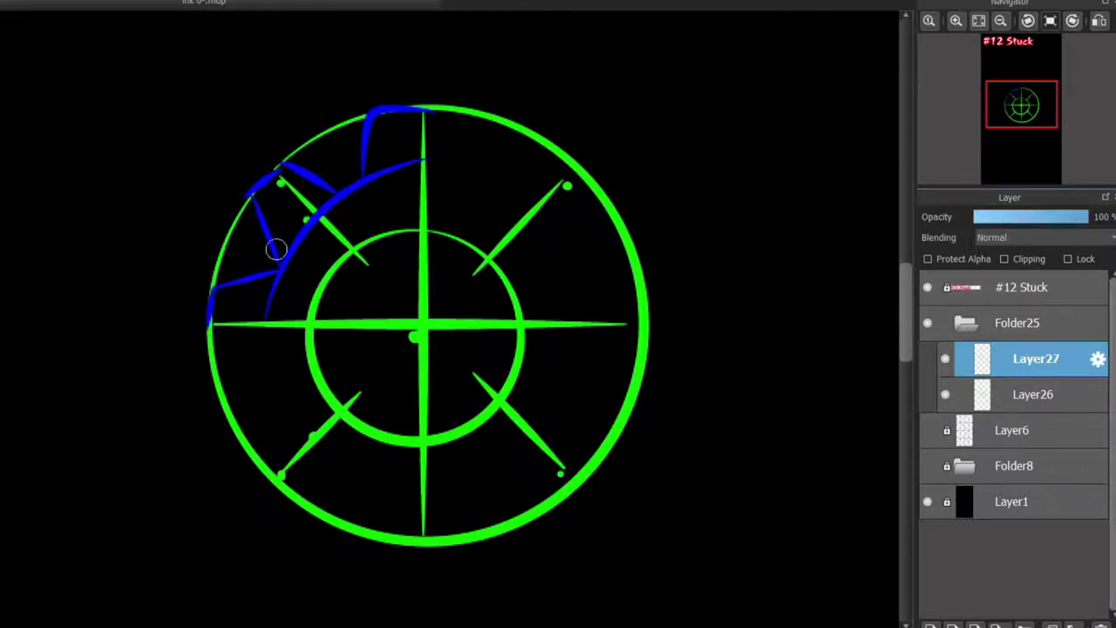
mouse_move(371, 112)
mouse_down()
mouse_move(347, 184)
mouse_move(283, 166)
mouse_up()
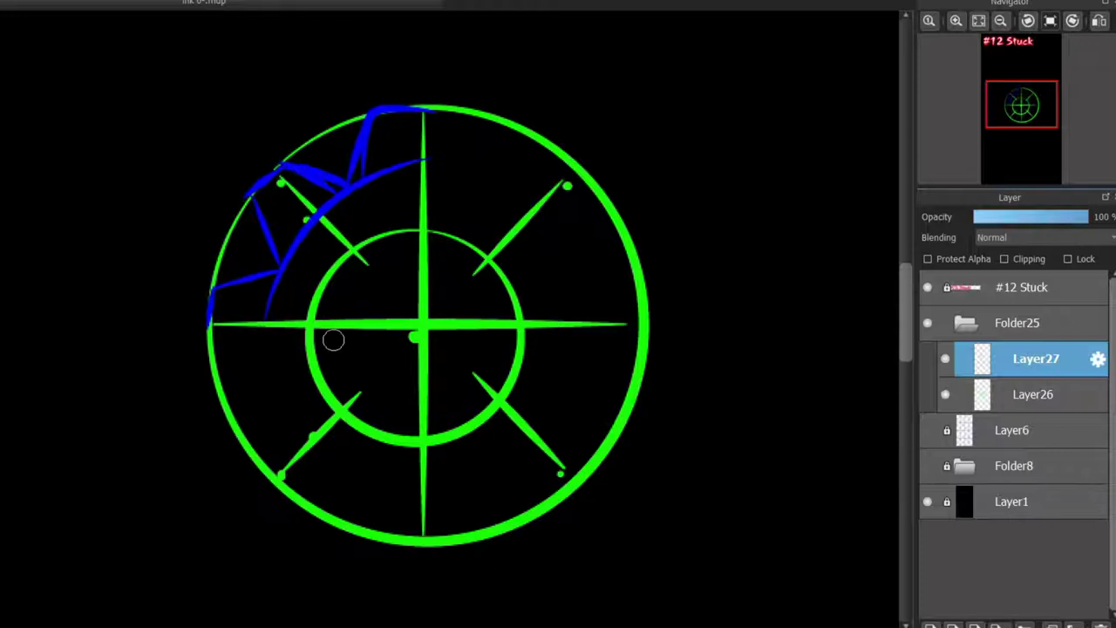
- Try mirroring a copy of the rough blue quarter onto the upper-right quadrant
key(ctrl+j)
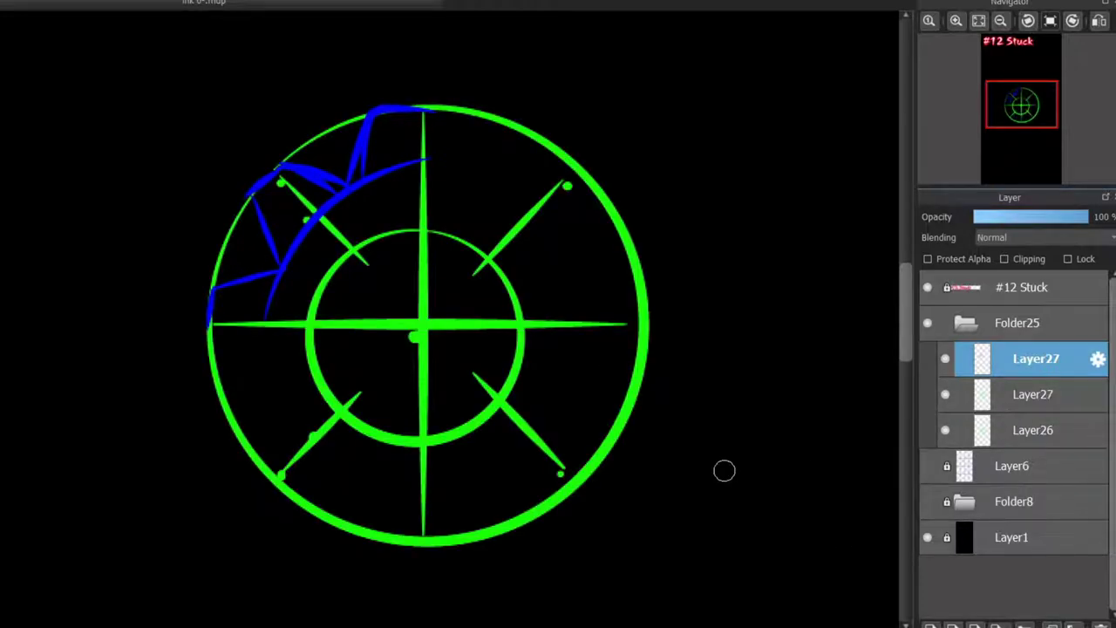
key(ctrl+t)
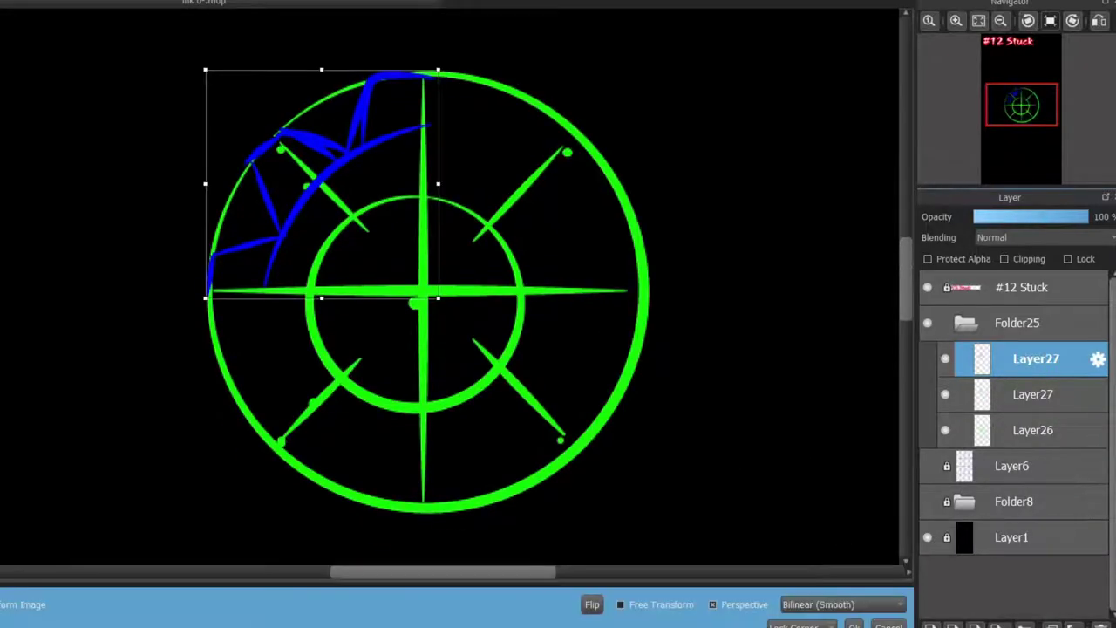
click(592, 604)
drag(320, 184, 528, 184)
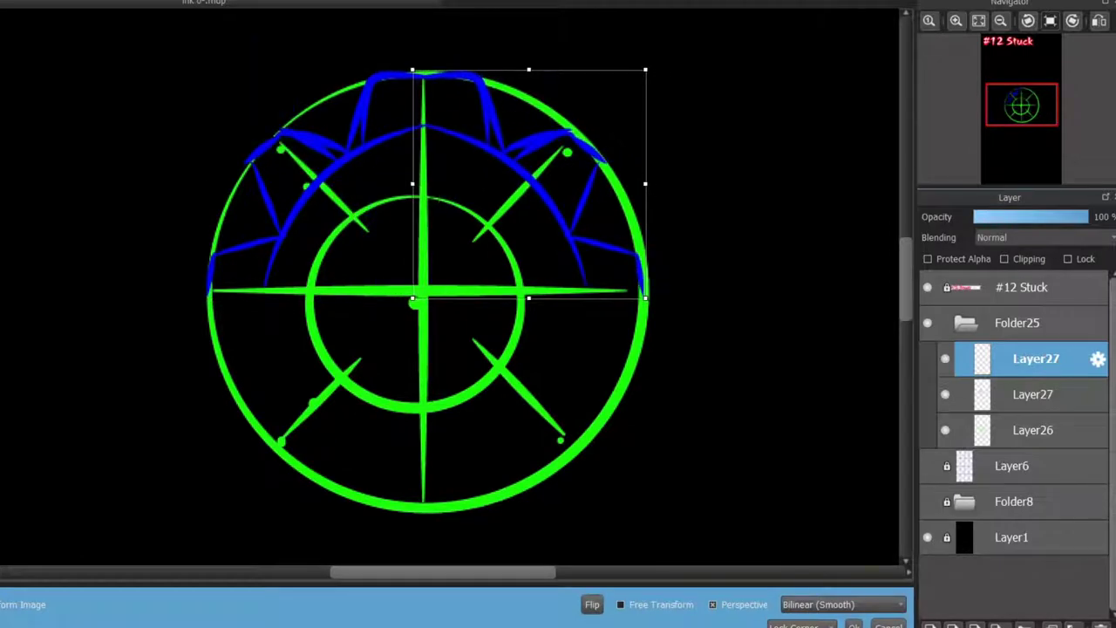
key(Escape)
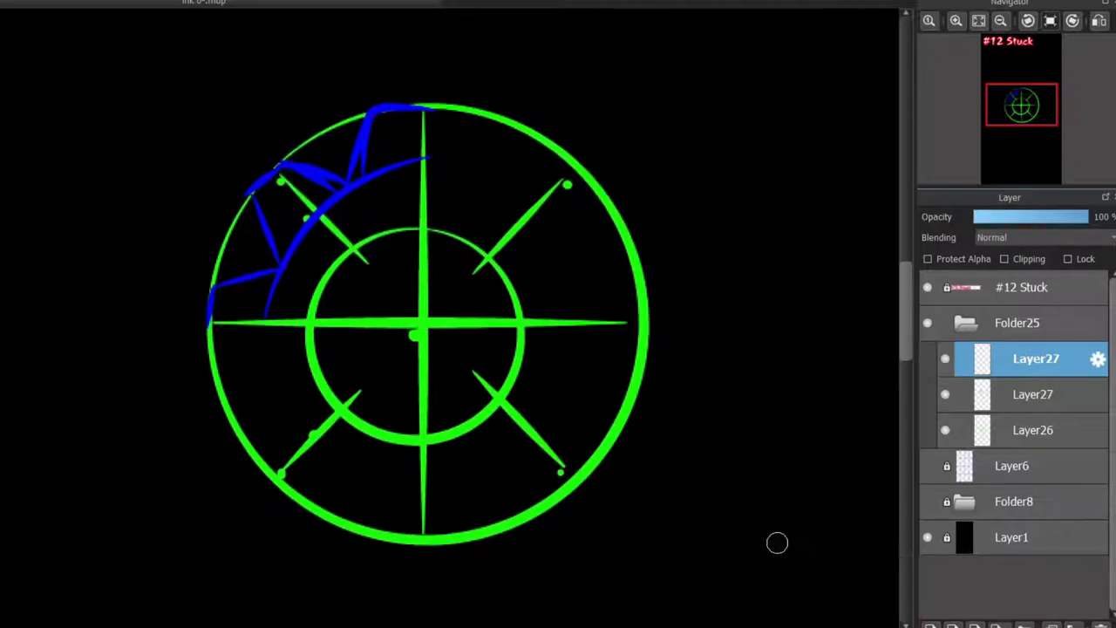
key(ctrl+z)
- Hide the rough blue sketch layer and draw a clean blue quarter arc on a new layer between the two green circles
click(1036, 394)
click(1035, 359)
click(945, 359)
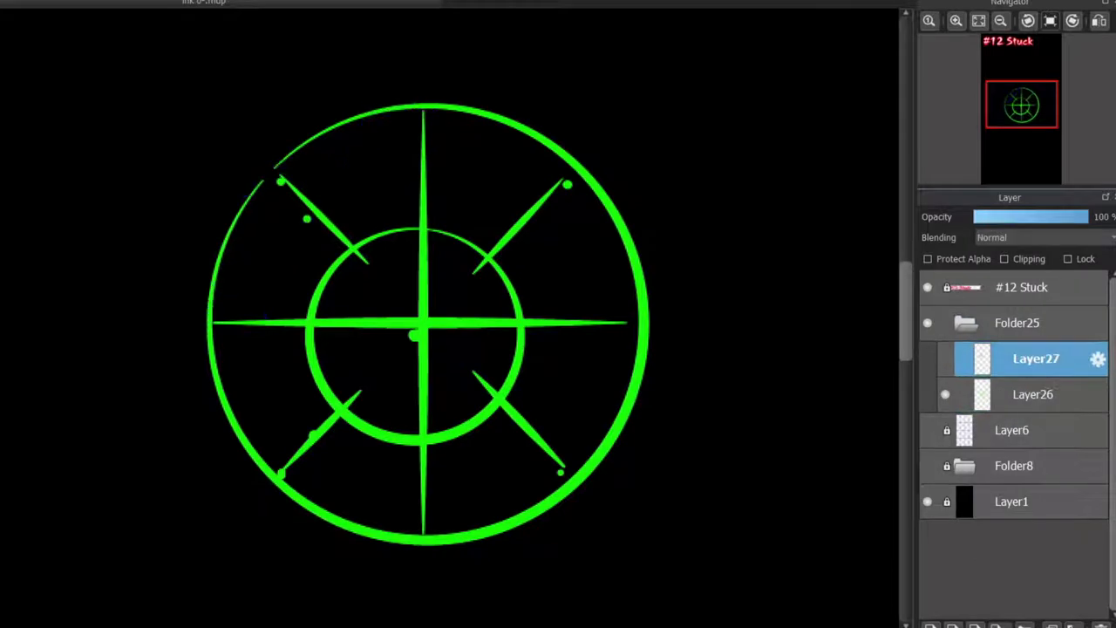
click(929, 624)
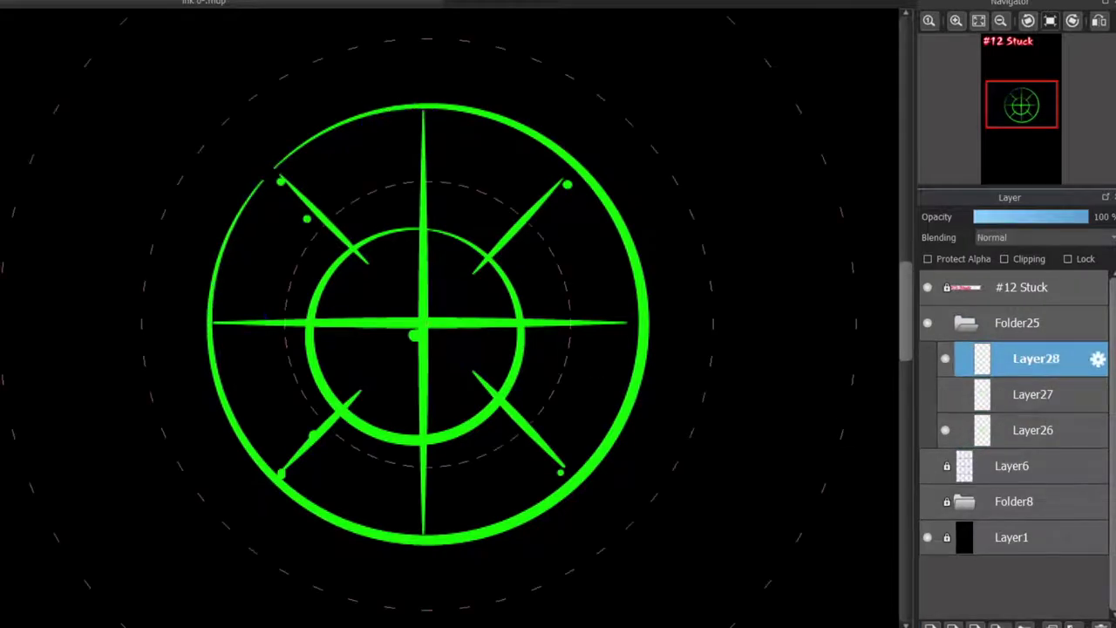
drag(261, 312, 424, 161)
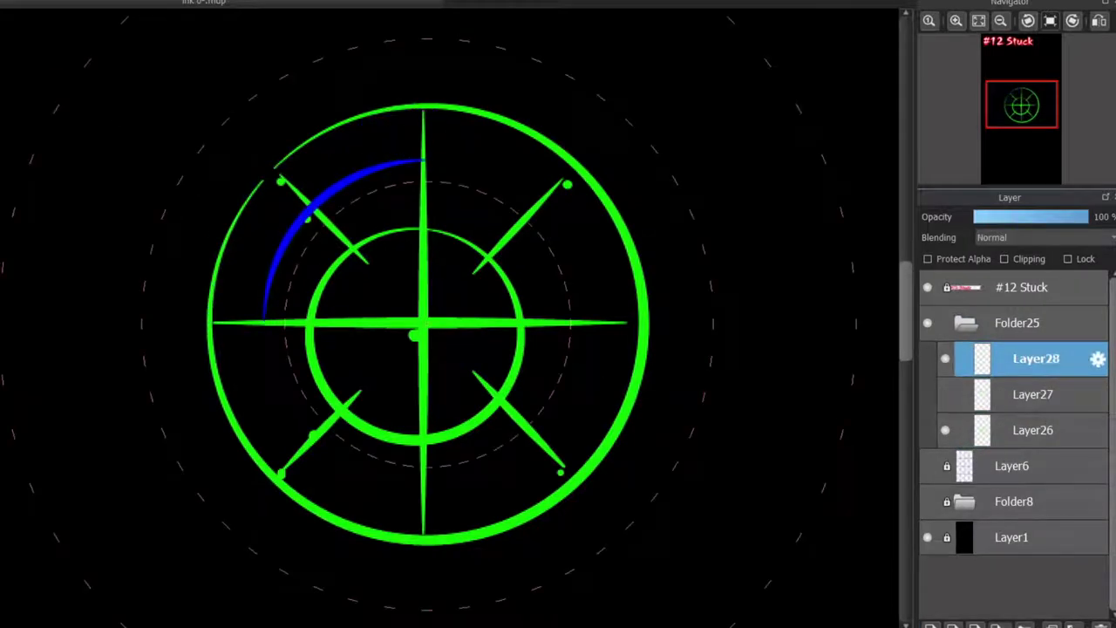
- Draw four radial blue tooth sides outward from the quarter arc and close the gear teeth with outer edges
ctrl+click(421, 318)
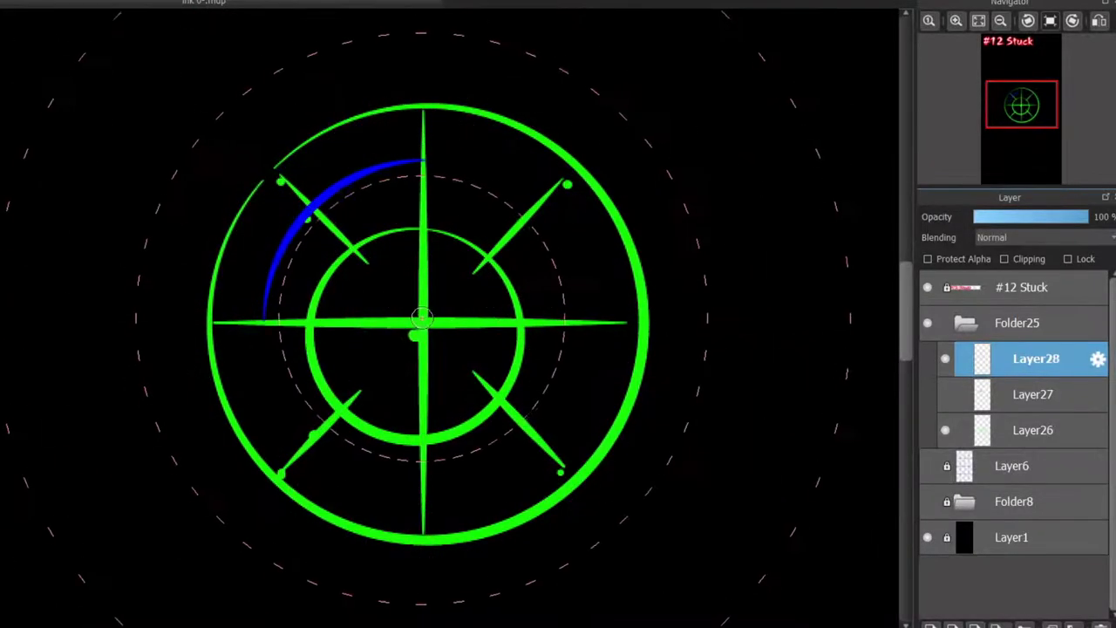
drag(380, 134, 391, 163)
drag(305, 142, 327, 178)
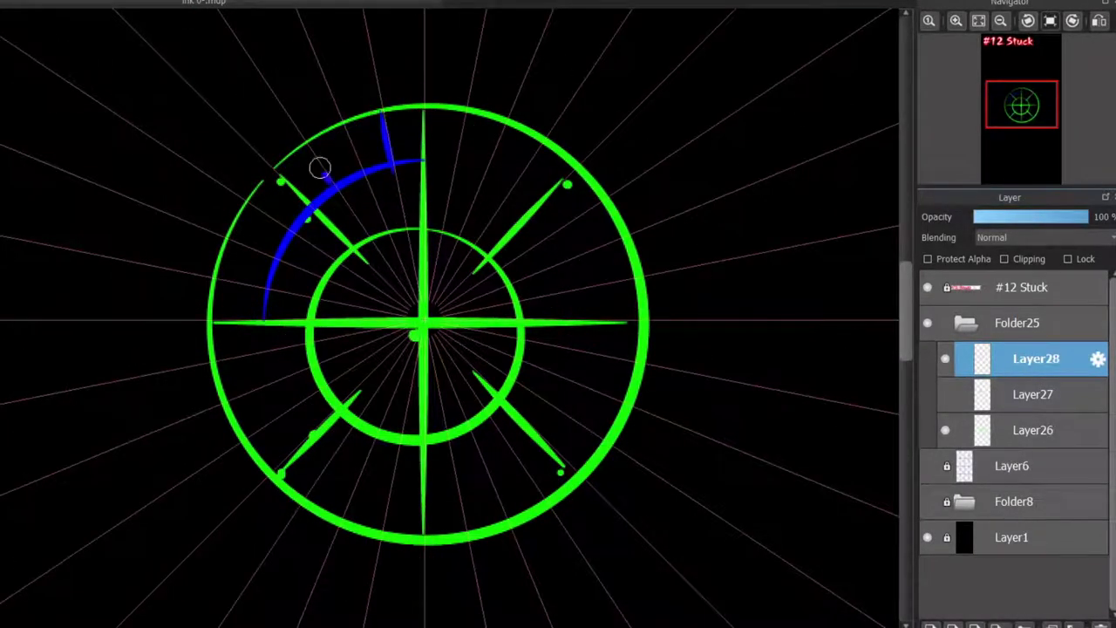
drag(288, 229, 246, 203)
mouse_move(266, 281)
mouse_down()
mouse_move(220, 267)
mouse_move(228, 260)
mouse_up()
key(ctrl+z)
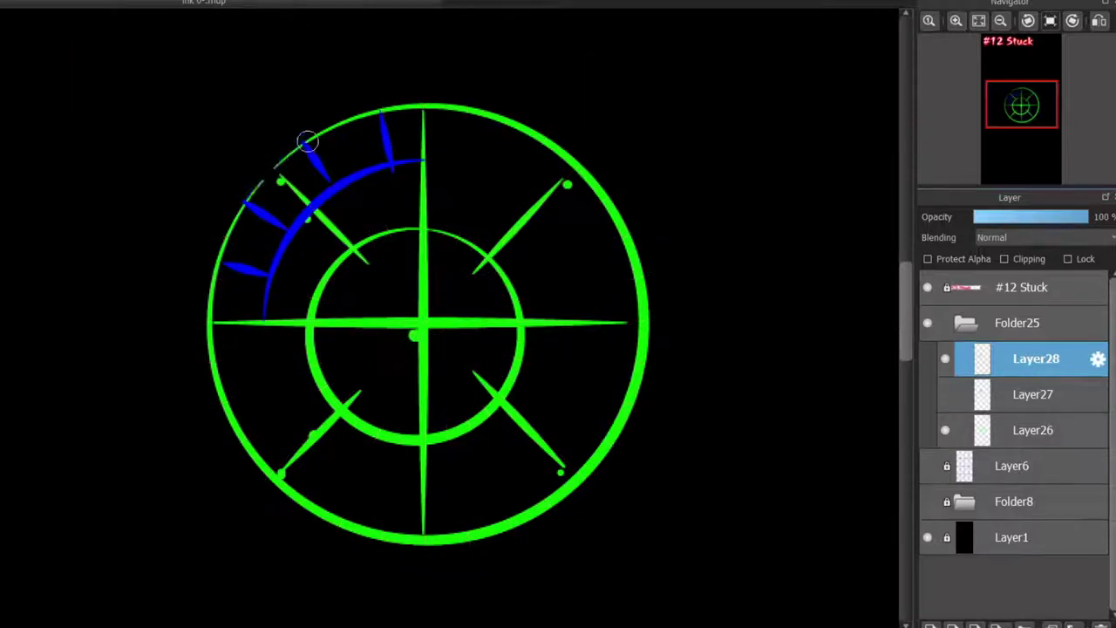
mouse_move(307, 142)
mouse_down()
mouse_move(242, 200)
mouse_move(204, 316)
mouse_up()
drag(380, 110, 422, 112)
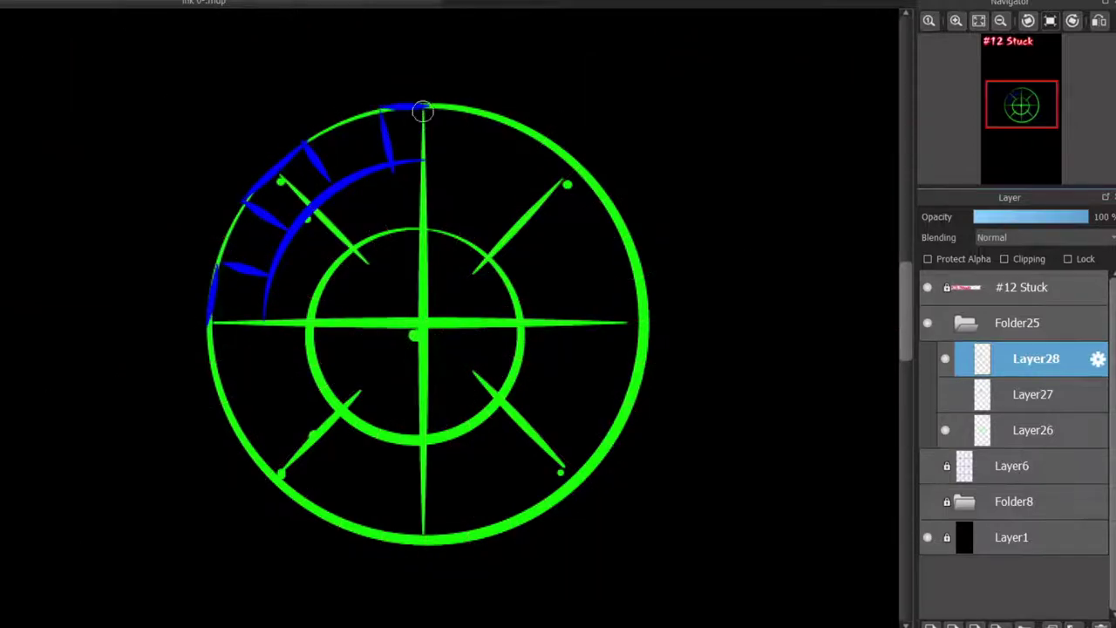
- Duplicate the quarter gear layer, flip the copy into the upper-right quadrant, and merge both layers
click(1033, 394)
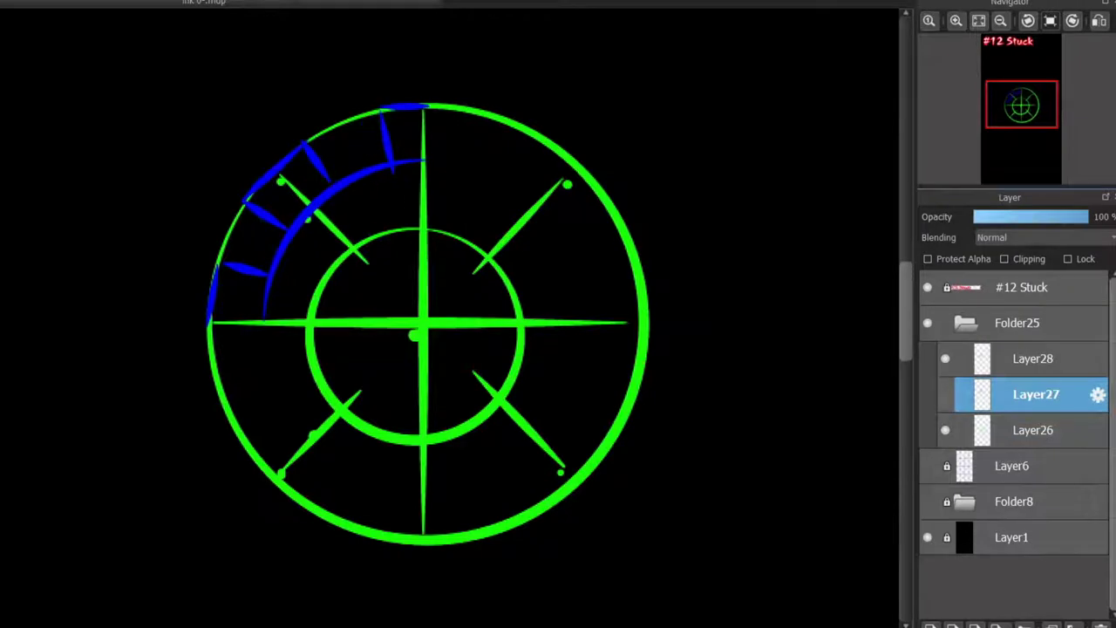
key(ctrl+shift+n)
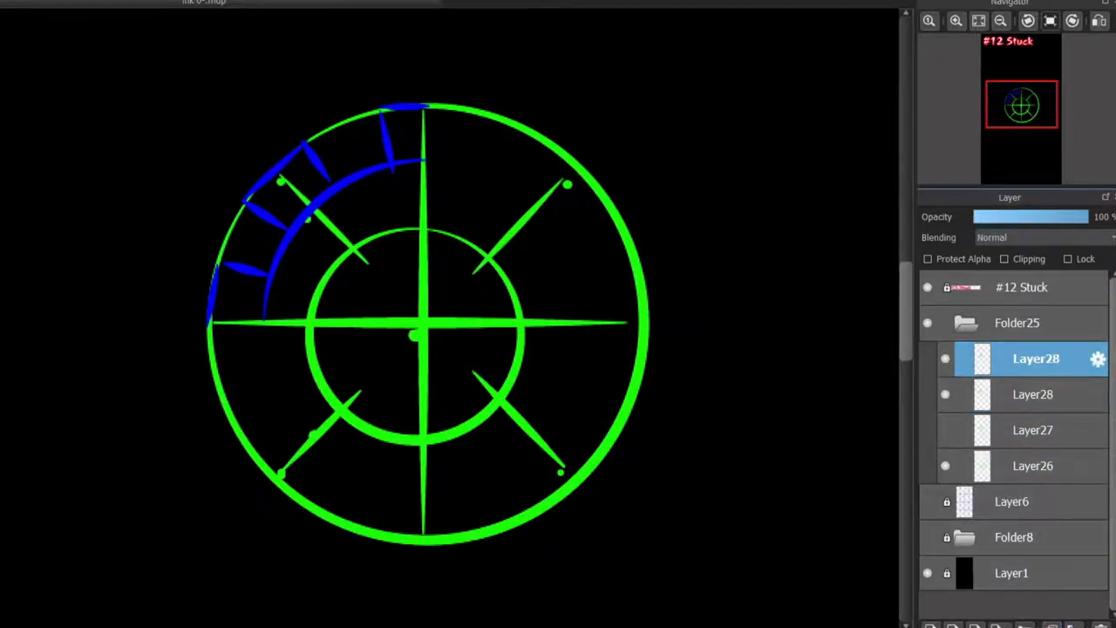
key(ctrl+t)
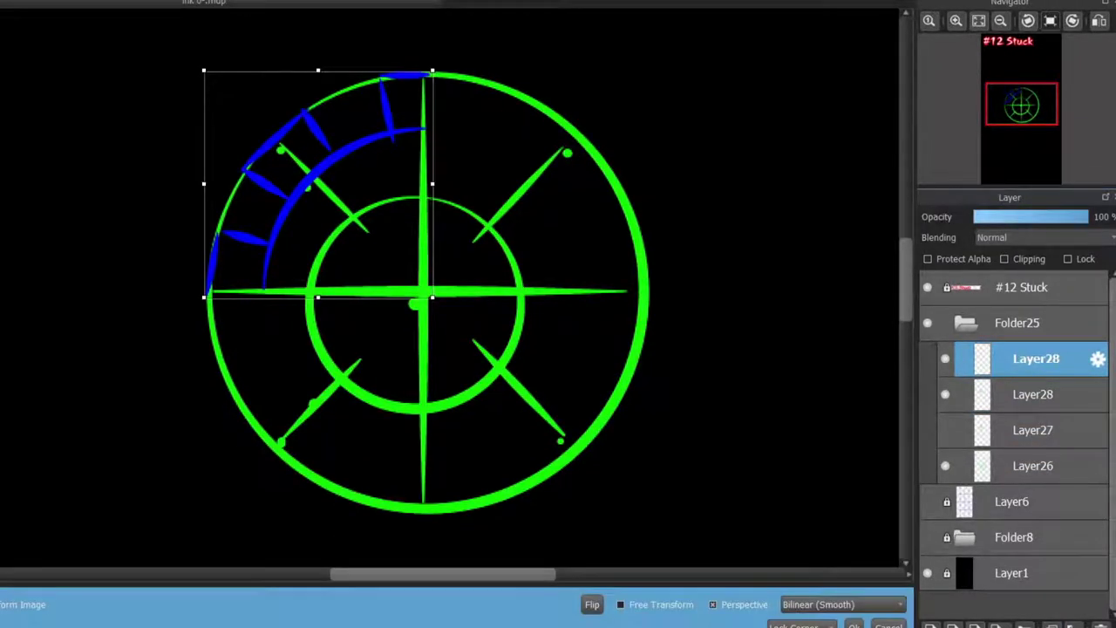
click(591, 604)
drag(317, 183, 526, 183)
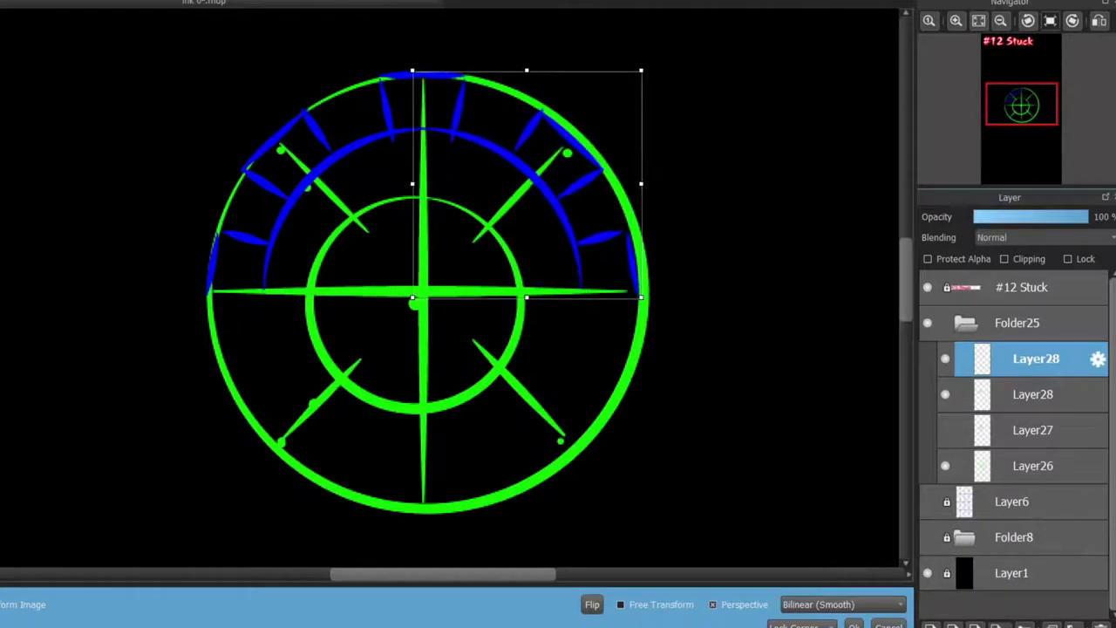
key(Return)
key(ctrl+e)
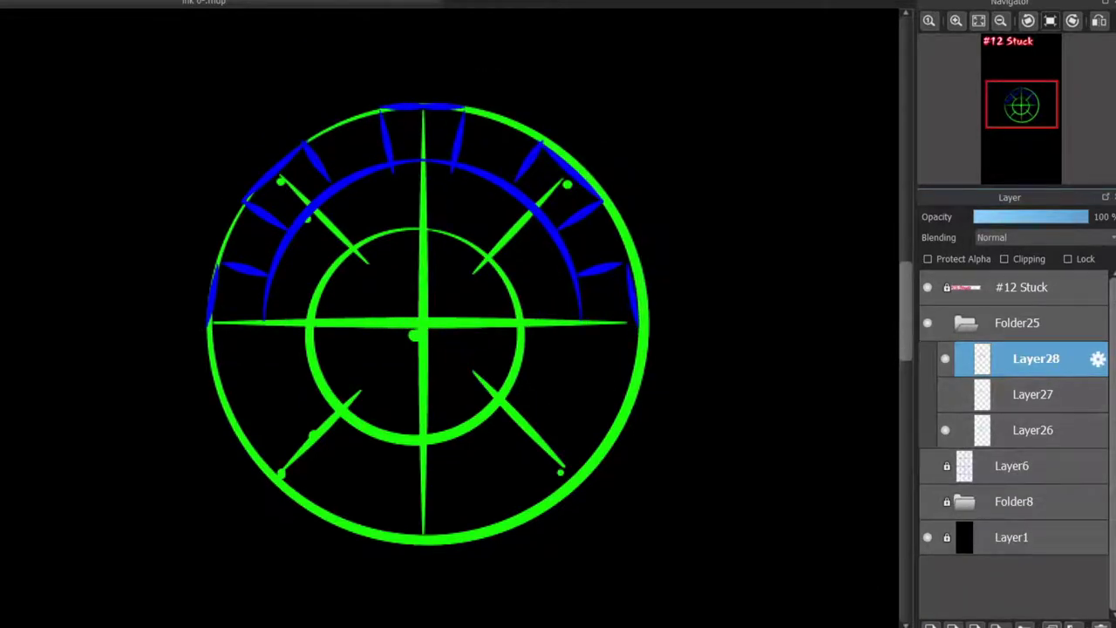
- Complete the gear with a rotated copy of its upper half merged into one layer, and hide the green guide layer
key(ctrl+z)
key(ctrl+t)
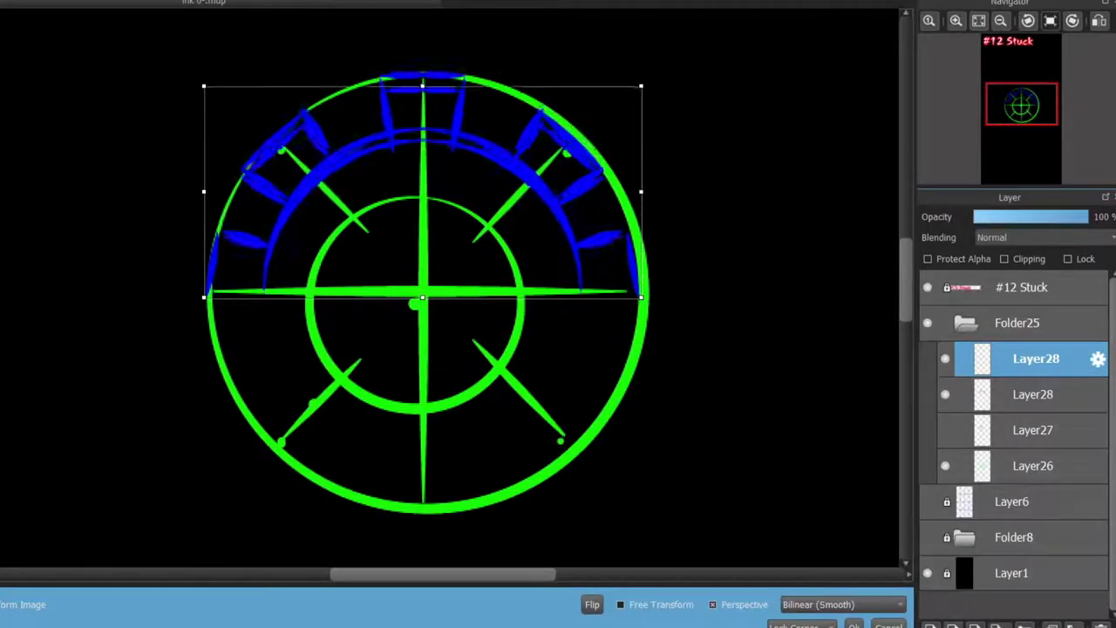
key(Return)
key(ctrl+t)
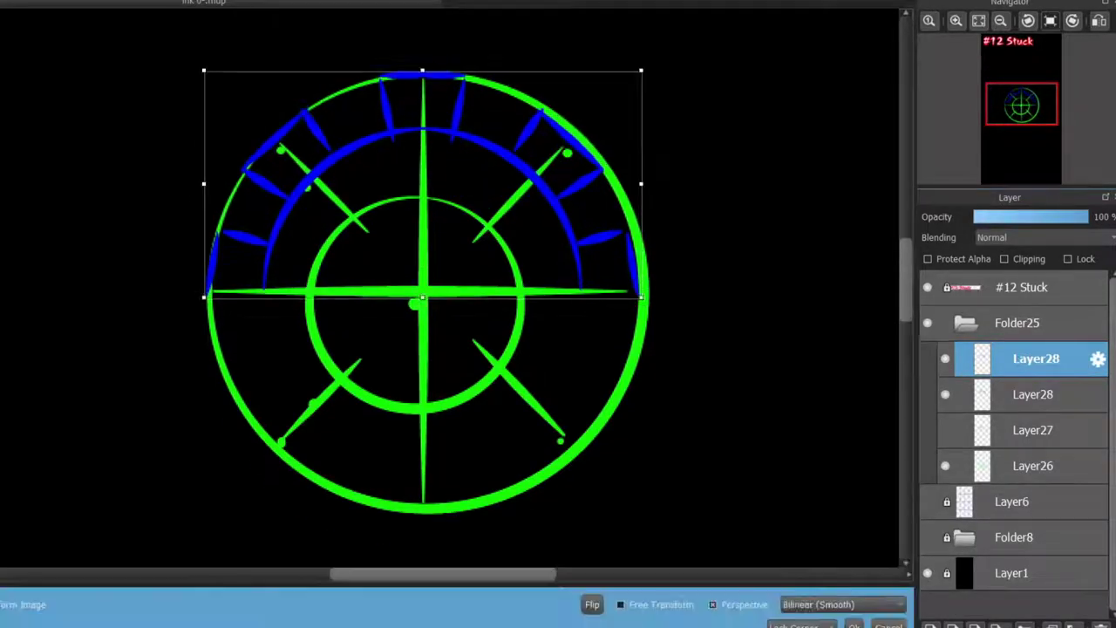
drag(422, 183, 422, 395)
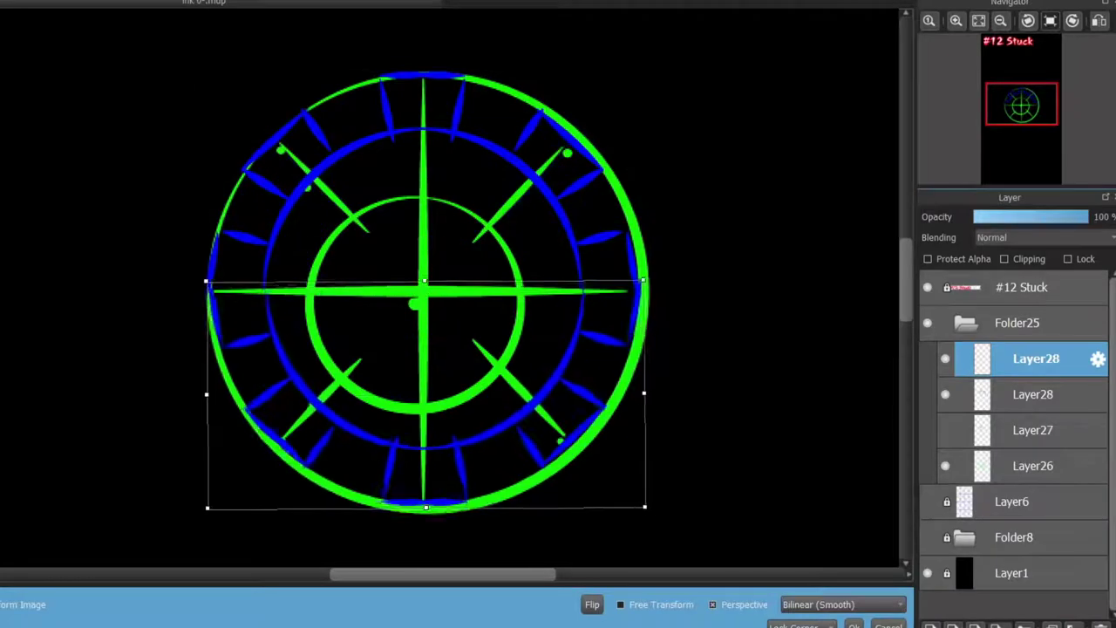
key(Return)
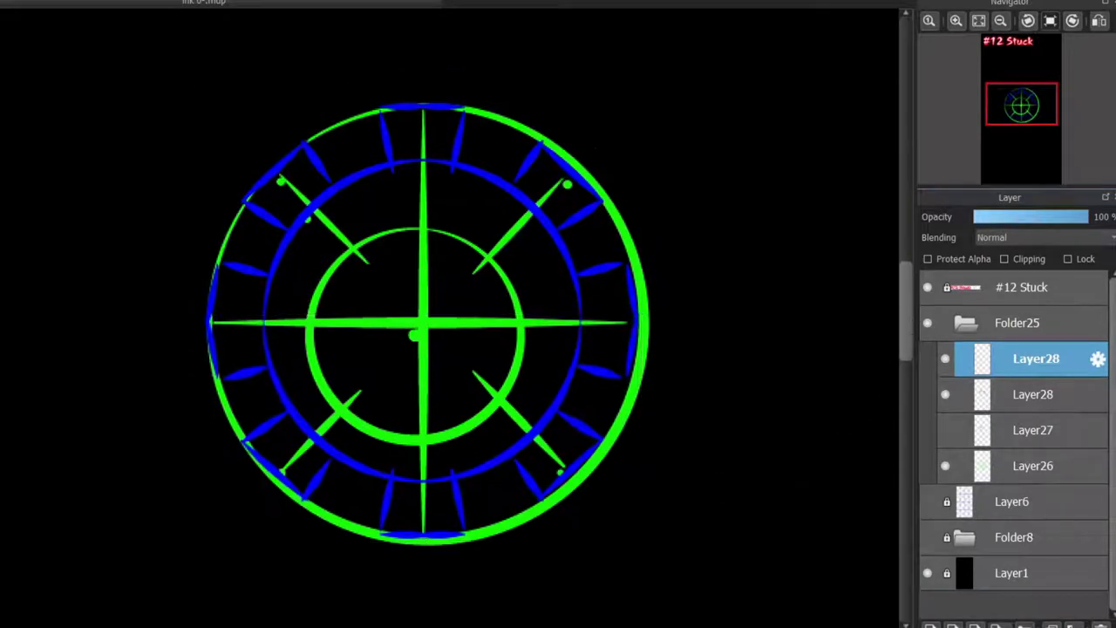
key(ctrl+e)
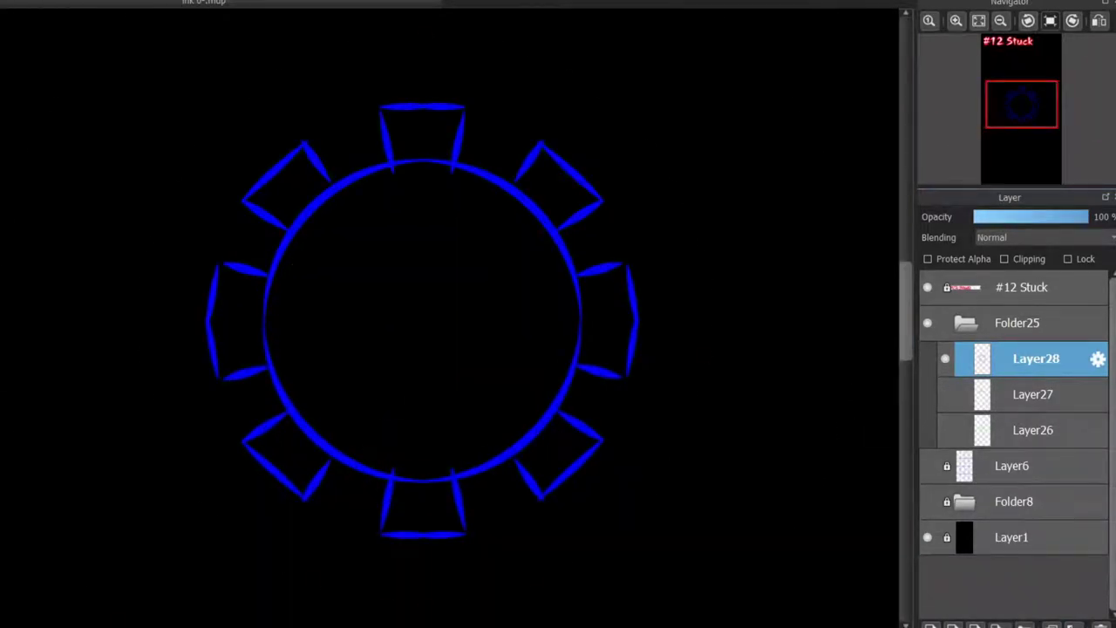
- Draw a small hub circle and a larger concentric blue ring inside the gear
mouse_move(386, 404)
mouse_down()
mouse_move(378, 392)
mouse_move(423, 279)
mouse_up()
mouse_move(474, 236)
mouse_down()
mouse_move(498, 368)
mouse_move(483, 323)
mouse_up()
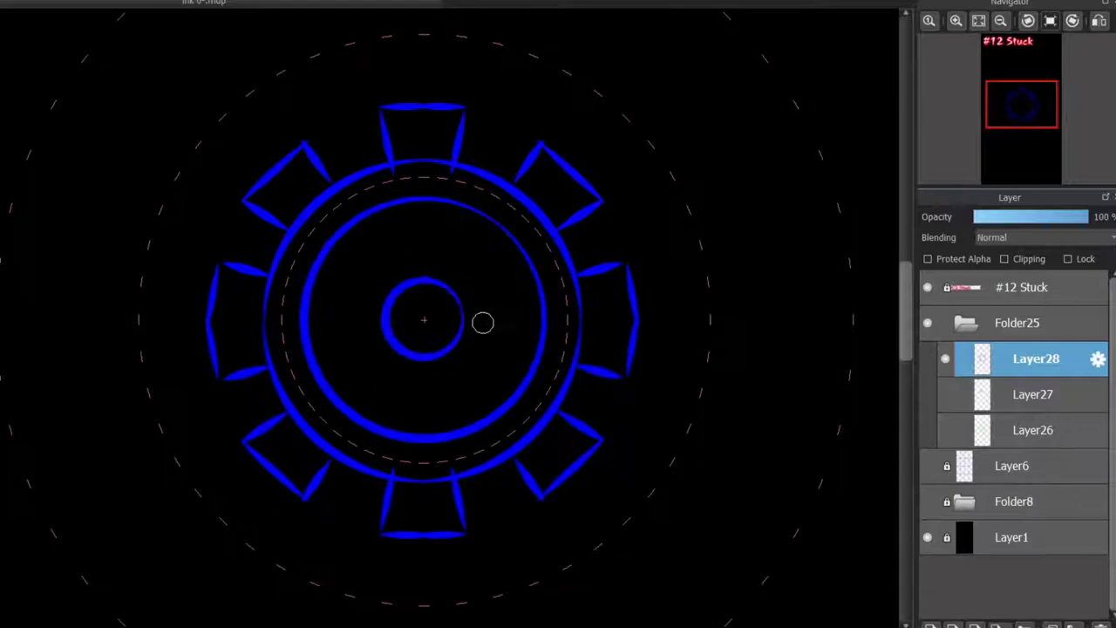
- Remove the hidden rough sketch layer and lock the finished gear layer and the green guide layer
scroll(370, 231, down, 5)
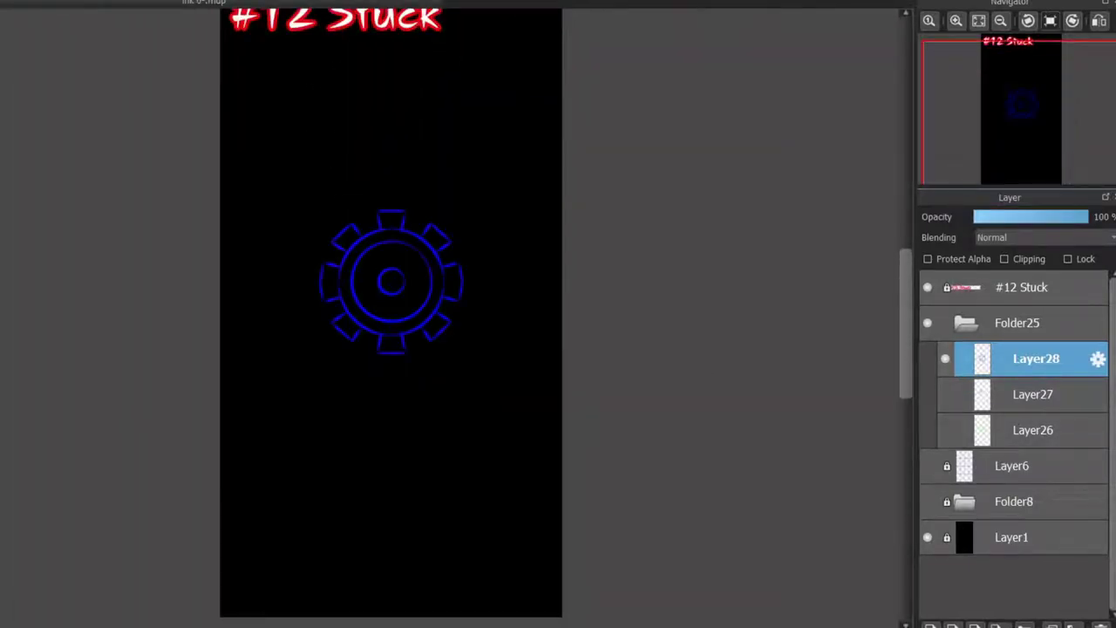
drag(1032, 394, 1033, 353)
key(ctrl+e)
click(1020, 322)
click(1032, 394)
click(1035, 359)
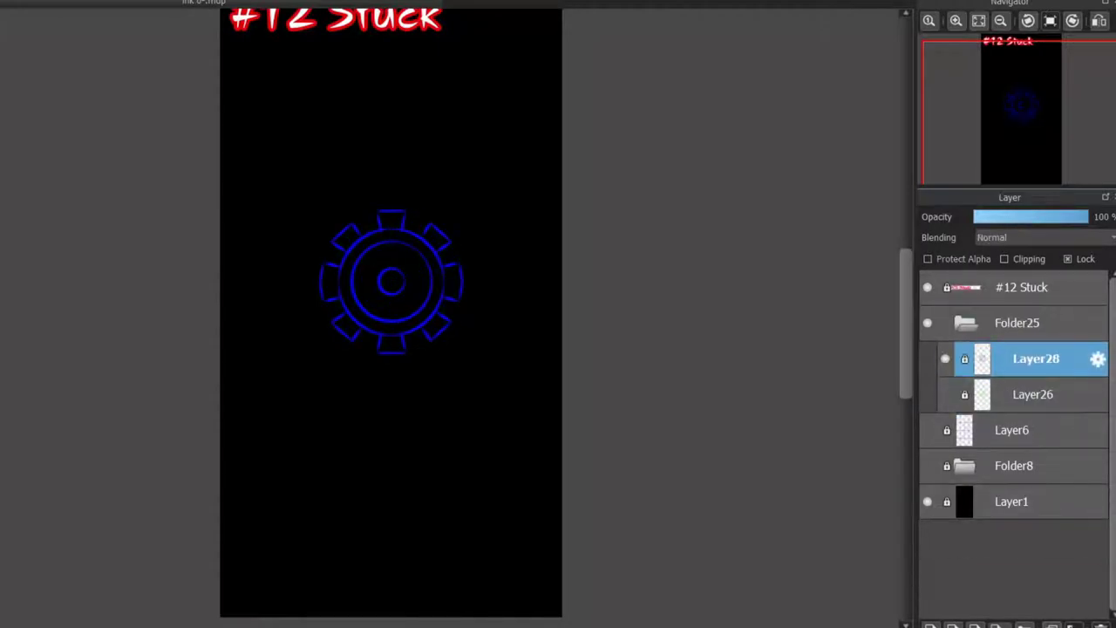
- Duplicate the finished gear layer, then enlarge and rotate the copy and place it partly off the canvas's left edge below the title
key(ctrl+j)
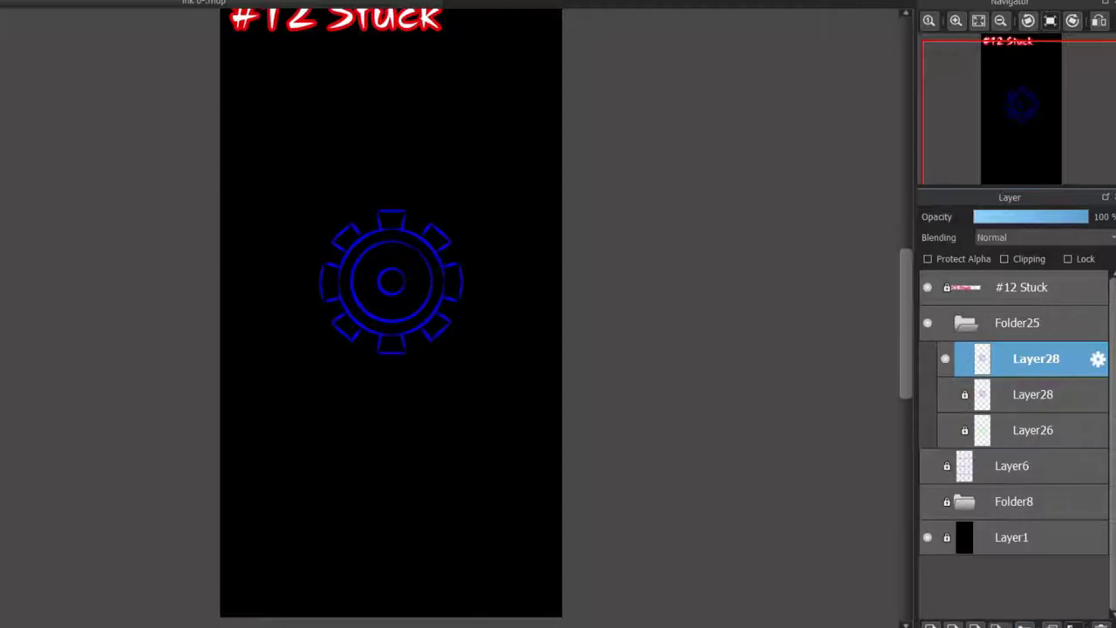
key(ctrl+t)
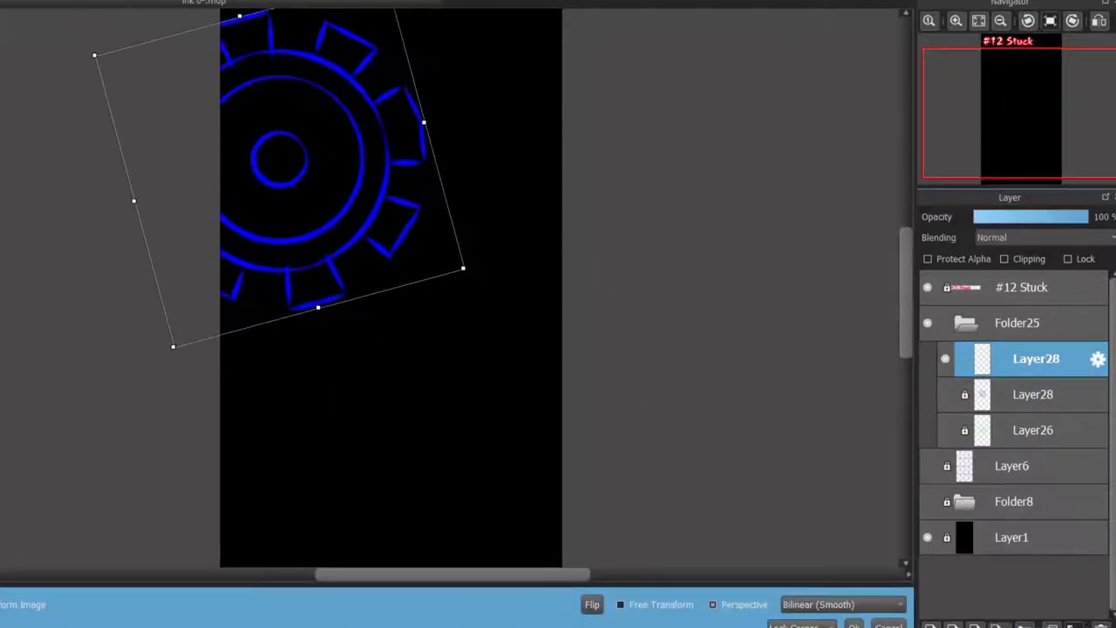
scroll(251, 348, down, 2)
drag(272, 206, 336, 224)
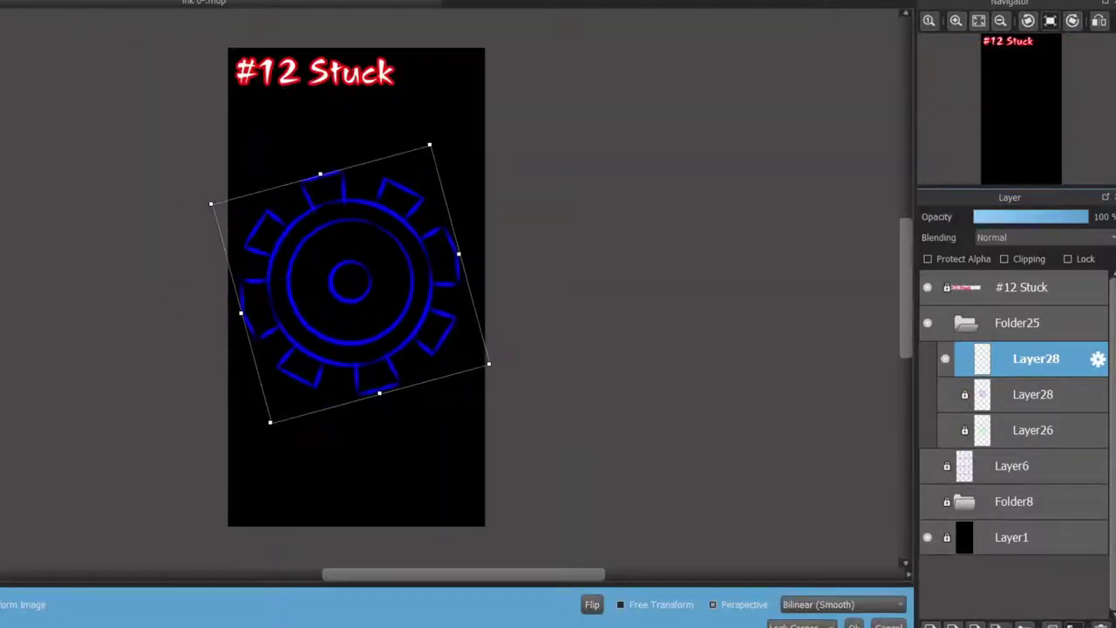
key(Return)
- Duplicate the enlarged gear, shrink the copy, and place it at the canvas's right edge, meshing with the large gear's teeth
drag(351, 312, 447, 311)
click(1052, 624)
key(ctrl+t)
drag(560, 166, 498, 232)
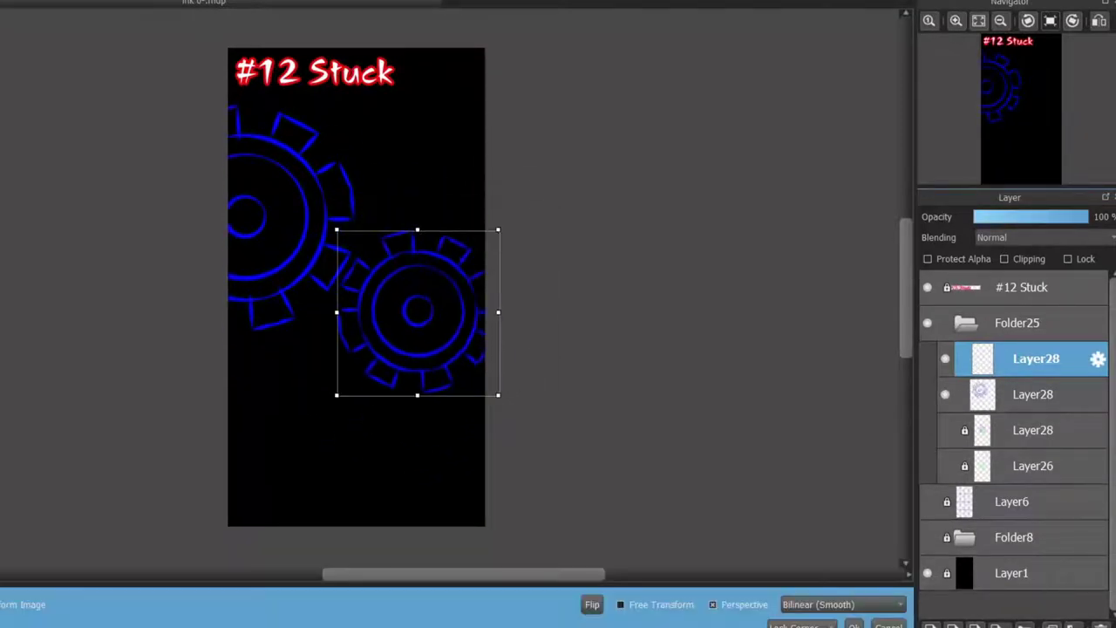
drag(417, 312, 422, 272)
key(Return)
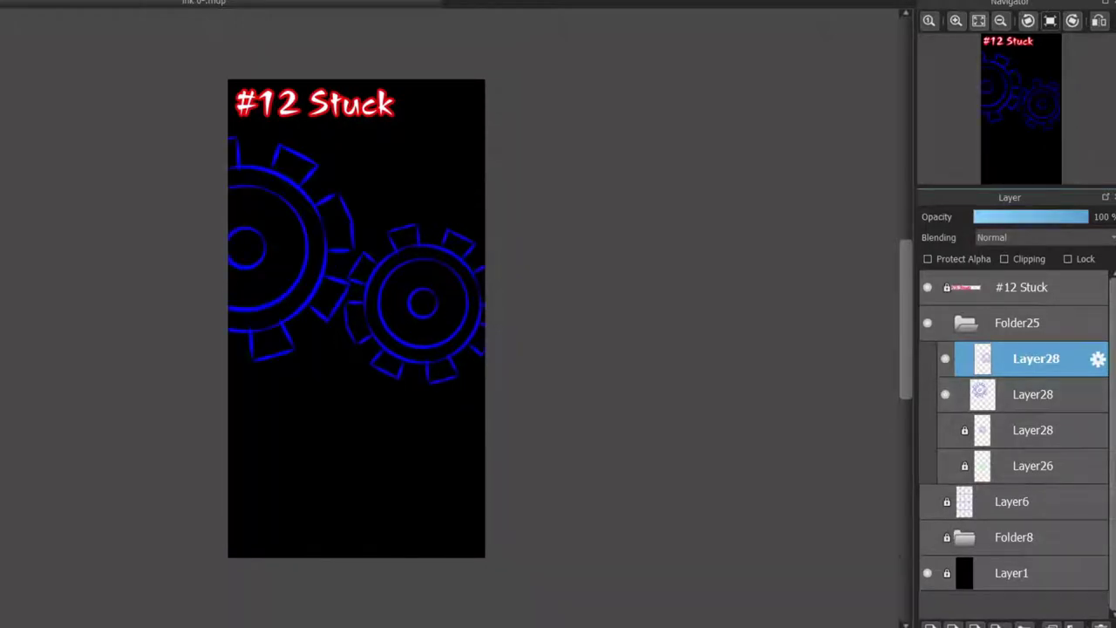
- Duplicate the large upper-left gear and move the copy to the canvas's lower-right corner, beneath the medium gear
click(1074, 624)
key(ctrl+t)
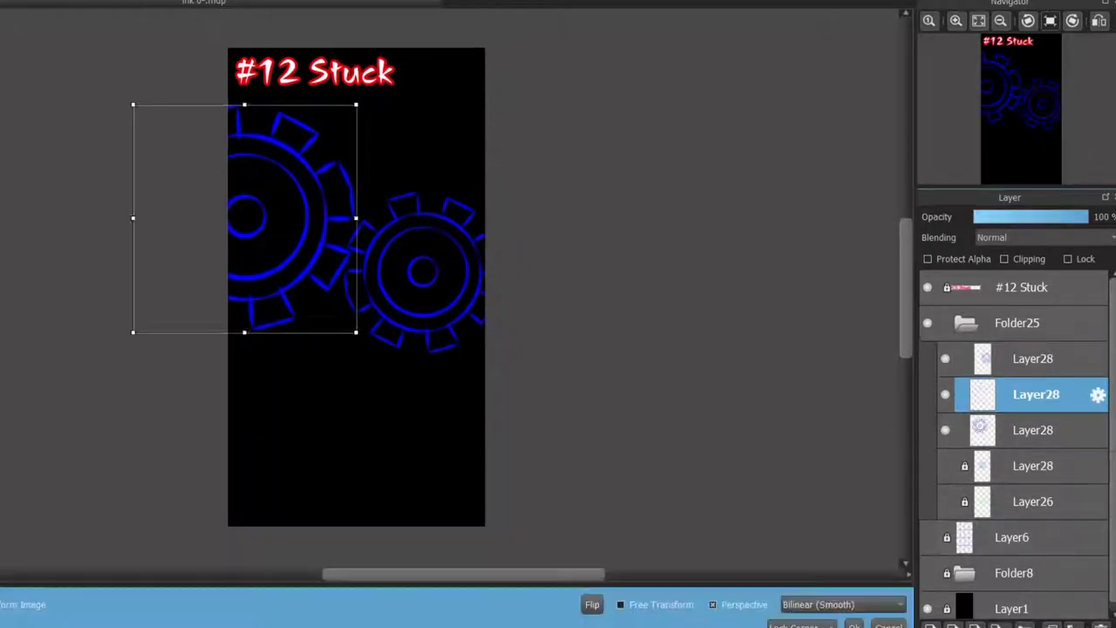
drag(244, 217, 430, 456)
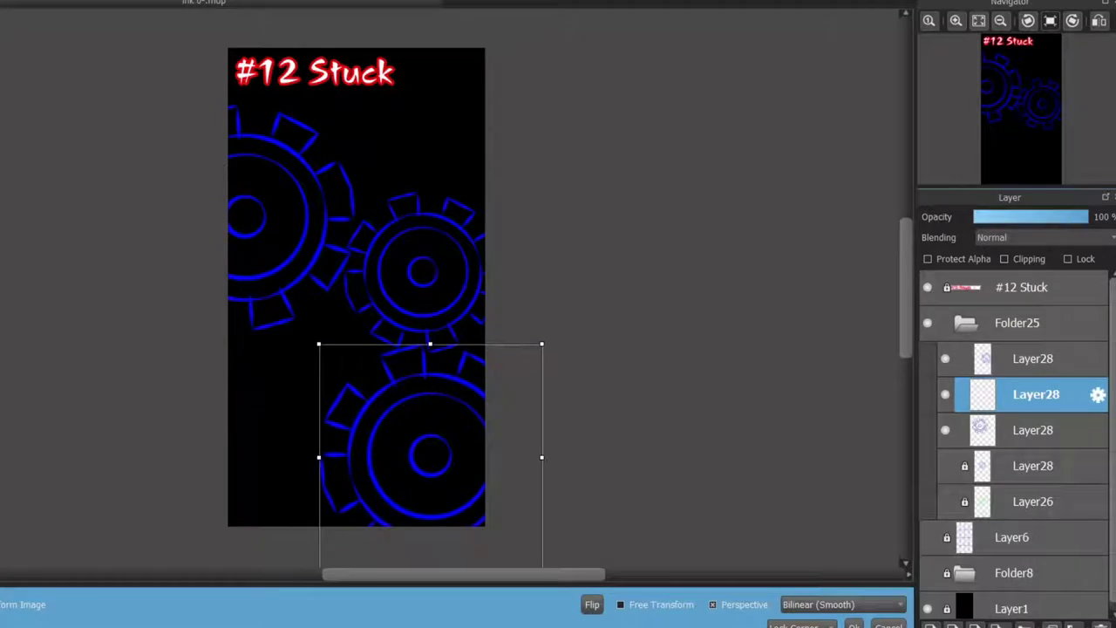
key(Return)
scroll(284, 131, up, 2)
scroll(697, 306, down, 2)
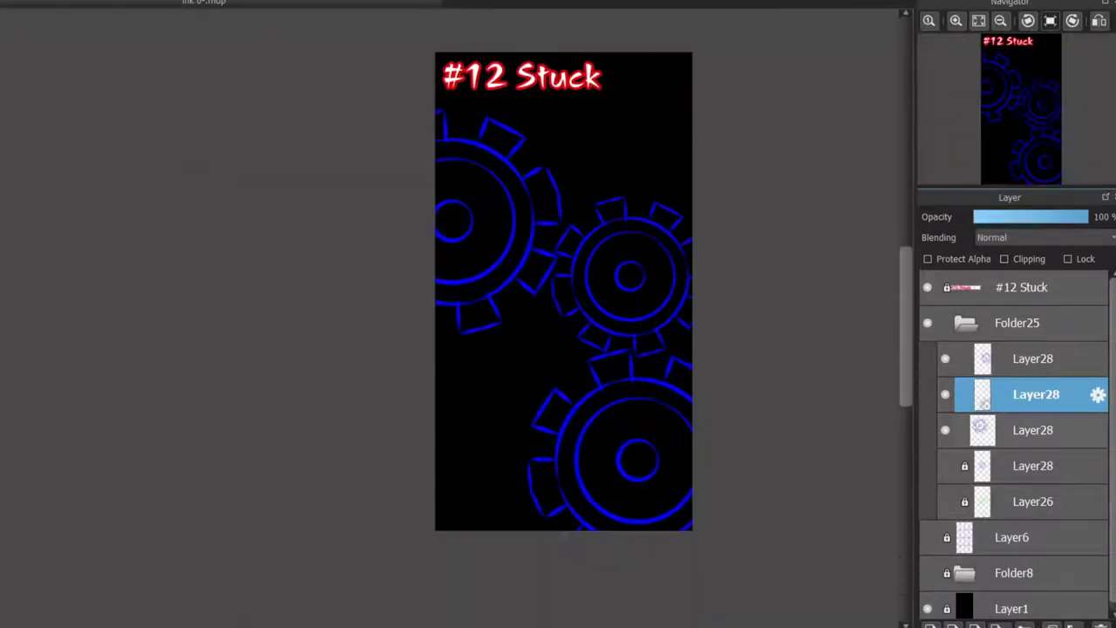
- Duplicate the large upper-left gear again, then rotate and shrink the copy and place it partly below the canvas's bottom edge
click(1036, 430)
click(1074, 624)
scroll(563, 292, right, 3)
click(945, 430)
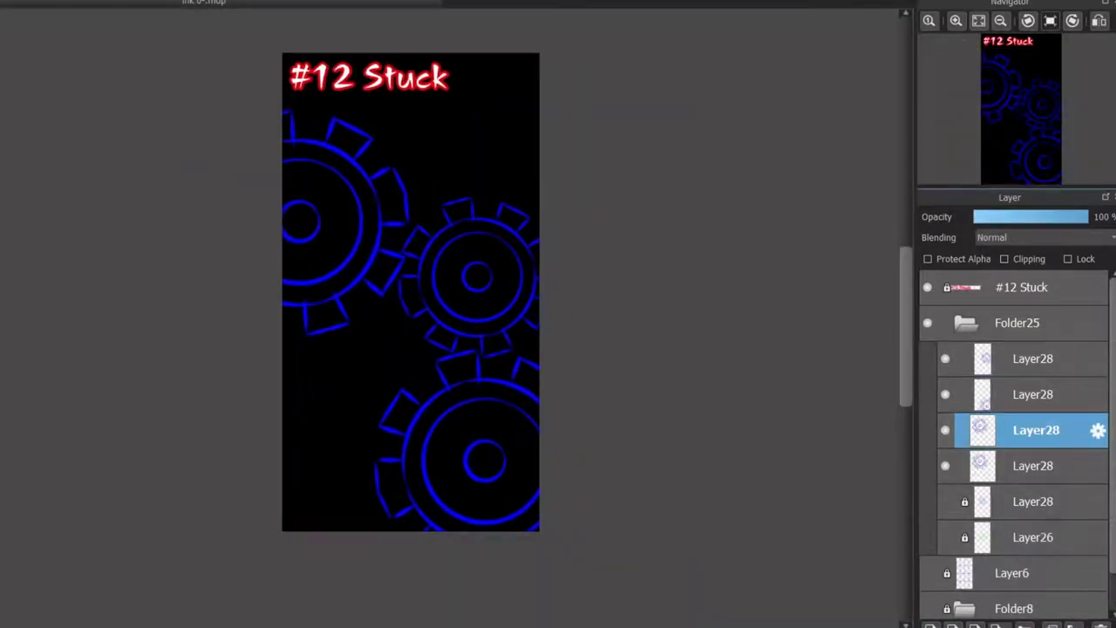
key(ctrl+t)
drag(419, 245, 462, 370)
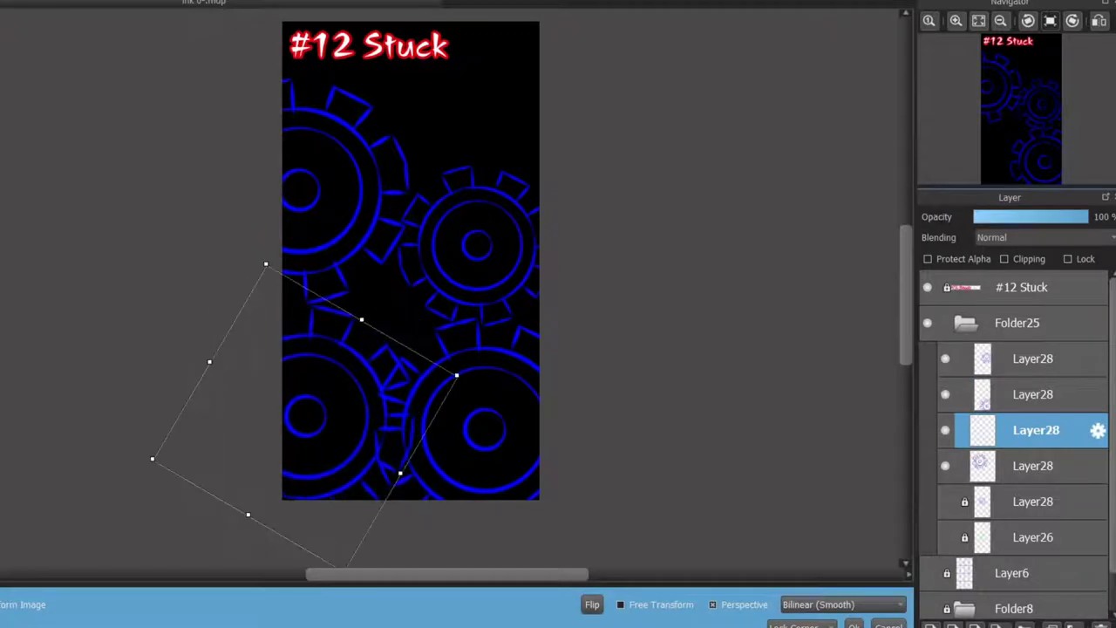
drag(304, 405, 365, 512)
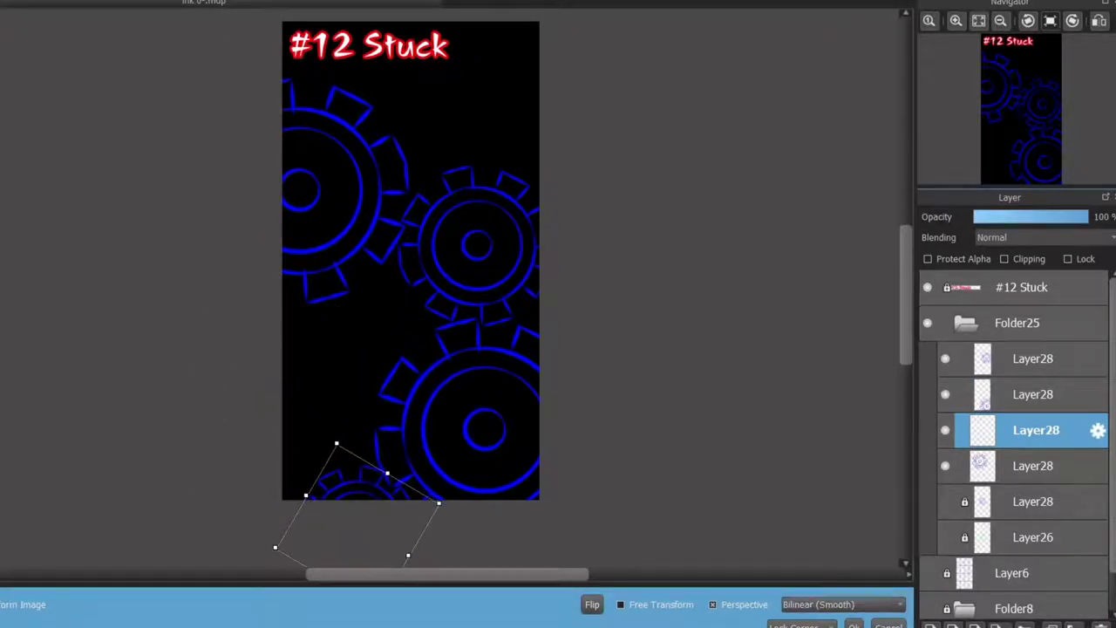
key(Return)
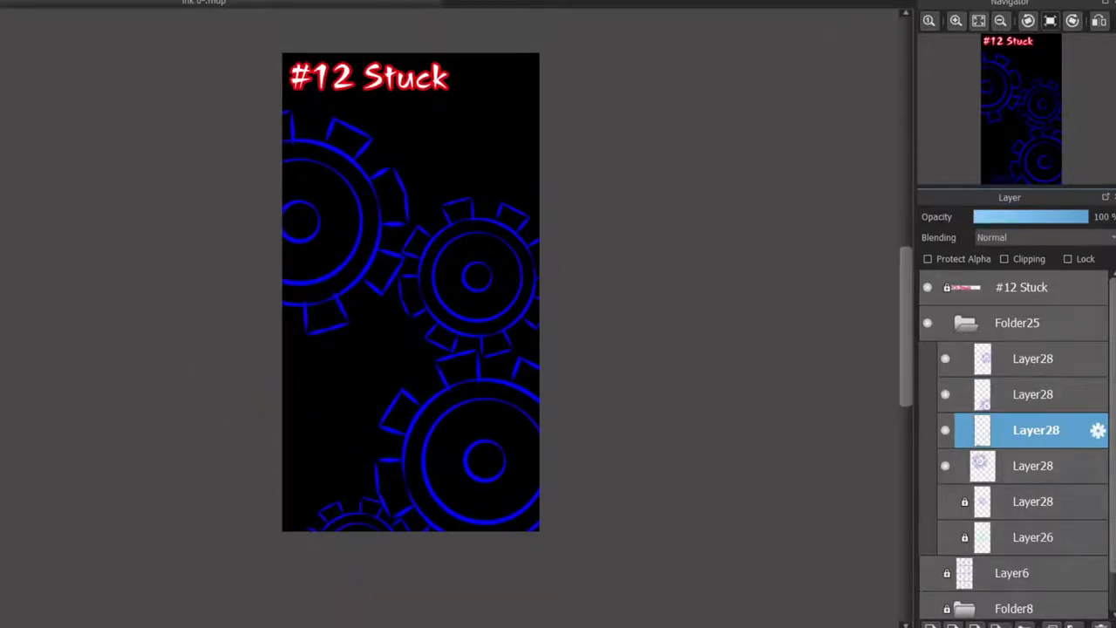
- Add another rotated, smaller copy of the upper-left gear in the lower-left area, meshing with the large lower-right gear
click(1074, 624)
key(ctrl+t)
drag(458, 190, 452, 223)
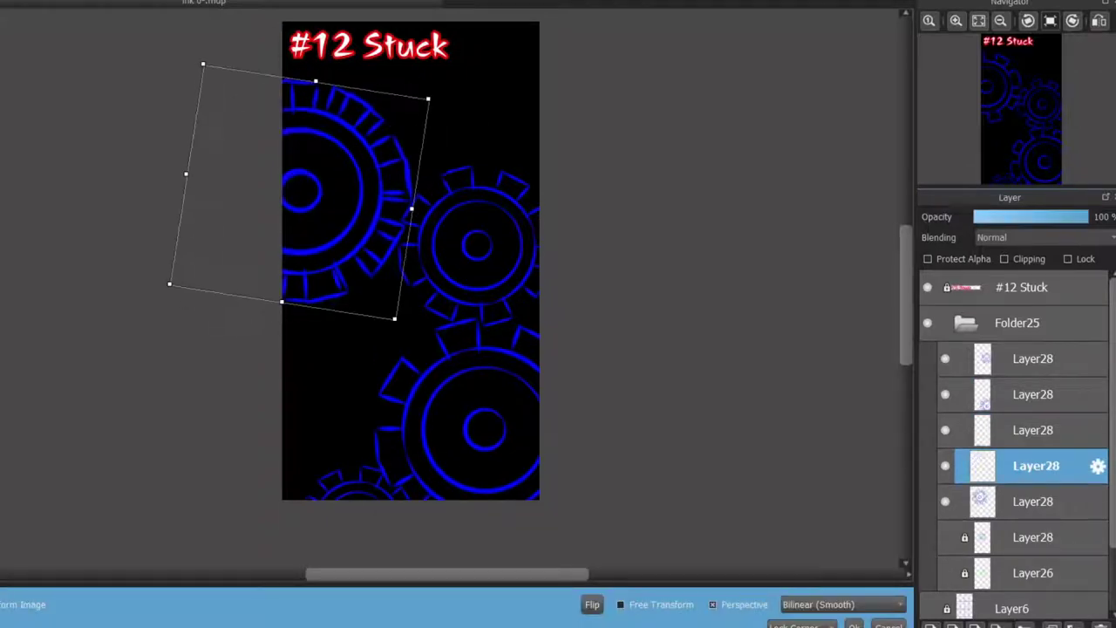
drag(428, 99, 369, 145)
drag(270, 209, 295, 352)
drag(383, 432, 353, 453)
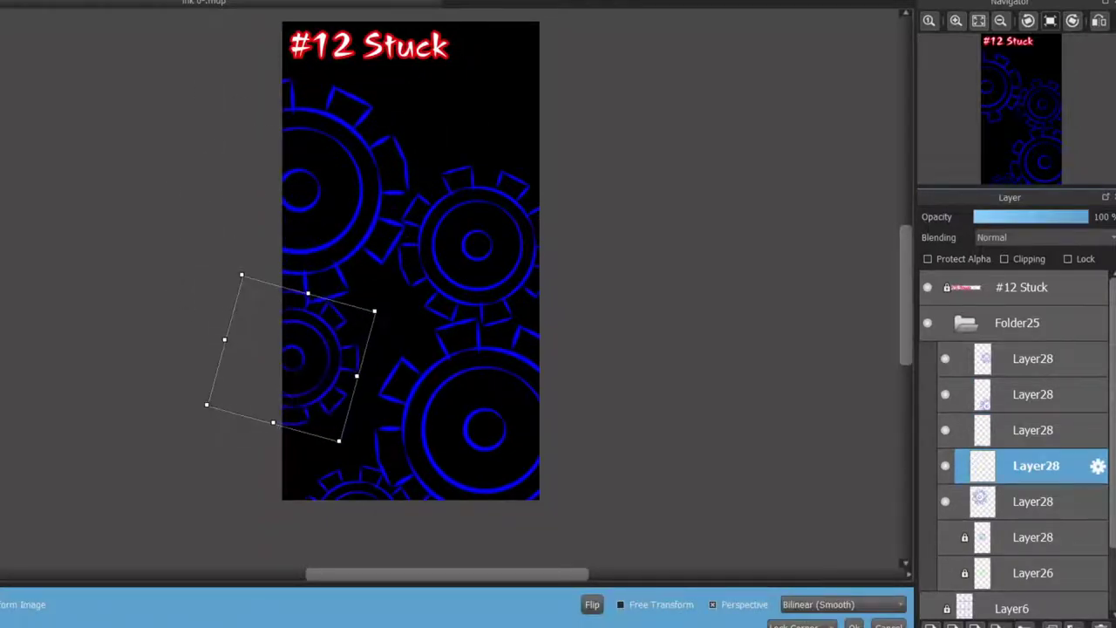
drag(290, 357, 287, 462)
scroll(375, 336, up, 3)
drag(182, 541, 186, 495)
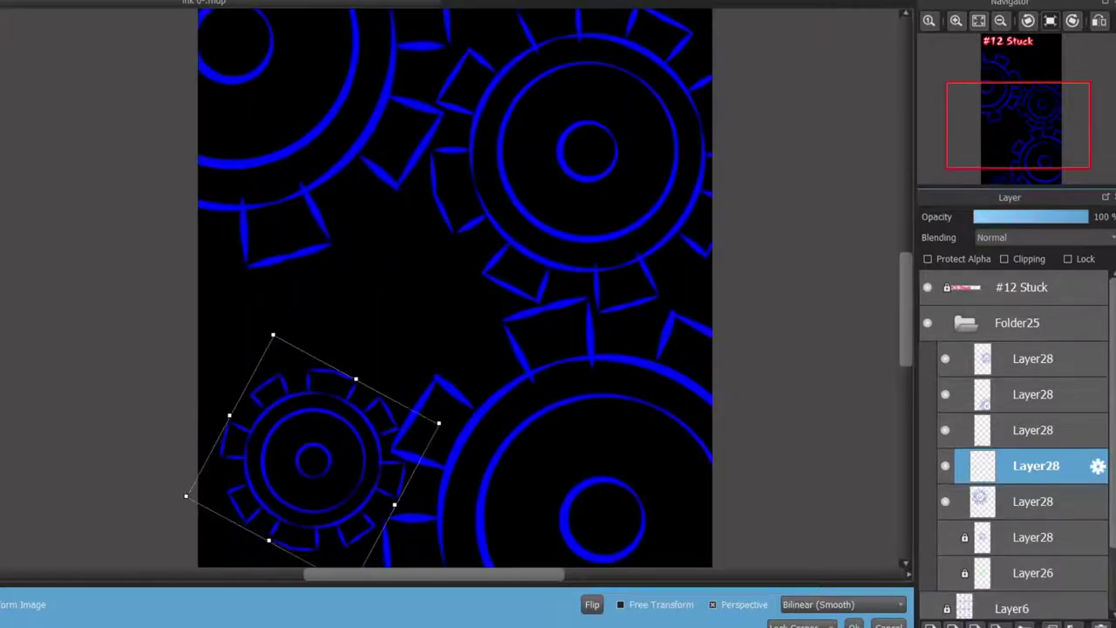
scroll(453, 287, up, 5)
scroll(454, 288, down, 8)
key(Return)
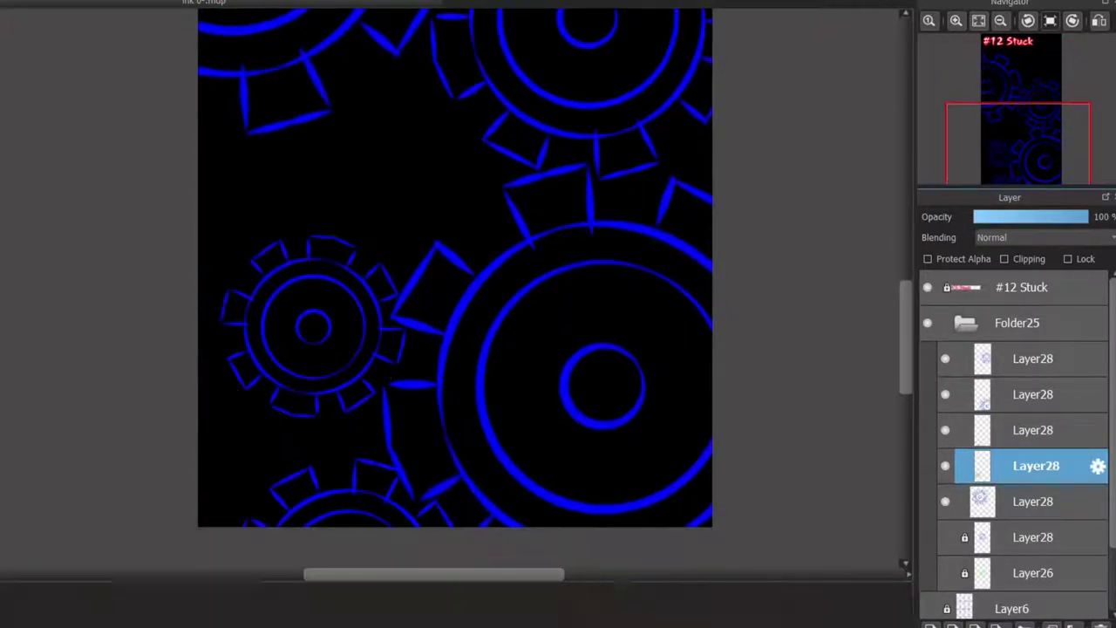
- Merge the five arranged gear copies into a single layer, leaving the locked original gear separate and hidden
scroll(454, 288, up, 1)
click(1036, 358)
key(ctrl+e)
key(ctrl+e)
key(ctrl+e)
key(ctrl+e)
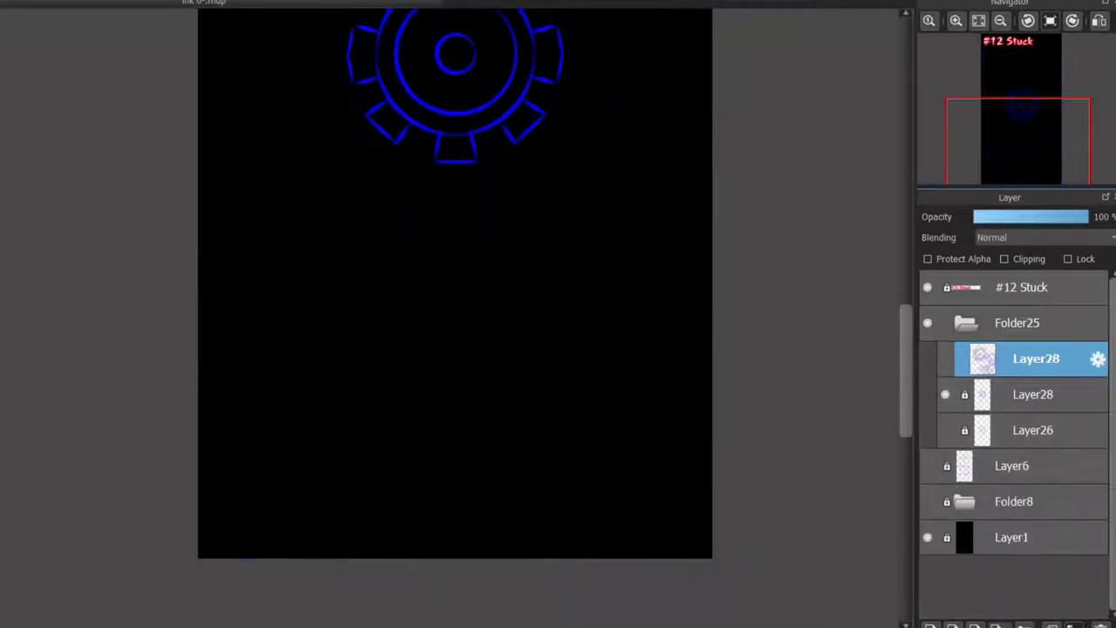
scroll(453, 314, up, 5)
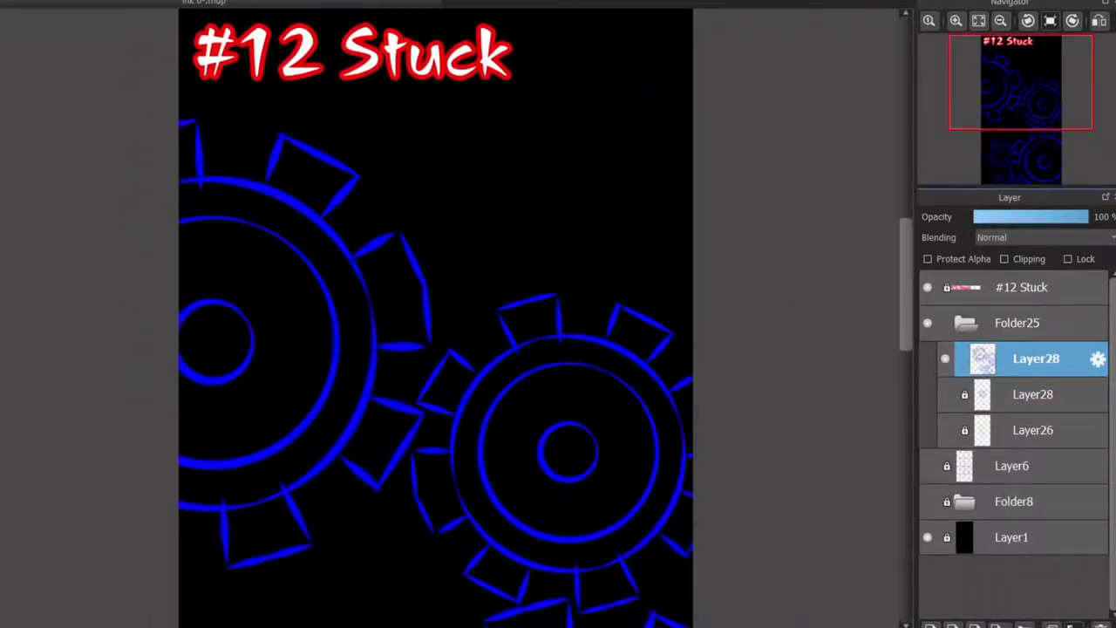
key(ctrl+minus)
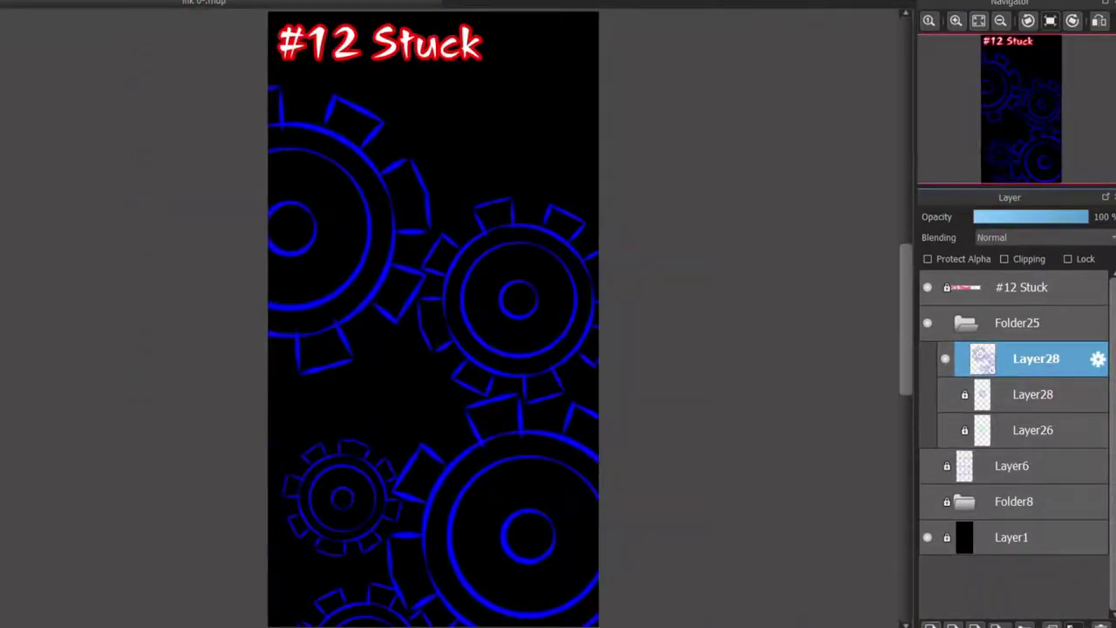
- Add a white-filled layer above the merged gears and clip it to them
key(ctrl+shift+n)
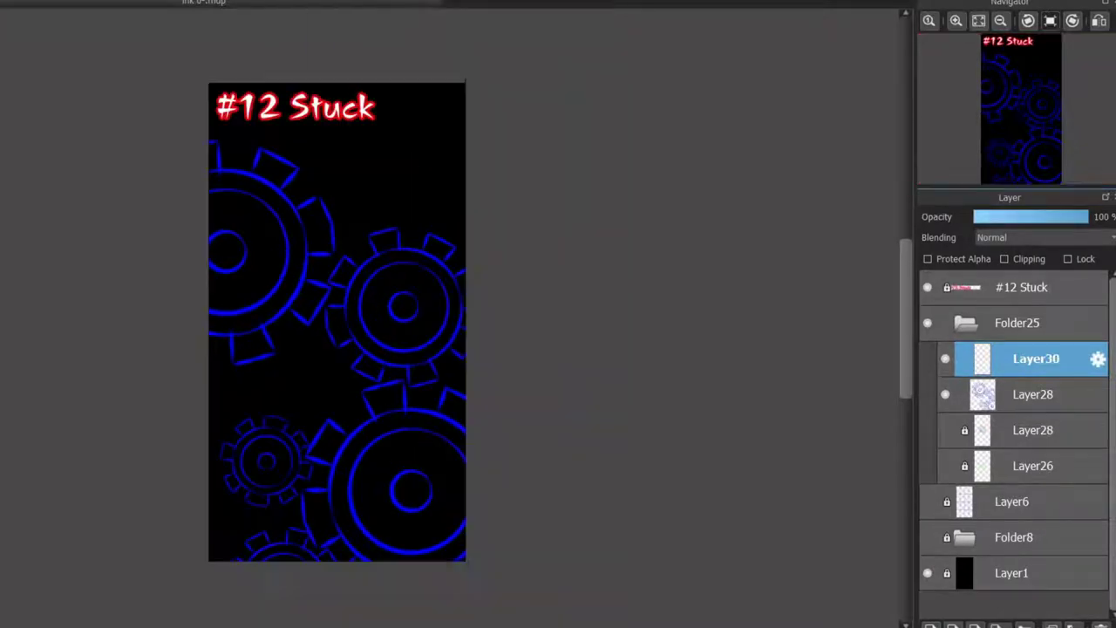
click(1004, 259)
- Erase the overshooting line ends at the tooth corners and tooth bases of the upper-left gear on the merged layer
click(1036, 394)
key(ctrl+plus)
key(ctrl+plus)
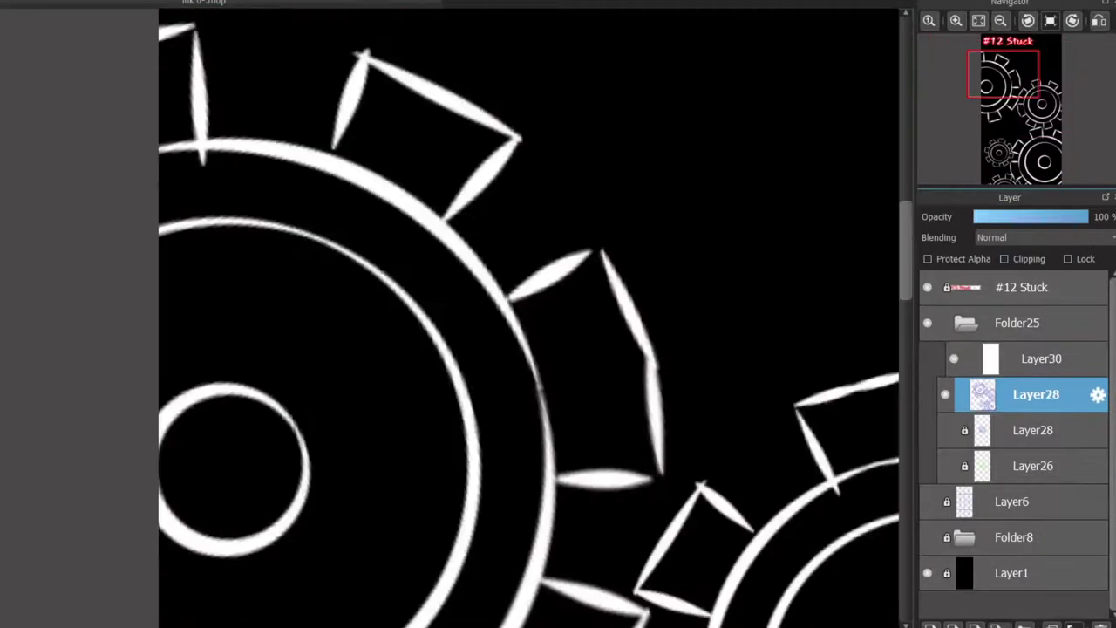
scroll(274, 164, up, 2)
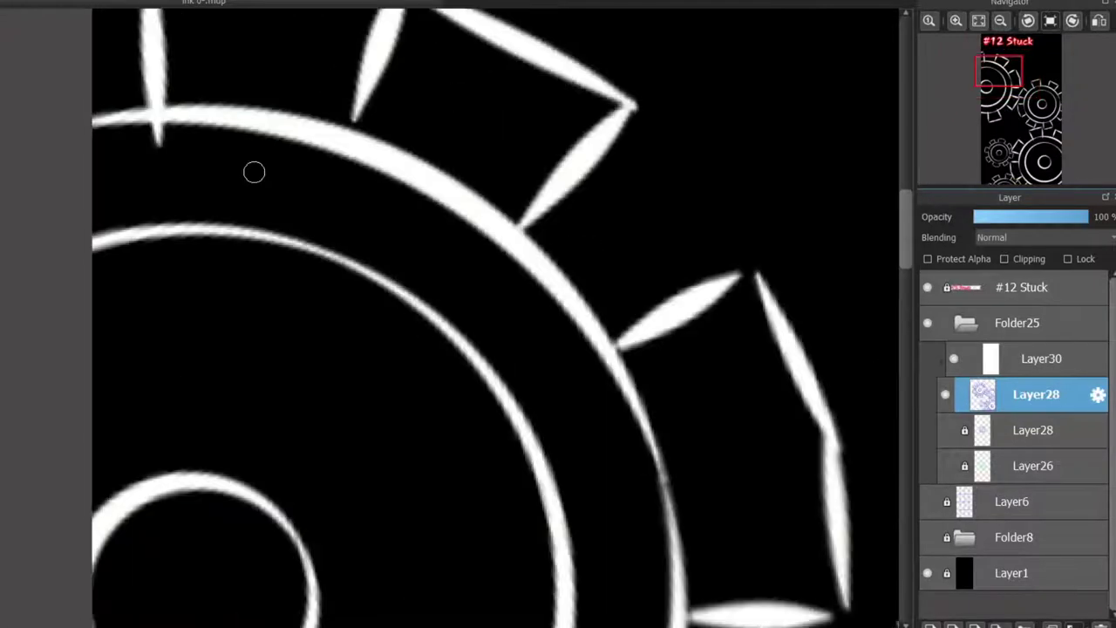
mouse_move(153, 133)
mouse_down()
mouse_move(168, 144)
mouse_move(138, 131)
mouse_up()
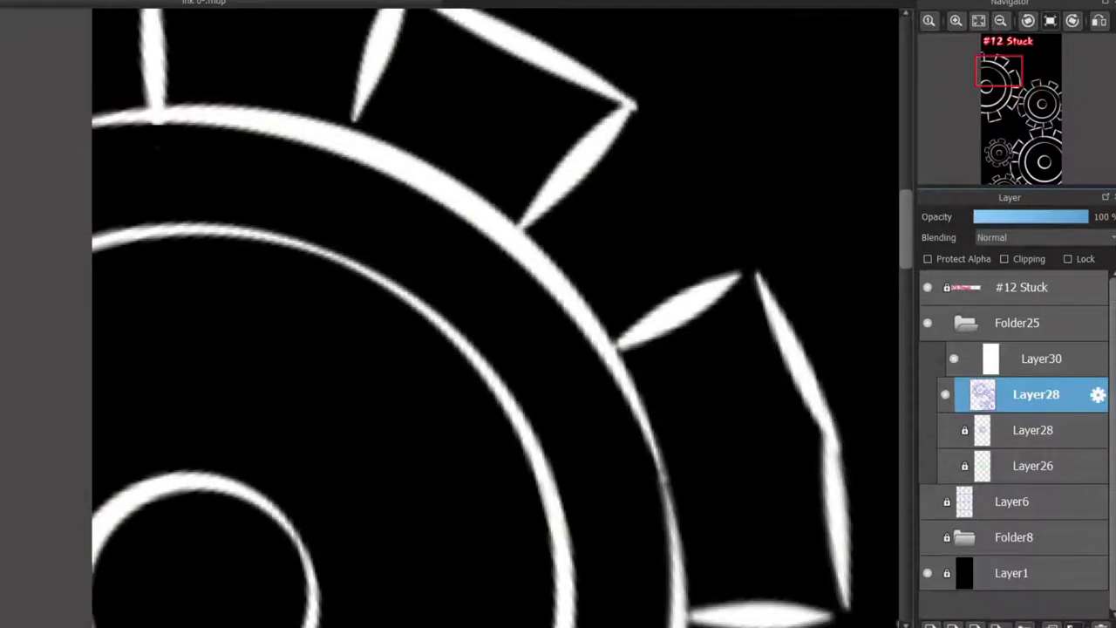
scroll(697, 279, up, 3)
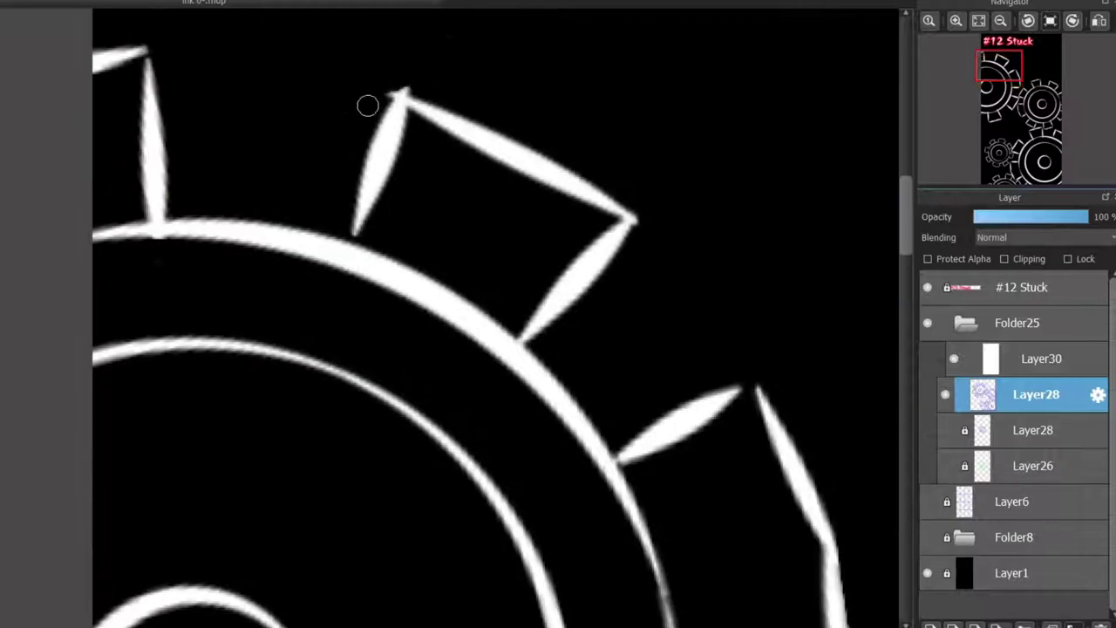
drag(388, 91, 419, 98)
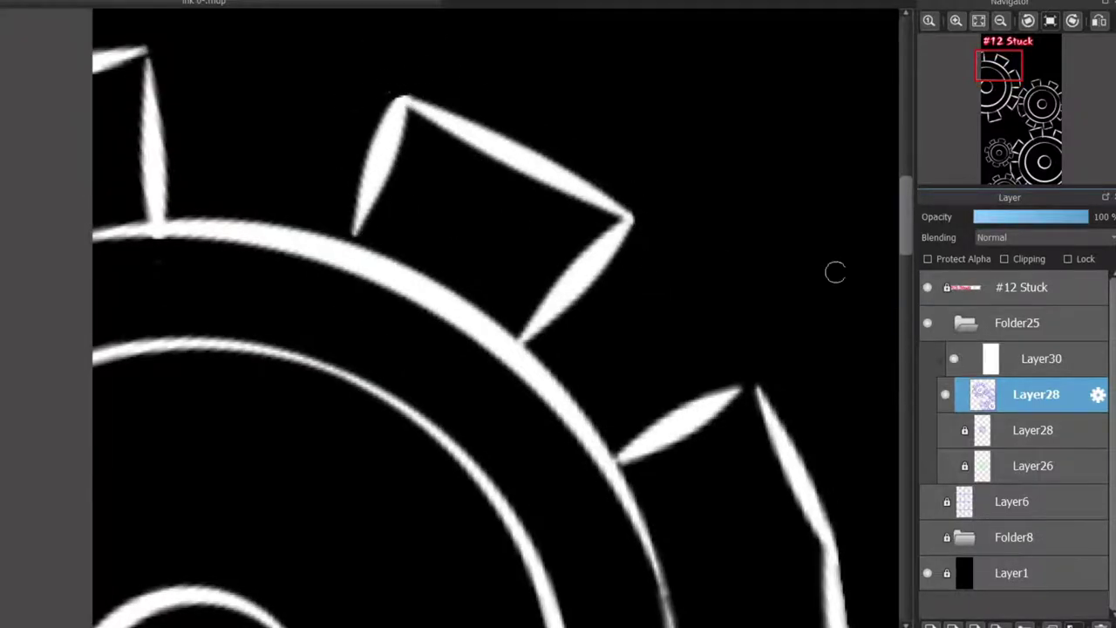
scroll(835, 272, down, 6)
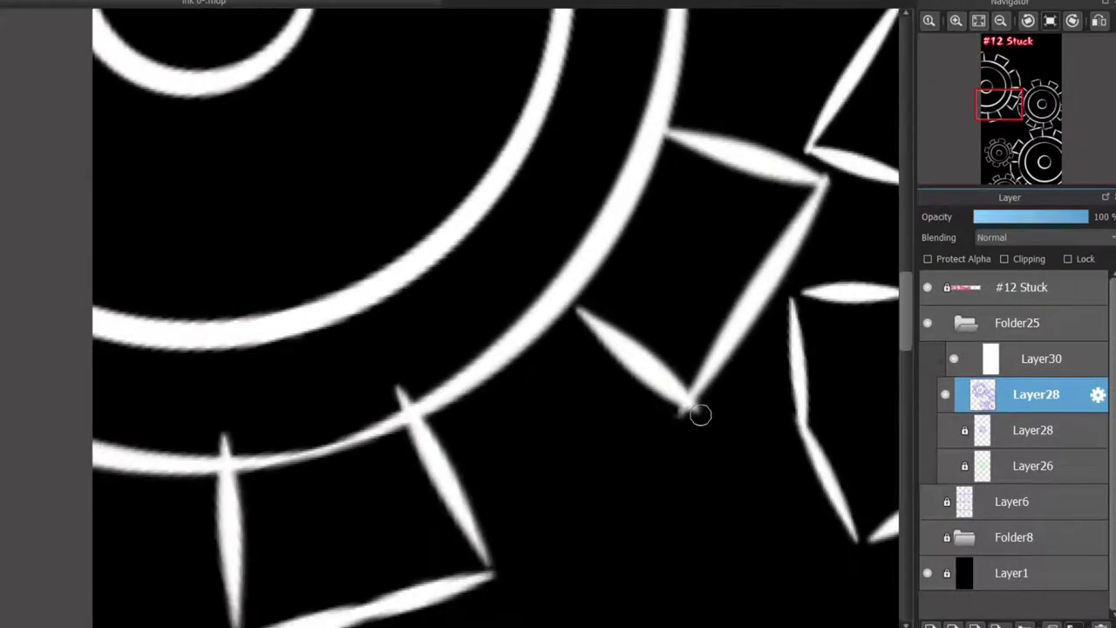
drag(689, 409, 677, 416)
drag(397, 401, 410, 389)
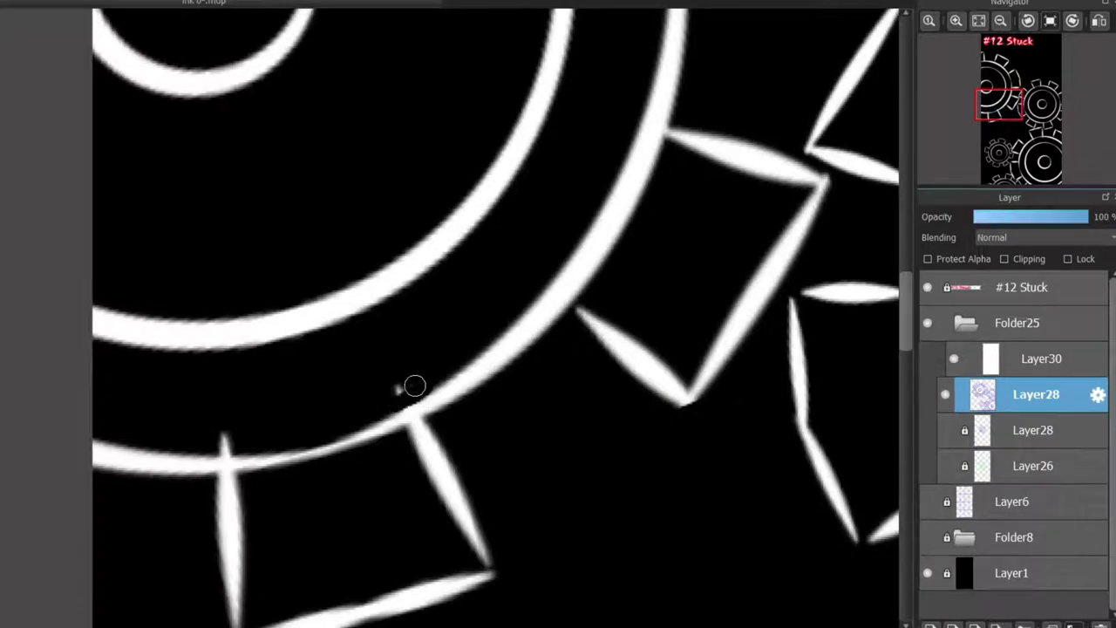
scroll(249, 454, up, 2)
drag(239, 381, 266, 411)
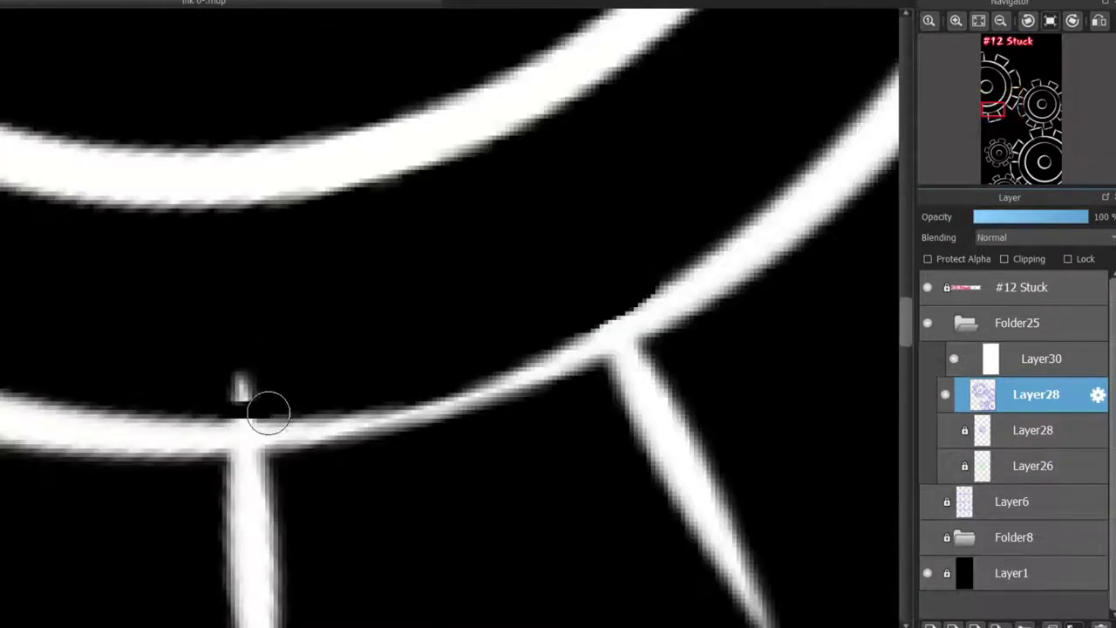
scroll(259, 374, down, 3)
drag(698, 349, 262, 296)
scroll(535, 269, up, 3)
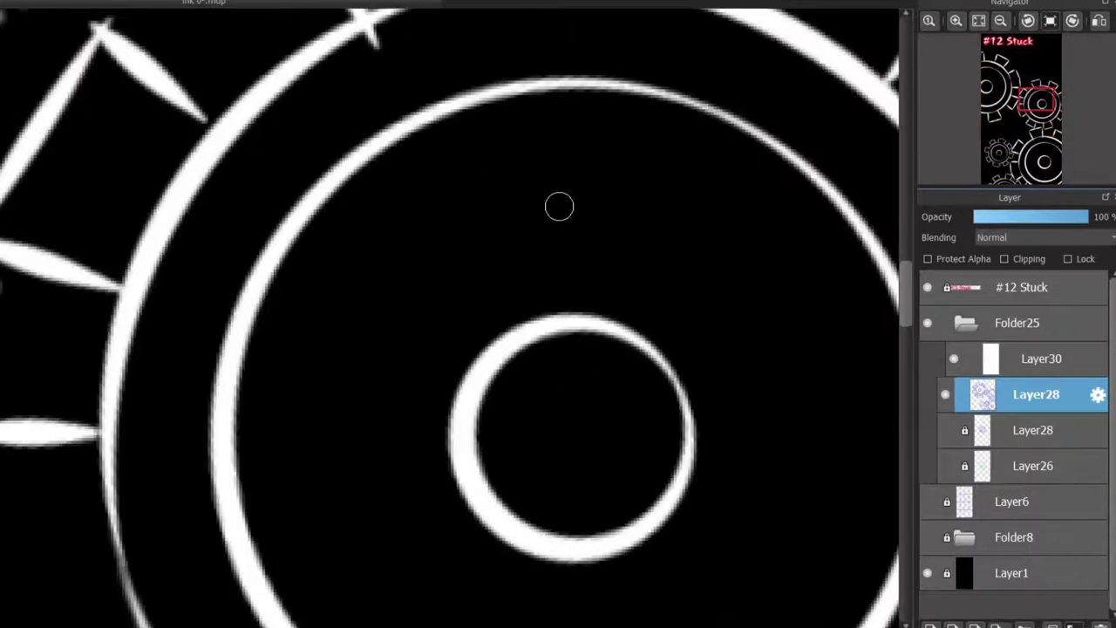
scroll(436, 428, down, 5)
scroll(417, 413, up, 1)
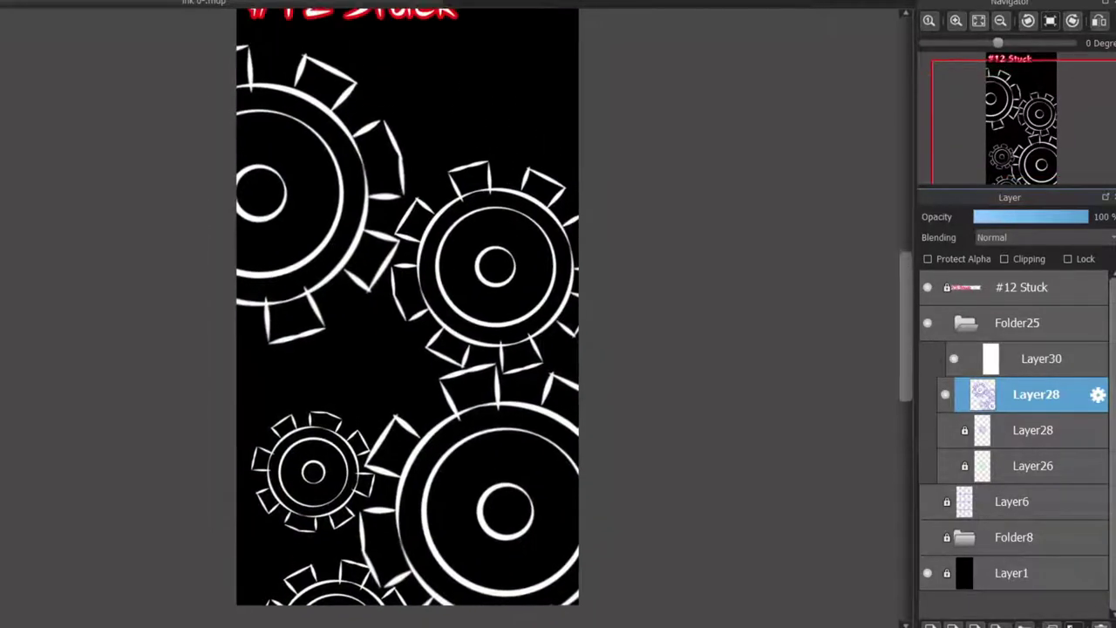
- Hide the merged gears layer, show the original single gear layer, and duplicate it
click(945, 394)
click(945, 430)
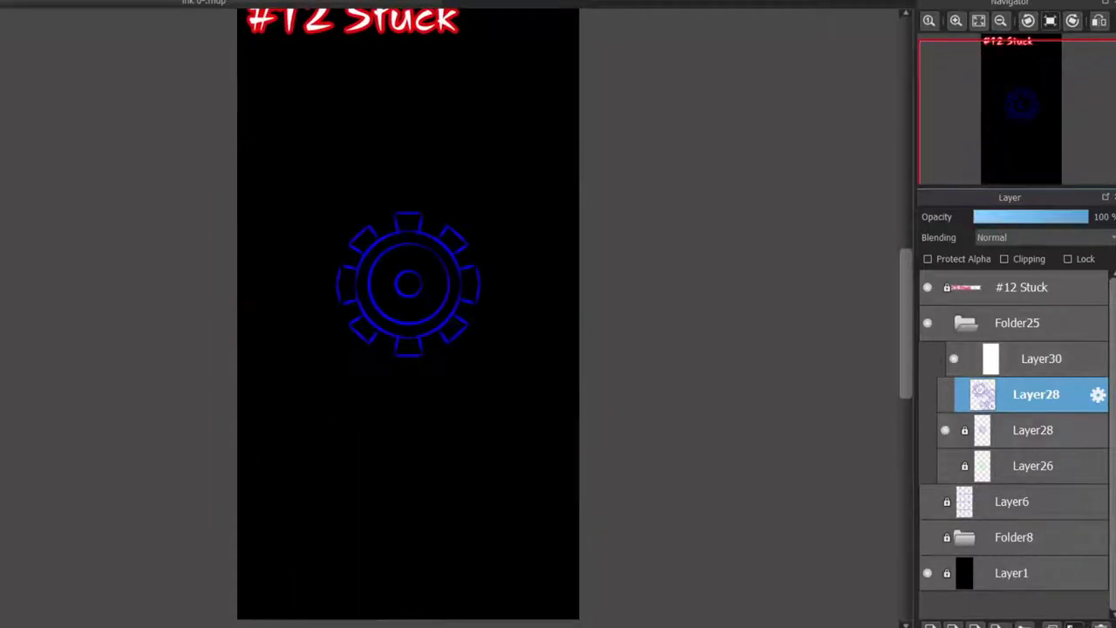
click(1036, 430)
key(ctrl+j)
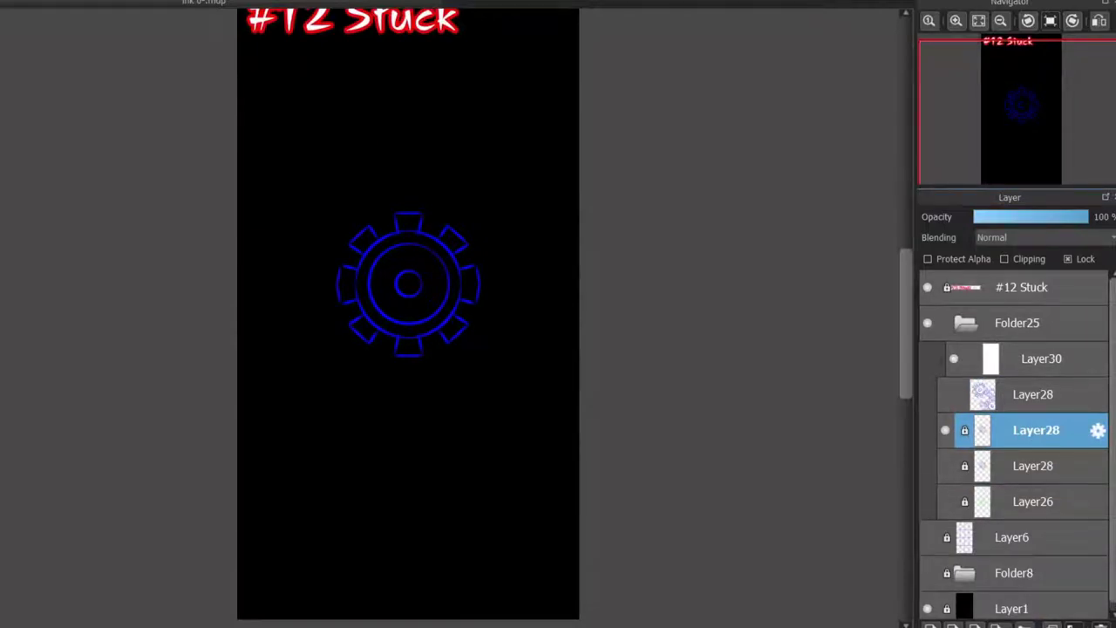
- Unlock the single gear copy, move the white fill layer directly above it, and clip the fill to that copy
scroll(398, 254, up, 4)
click(1036, 394)
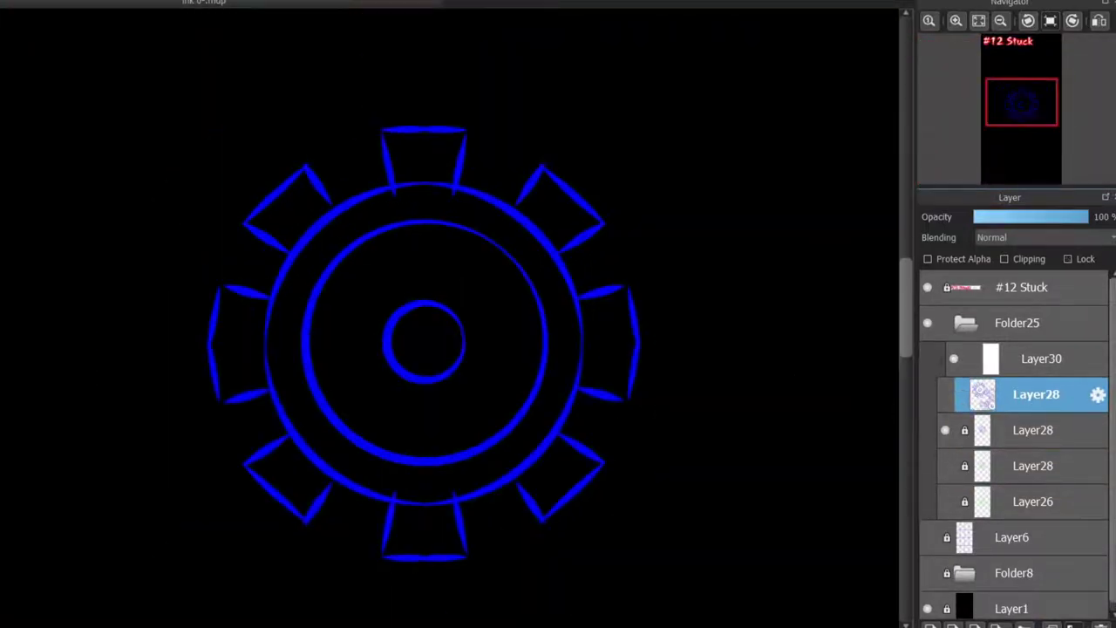
click(1035, 430)
scroll(412, 193, up, 2)
drag(1041, 359, 1042, 401)
click(1004, 259)
- Erase the line ends that overshoot into the ring at the base of the top tooth on the unlocked gear copy
click(1036, 430)
scroll(352, 202, up, 1)
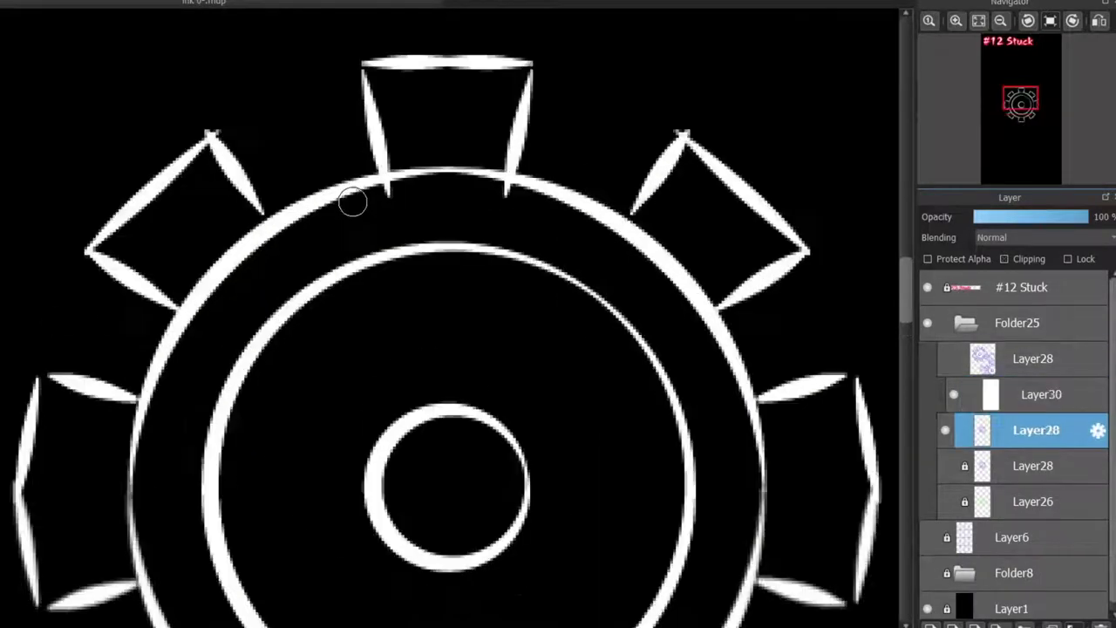
scroll(396, 230, up, 2)
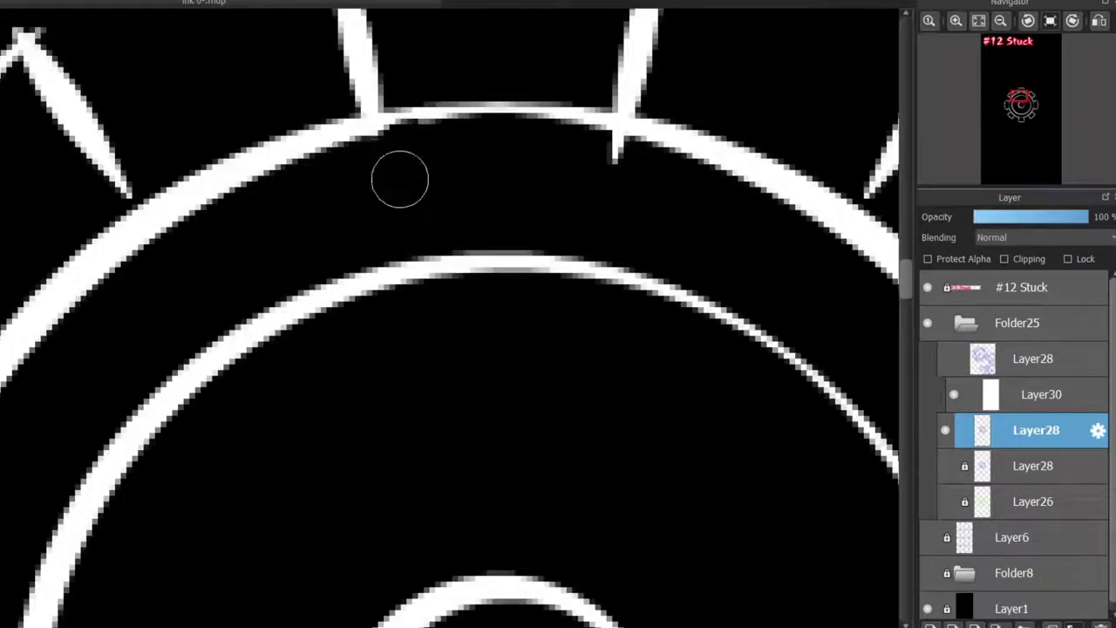
scroll(621, 157, down, 2)
scroll(261, 87, up, 2)
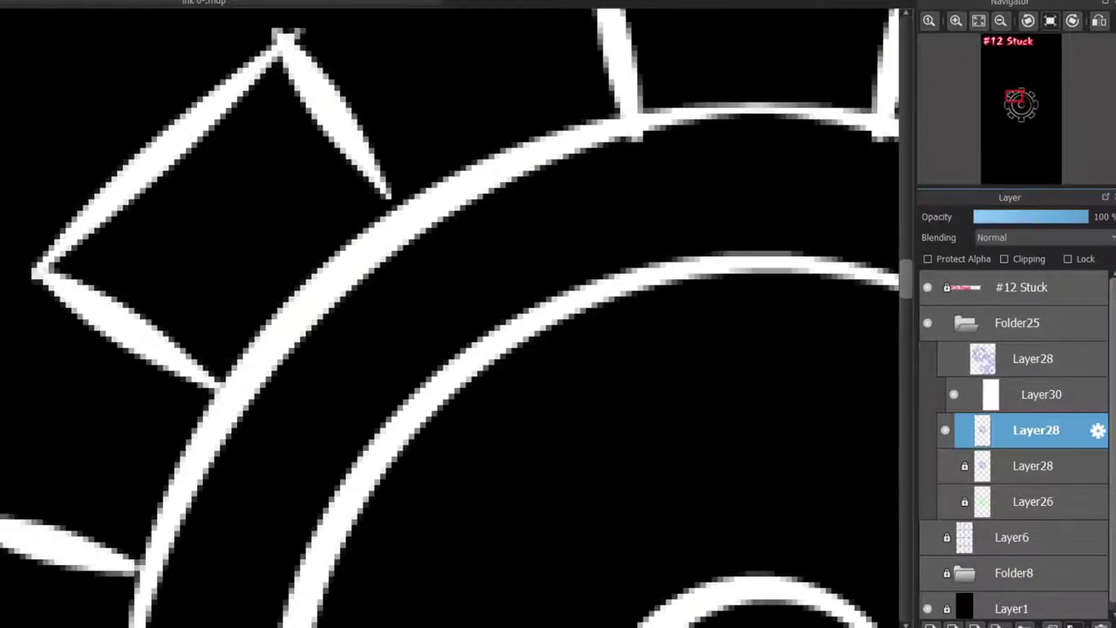
- Even out the underside of the top tooth's outer line and erase leftover bits at its base and the upper diagonal teeth's corners
drag(288, 87, 305, 229)
drag(421, 612, 76, 601)
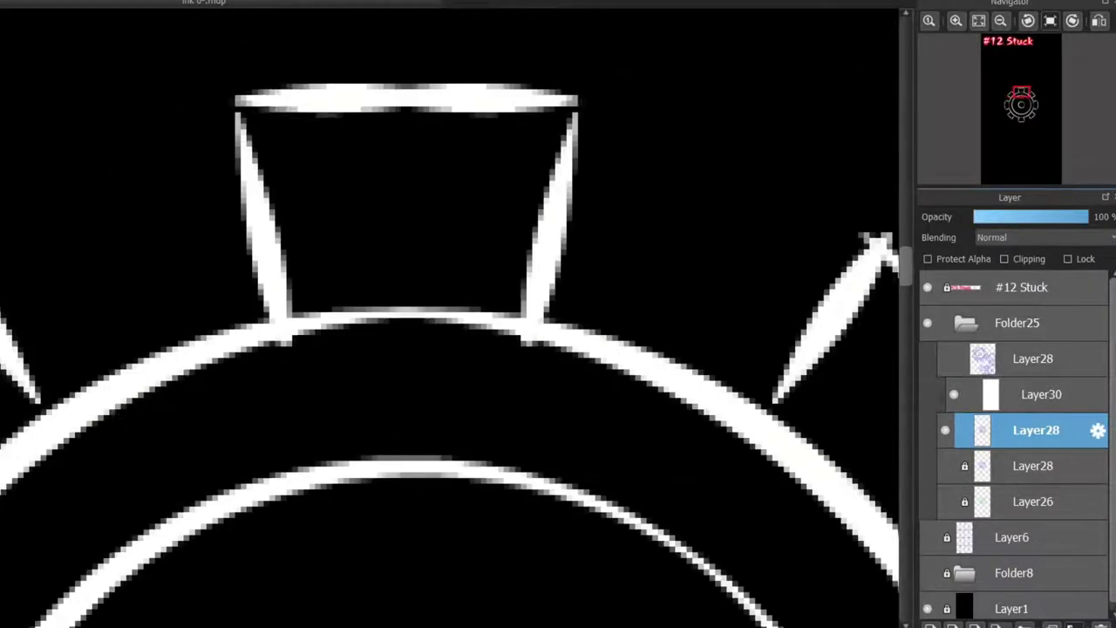
drag(466, 123, 424, 120)
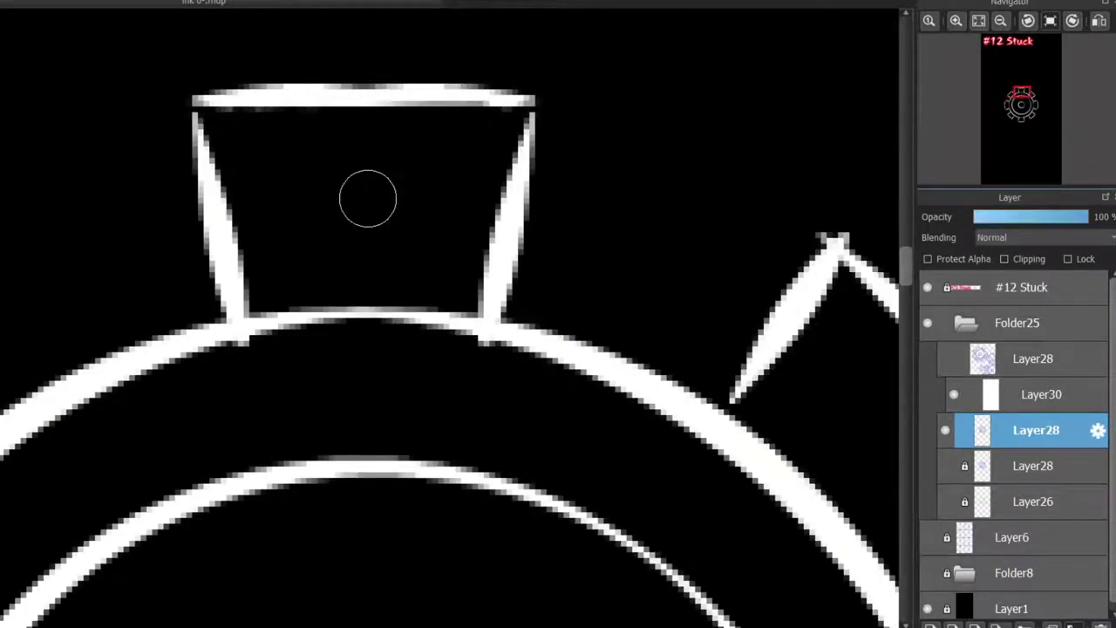
scroll(366, 194, down, 1)
scroll(312, 347, up, 2)
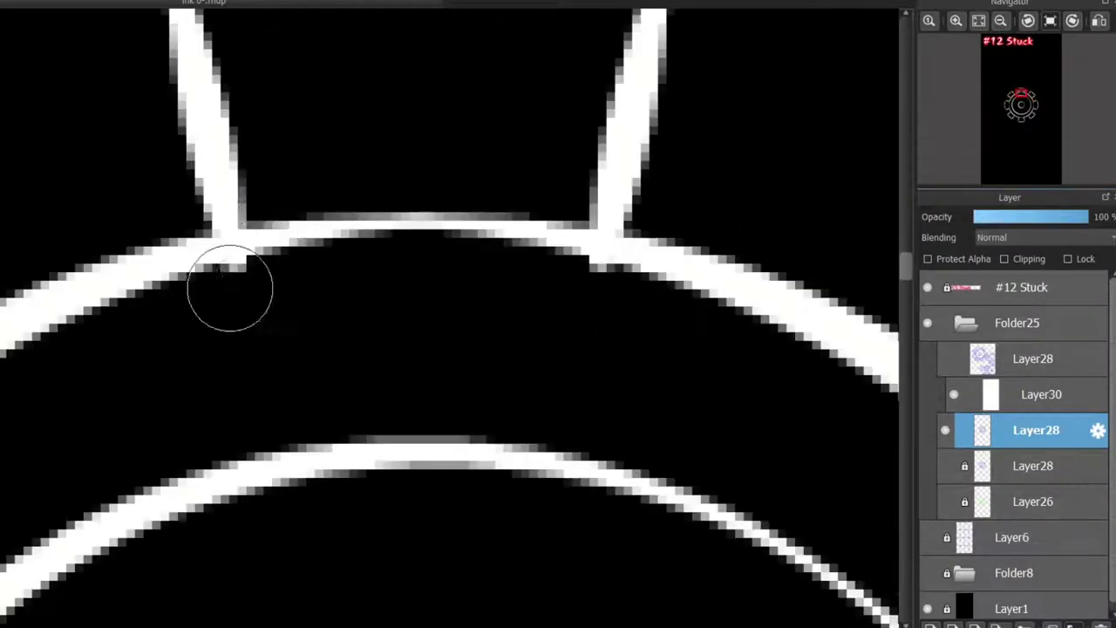
scroll(501, 300, down, 3)
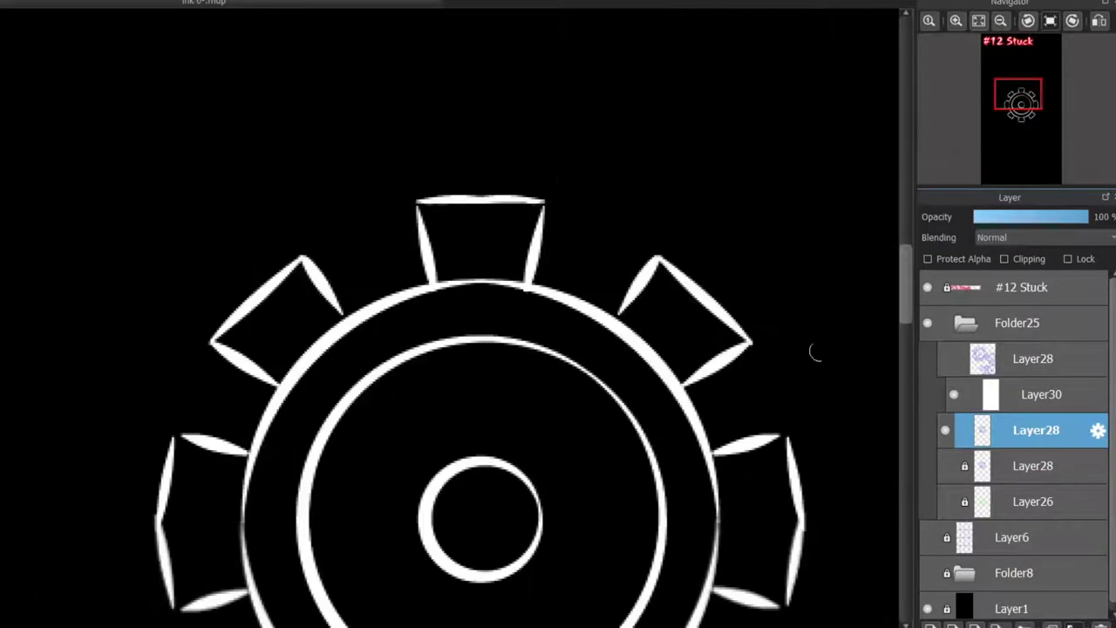
- Erase the line ends overshooting into the ring at the bottom tooth's base and the stray marks at the lower diagonal teeth's corners
drag(815, 351, 766, 155)
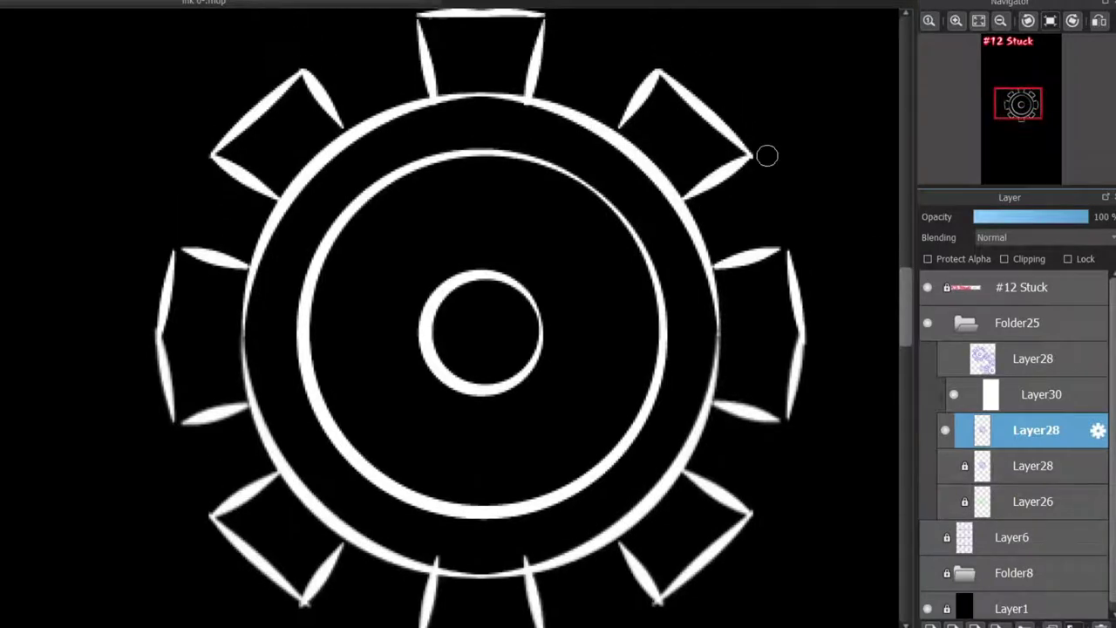
scroll(748, 139, up, 2)
scroll(759, 239, down, 3)
scroll(682, 449, up, 3)
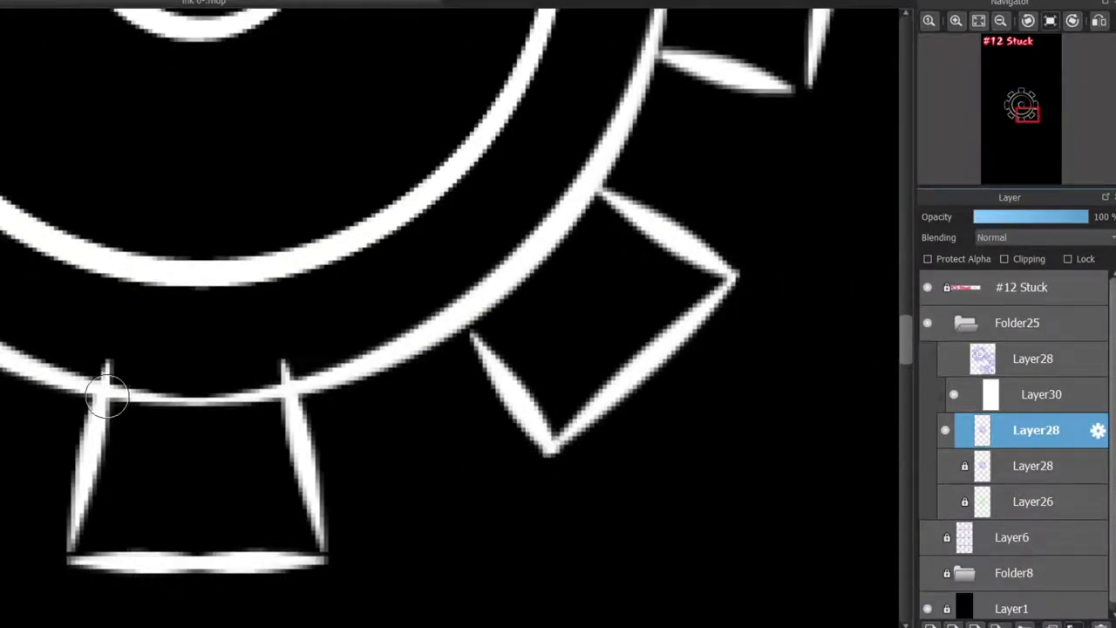
scroll(107, 396, up, 2)
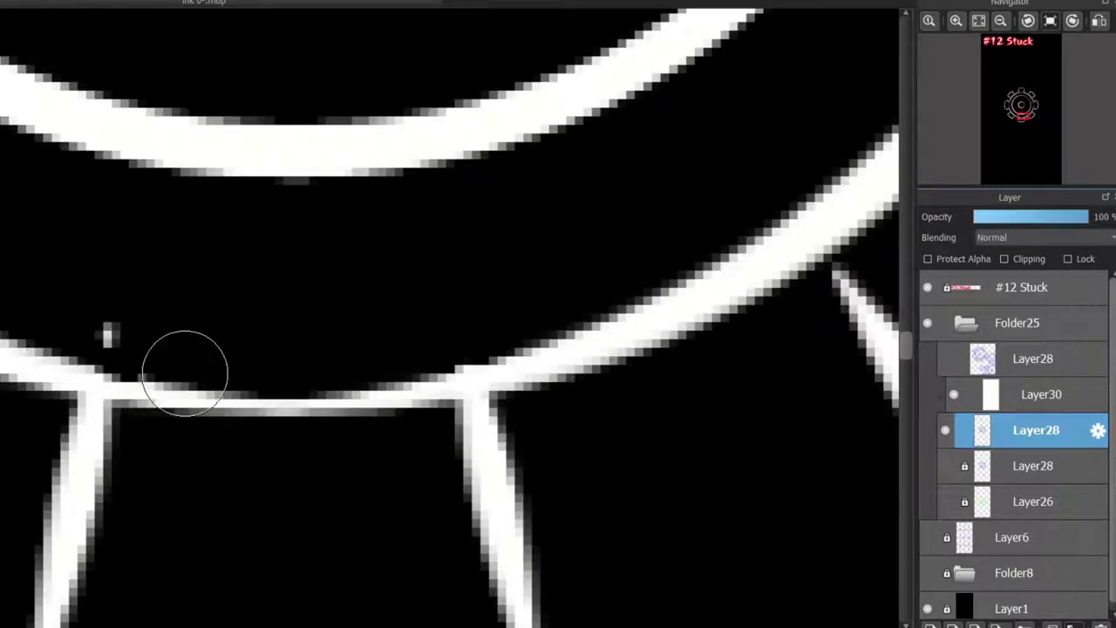
scroll(148, 384, down, 4)
scroll(266, 96, up, 6)
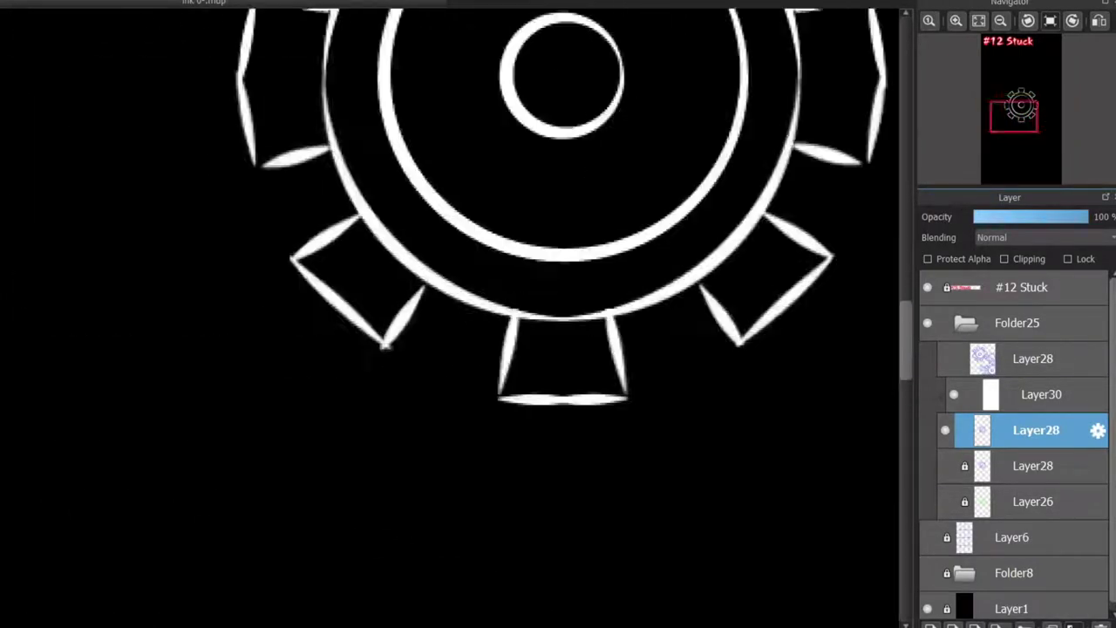
scroll(667, 486, down, 5)
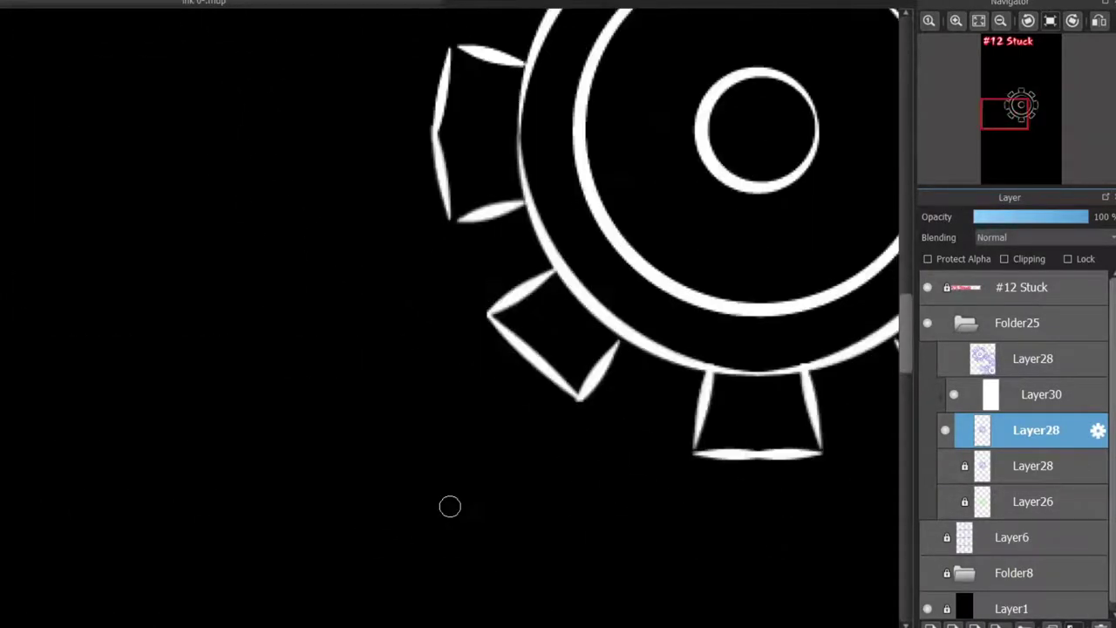
scroll(450, 505, down, 5)
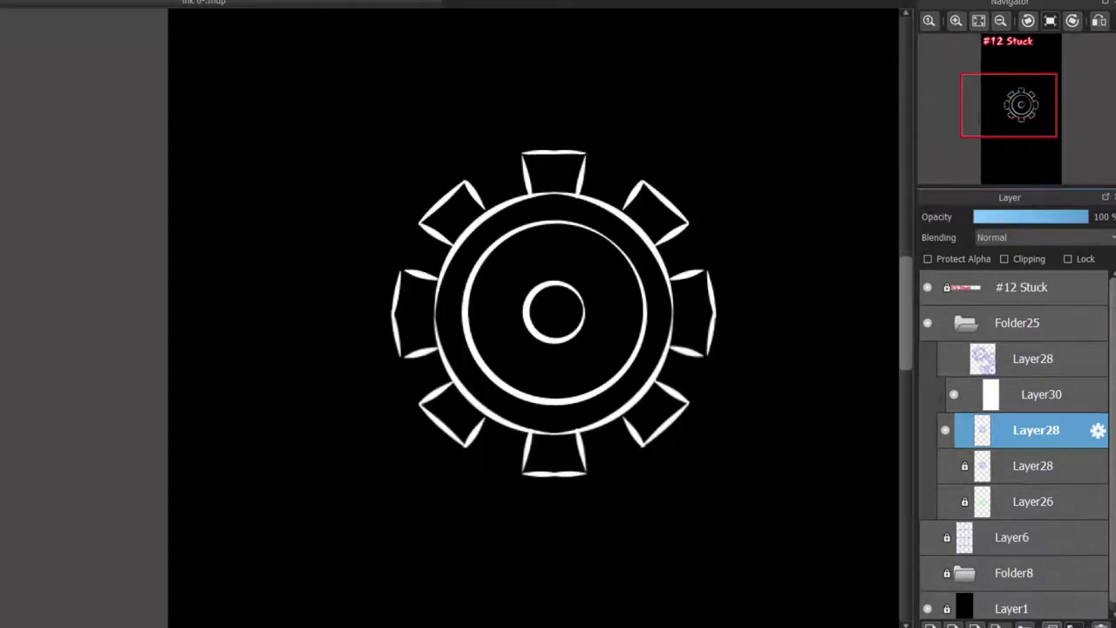
- Duplicate the cleaned gear layer as a locked, hidden backup and merge the white fill down into the visible gear
click(1053, 624)
click(1078, 624)
click(1042, 394)
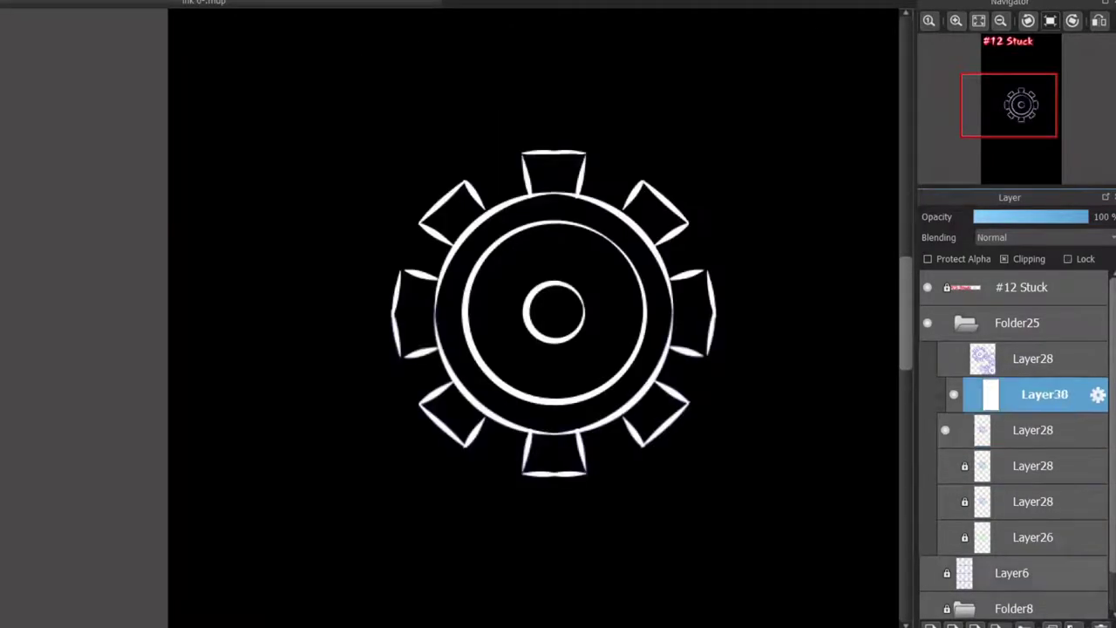
key(ctrl+e)
- Add a layer folder inside Folder25 and place it directly above Layer26
scroll(454, 331, down, 5)
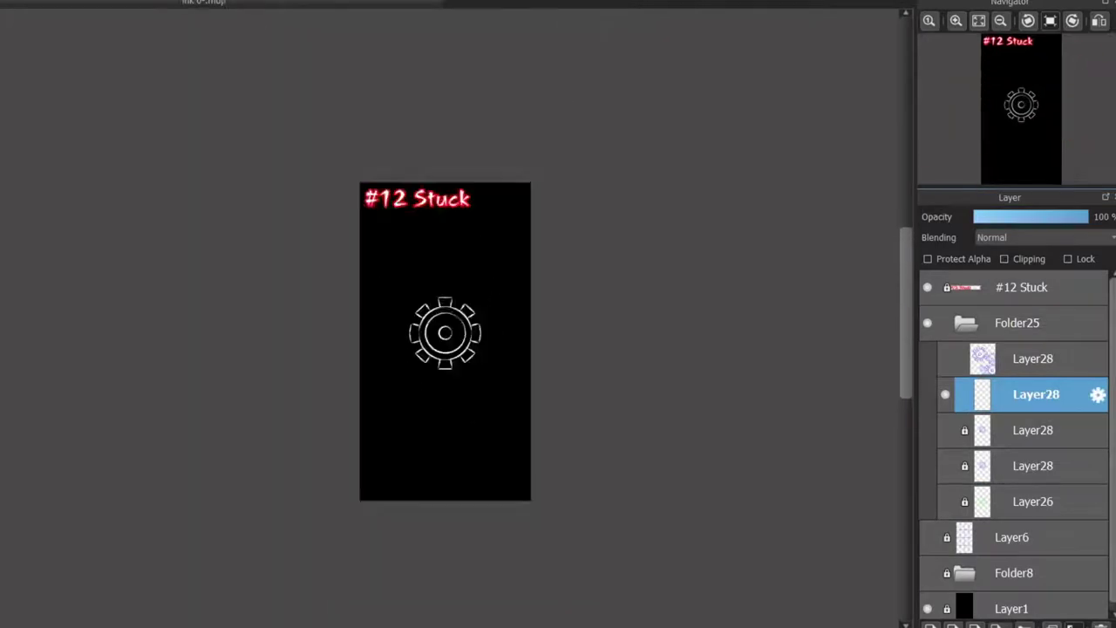
scroll(444, 331, up, 5)
click(1051, 624)
drag(1036, 394, 1035, 501)
- Show the merged blue gears layer, set its opacity to 38%, lock it, and move it below the white gear
click(1035, 358)
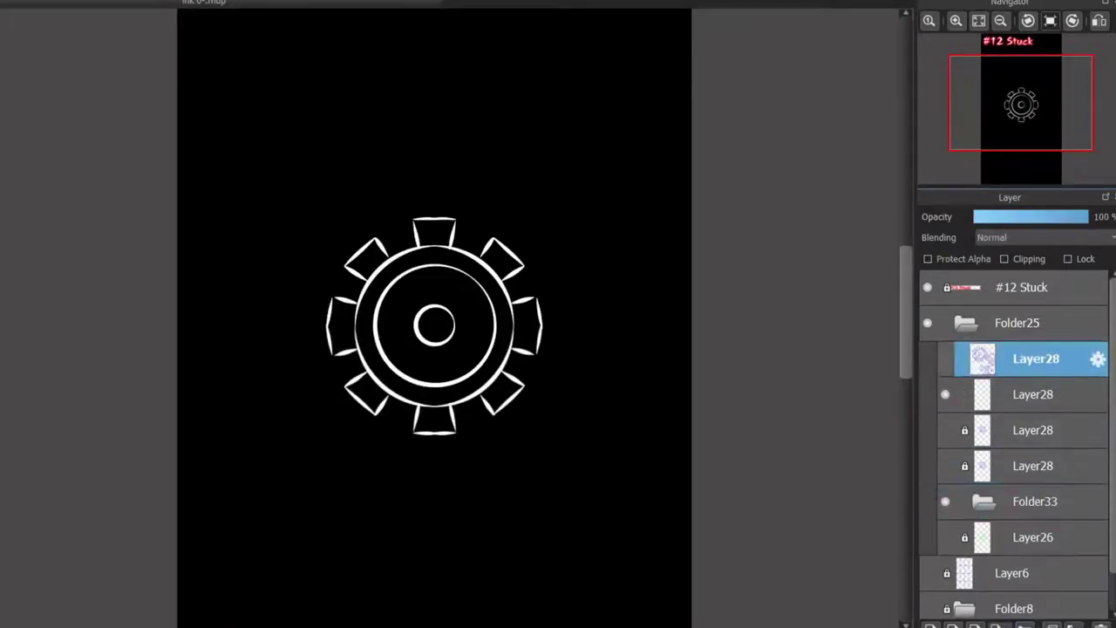
click(945, 358)
click(1018, 216)
drag(1036, 359, 1035, 394)
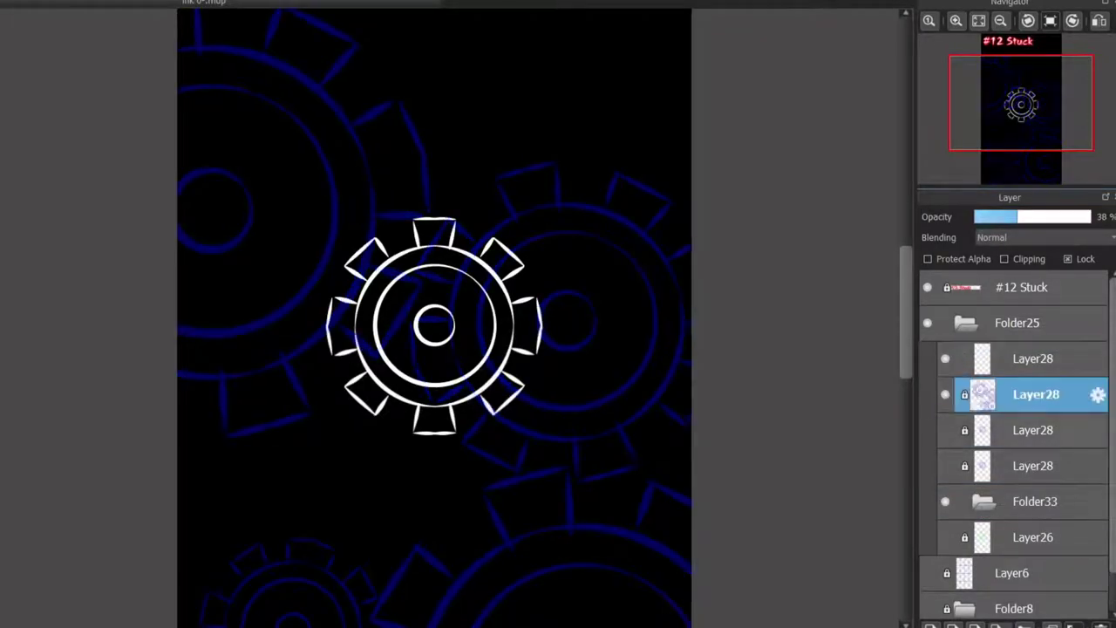
- Move the locked gear backup layers into Folder33, then collapse and hide the folder
click(1032, 430)
shift+click(1032, 466)
drag(1032, 466, 1035, 502)
click(982, 430)
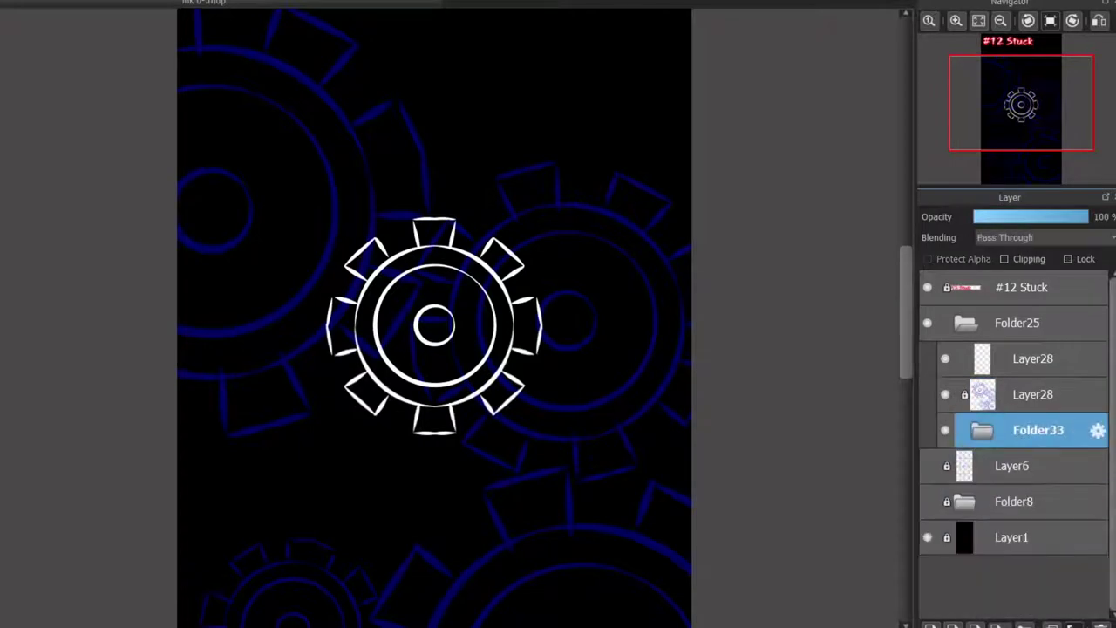
- Duplicate the white gear layer, lock and hide the backup, and try to transform the visible copy
click(1035, 359)
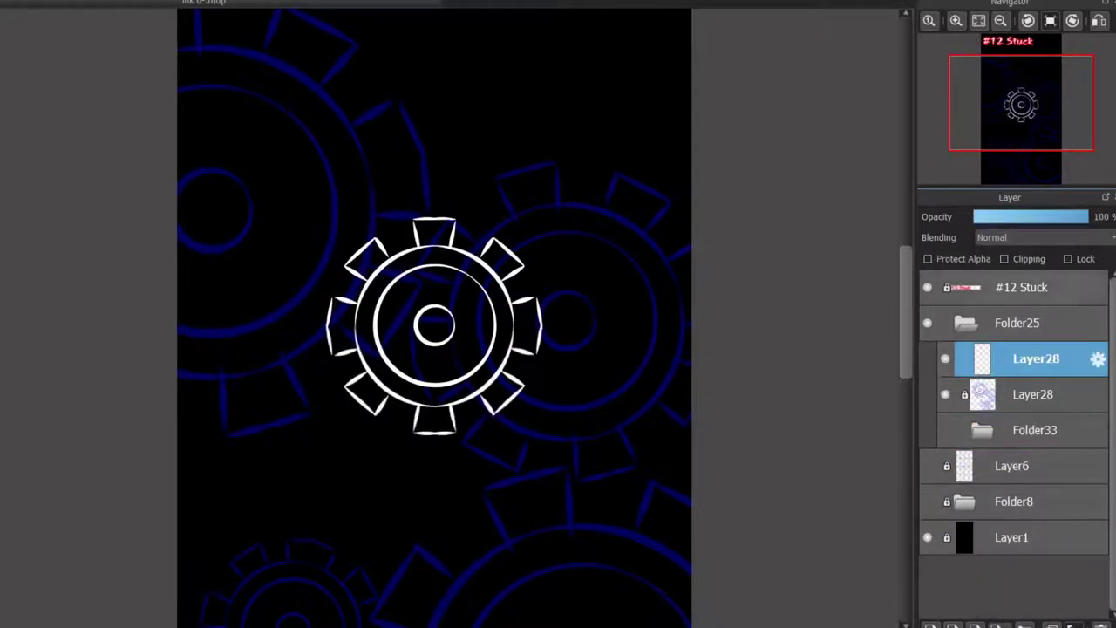
key(ctrl+shift+d)
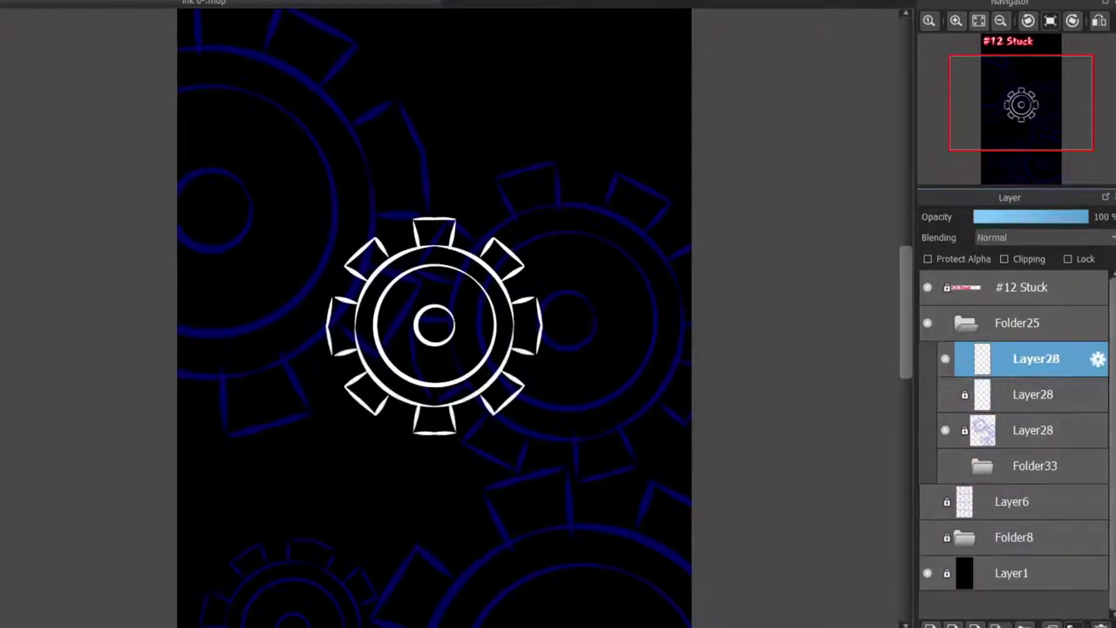
key(ctrl+t)
key(Return)
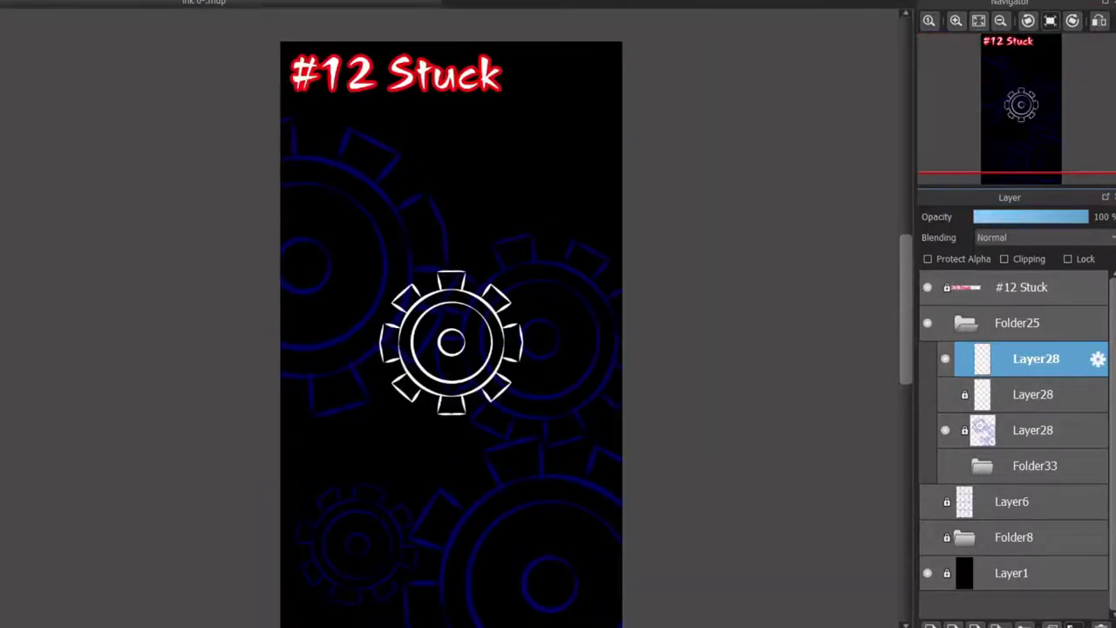
key(ctrl+t)
key(Return)
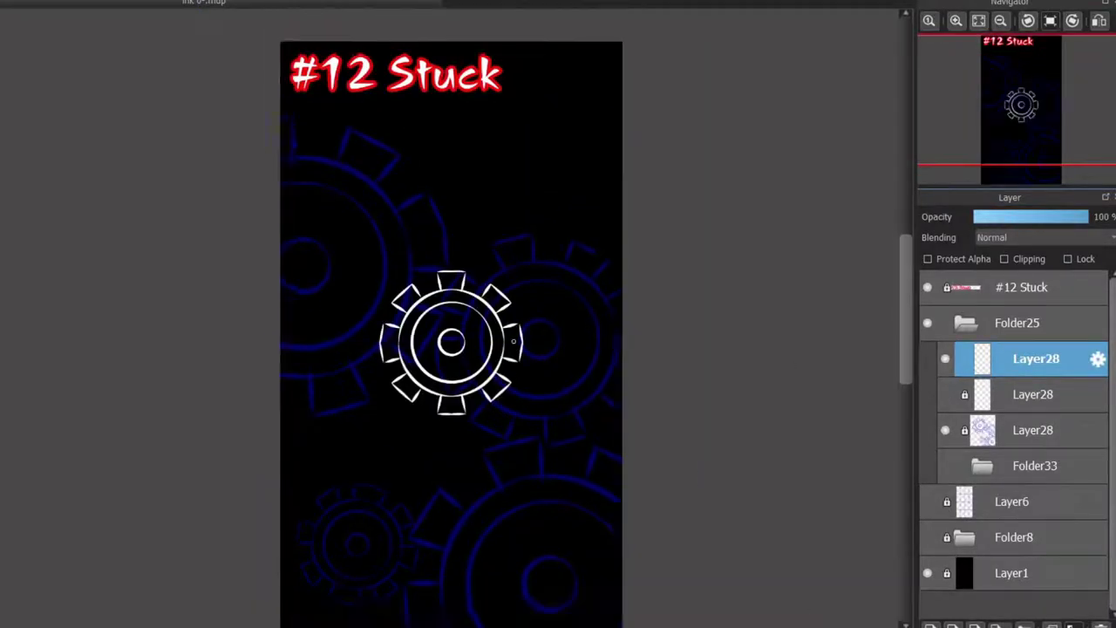
- Select a rectangular area around the white gear, copy it, paste it onto a new layer, and deselect
key(ctrl+plus)
drag(609, 192, 348, 464)
key(ctrl+t)
key(Return)
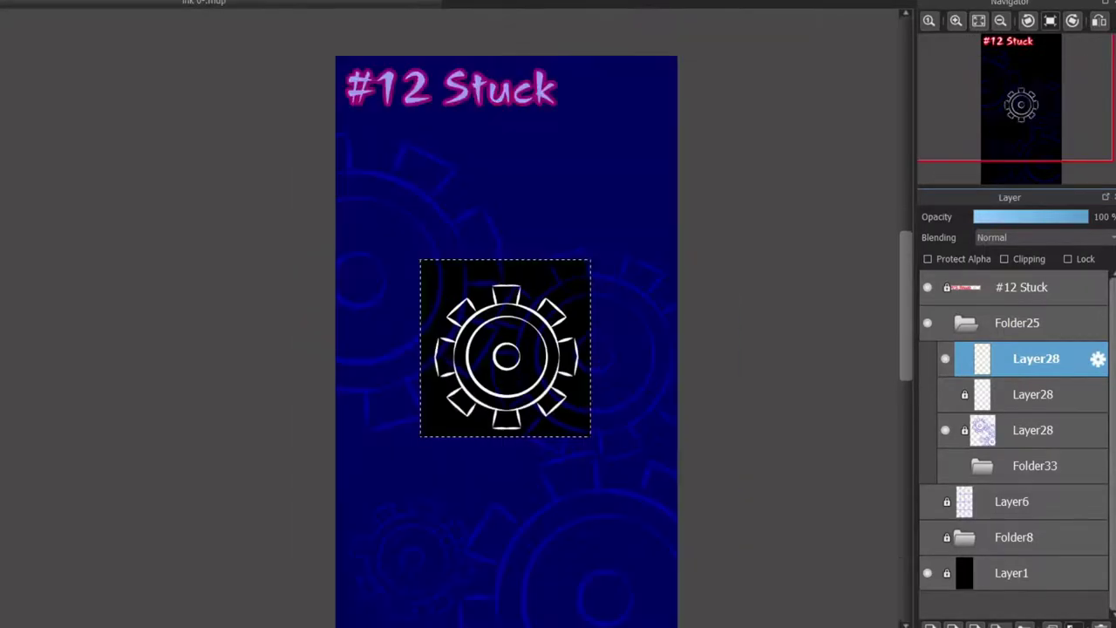
key(ctrl+plus)
key(ctrl+c)
key(ctrl+v)
key(ctrl+d)
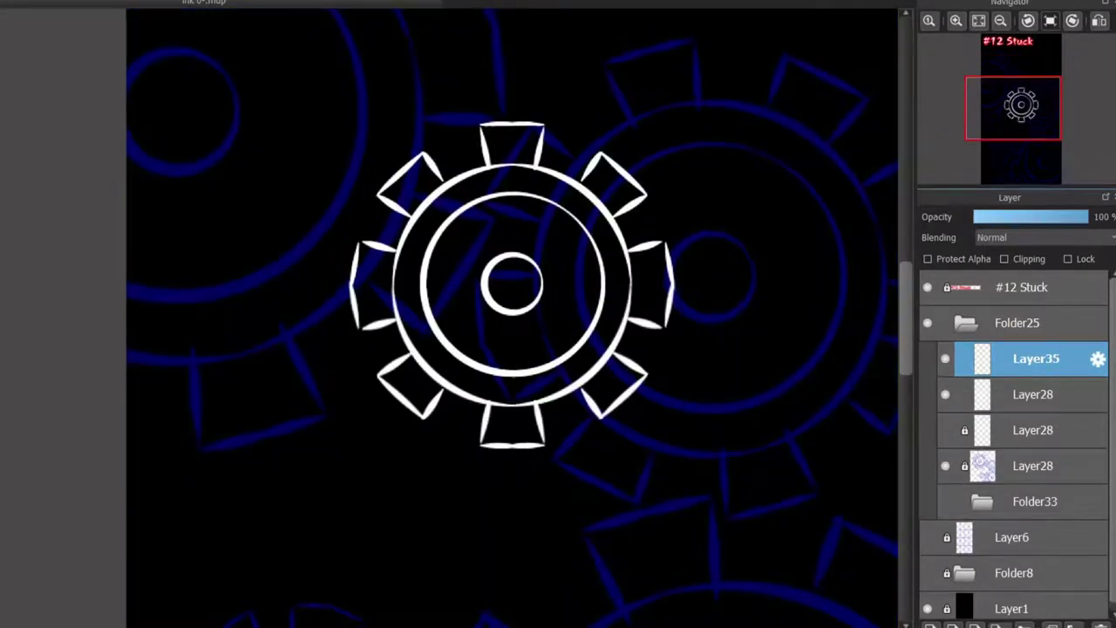
- Try to transform the pasted gear, and collapse the gear copies back into a single white gear layer
key(ctrl+t)
scroll(489, 314, right, 2)
key(Return)
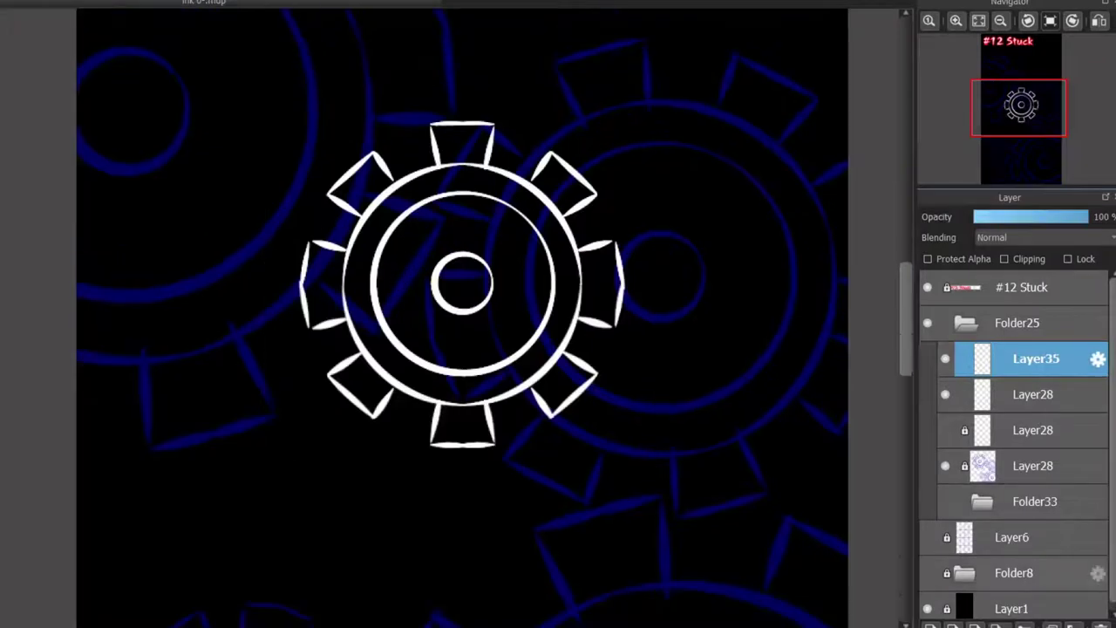
key(ctrl+e)
key(ctrl+e)
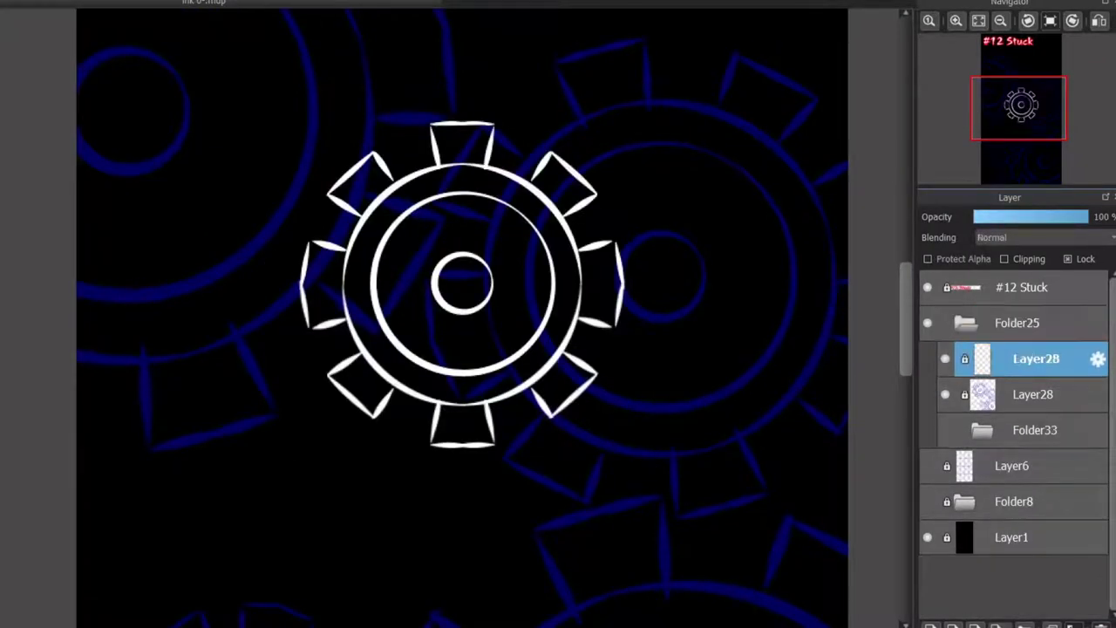
- Hide the blue gears, isolate the white gear on a new layer using a tight selection, and lock and hide the original
click(945, 394)
click(462, 331)
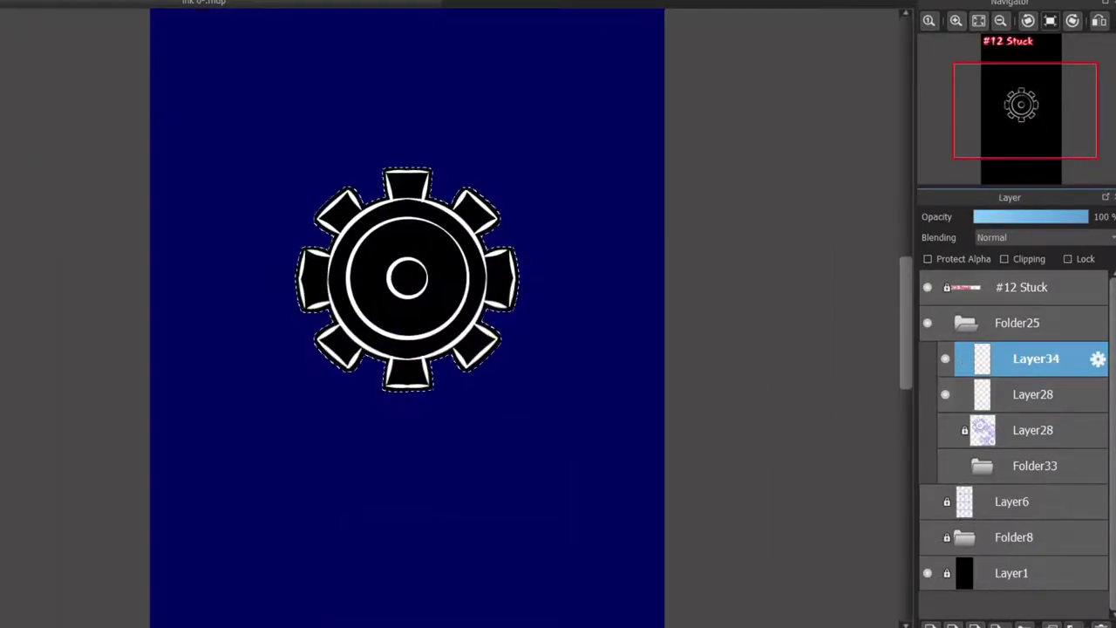
key(ctrl+d)
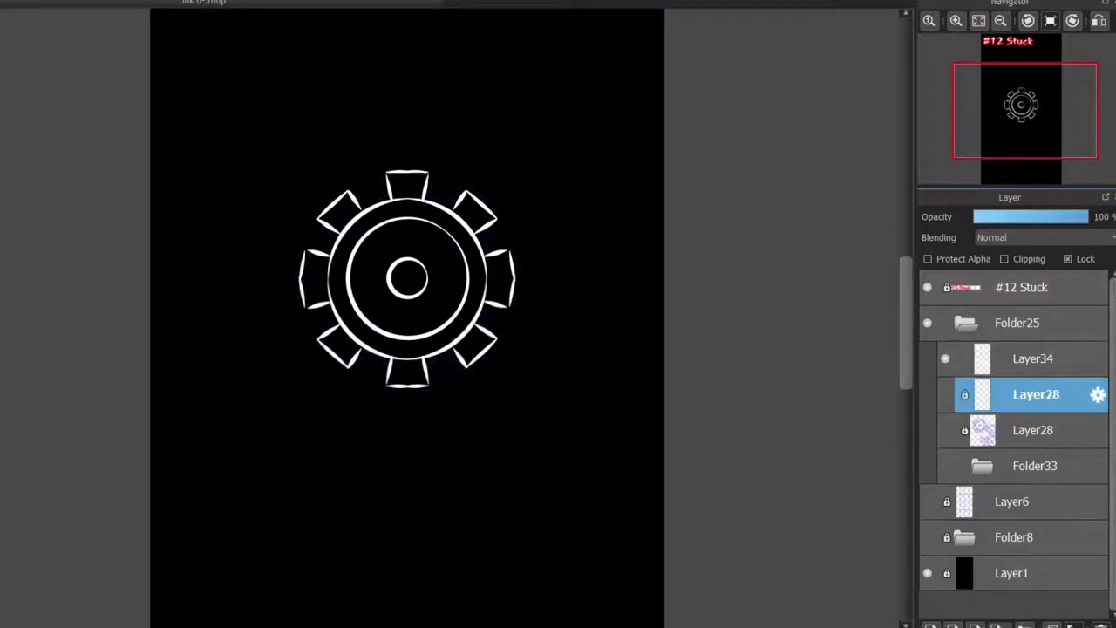
click(1036, 358)
key(ctrl+t)
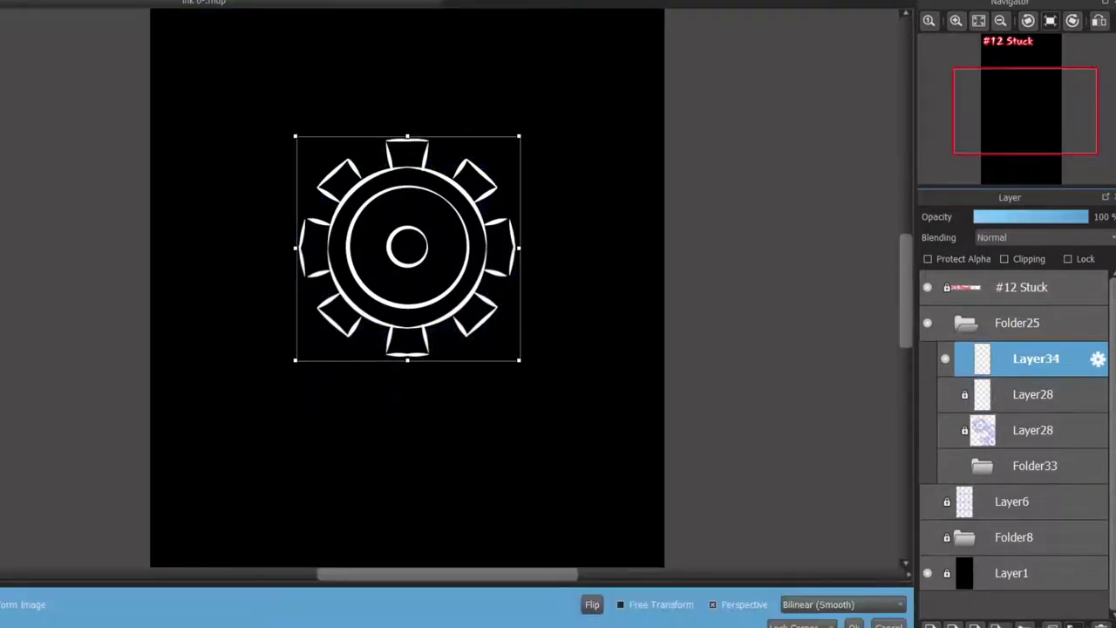
key(Return)
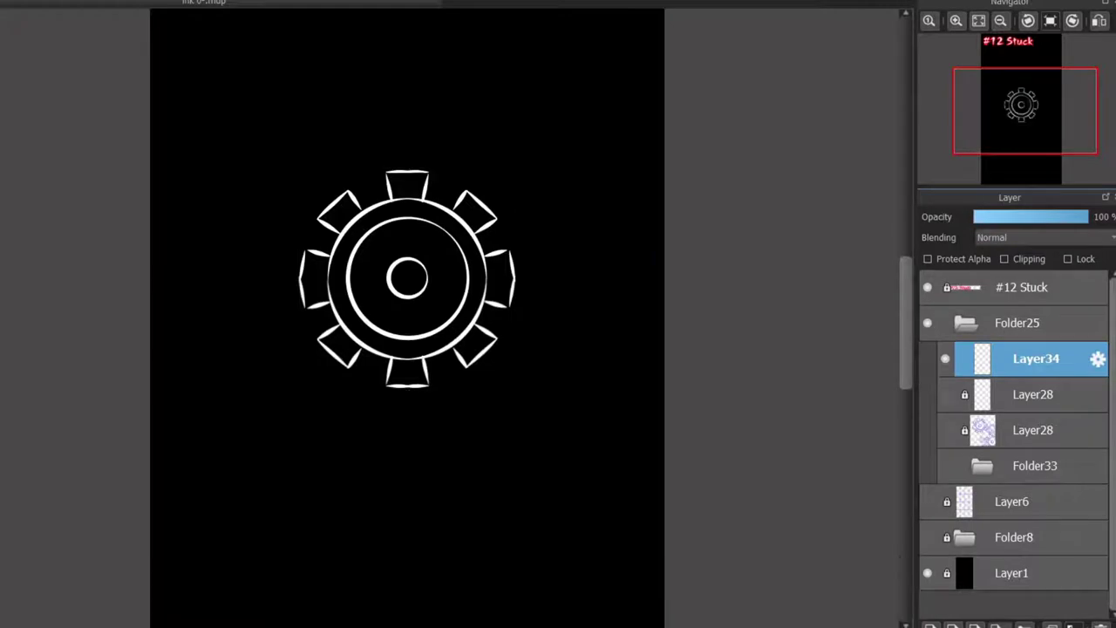
- Show the blue gears and duplicate the isolated white gear, enlarging, rotating and moving the copy onto the upper-left blue gear
click(945, 430)
key(ctrl+j)
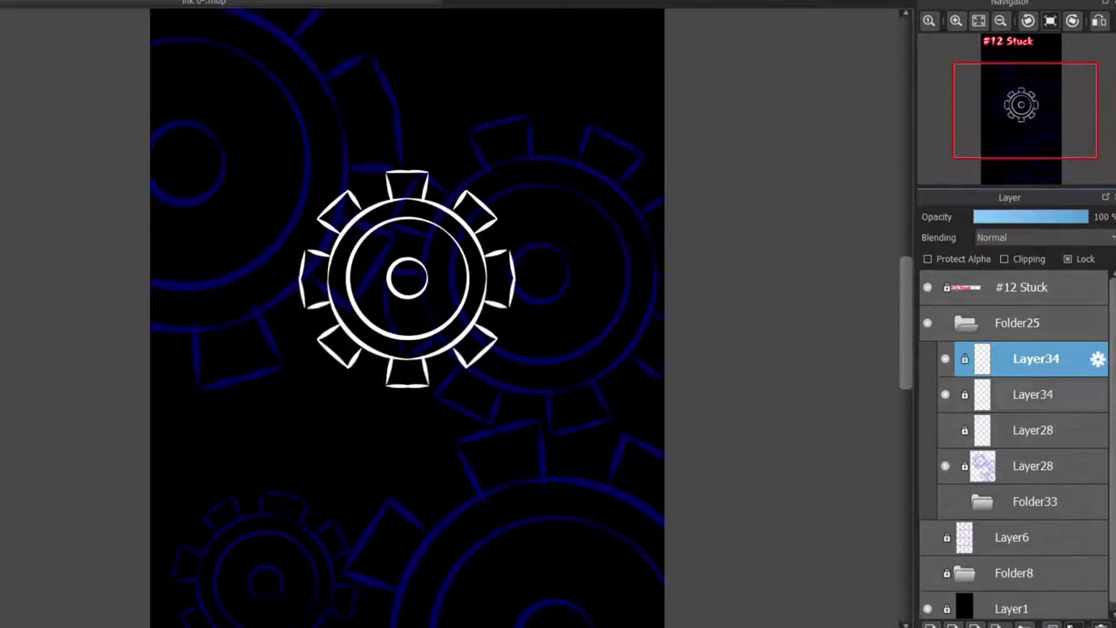
key(ctrl+t)
scroll(407, 314, up, 2)
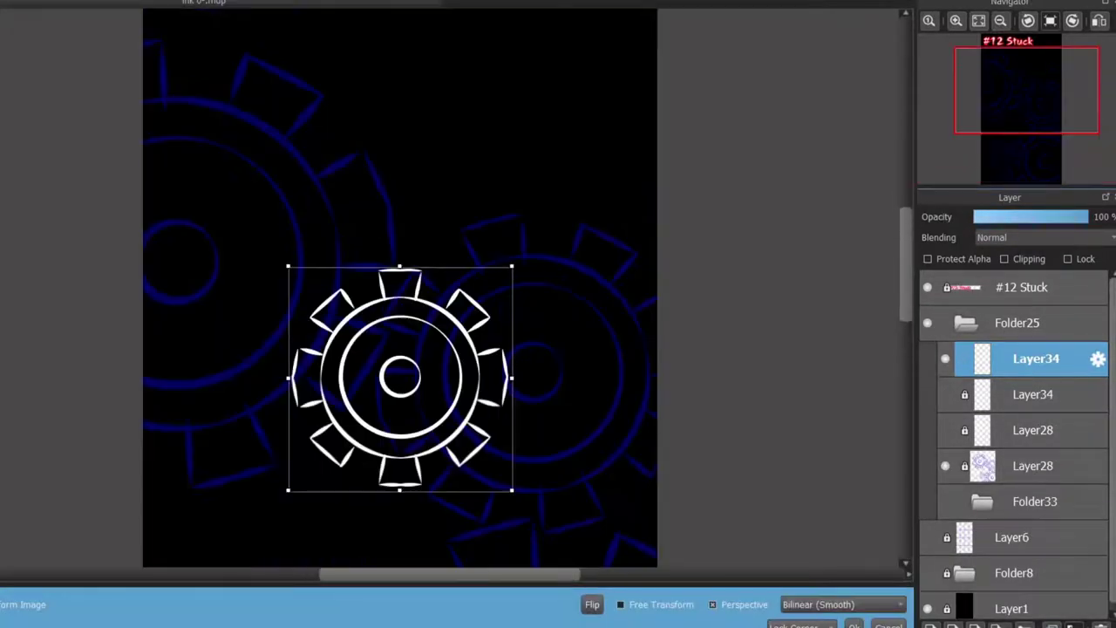
key(ctrl+minus)
drag(463, 287, 589, 337)
drag(445, 397, 262, 287)
drag(199, 145, 162, 101)
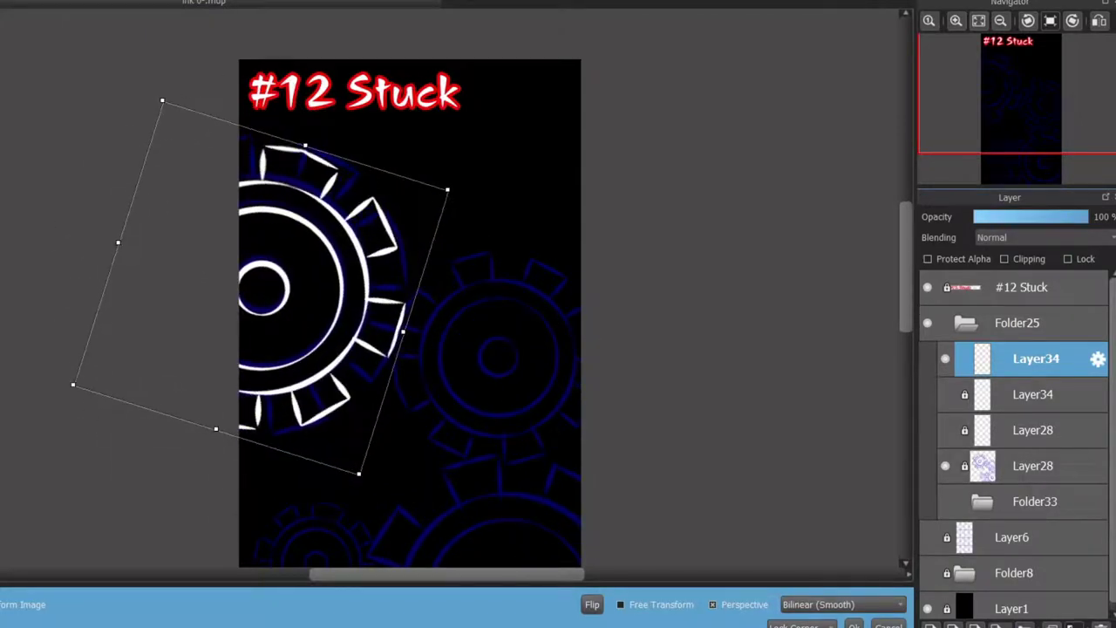
key(Return)
- Duplicate the original isolated white gear, show the copy, and move it toward the blue gear at the canvas's right edge
click(1036, 394)
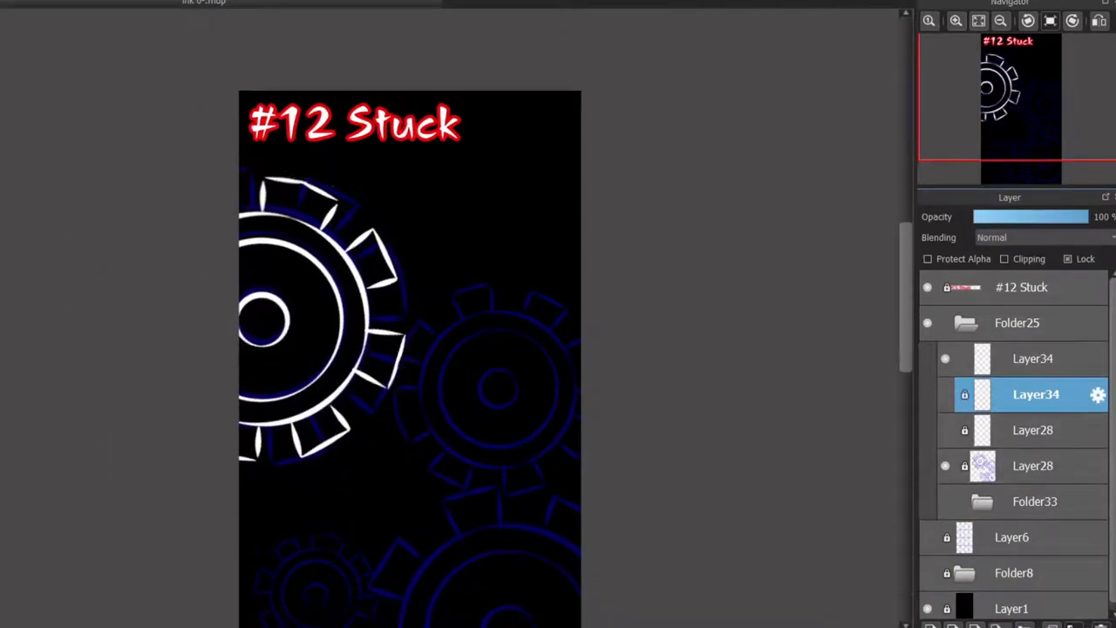
click(1053, 624)
click(945, 394)
key(ctrl+t)
drag(404, 361, 460, 402)
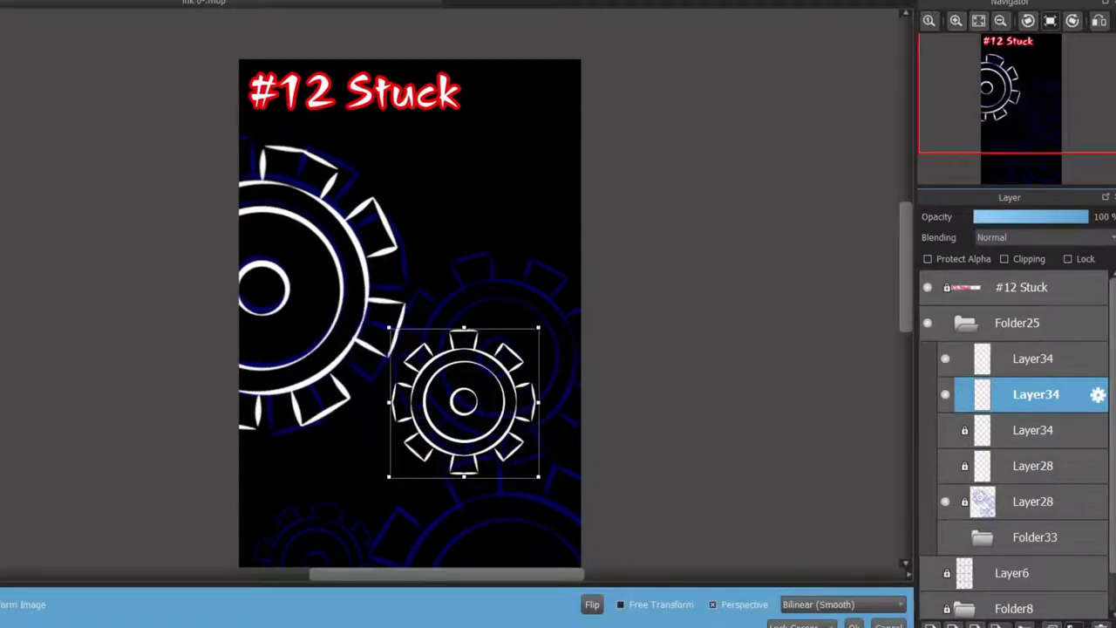
- Enlarge, rotate and position the gear copy so its teeth mesh with the large upper-left white gear, and apply the transform
drag(392, 341, 435, 161)
scroll(409, 314, down, 1)
scroll(409, 288, up, 2)
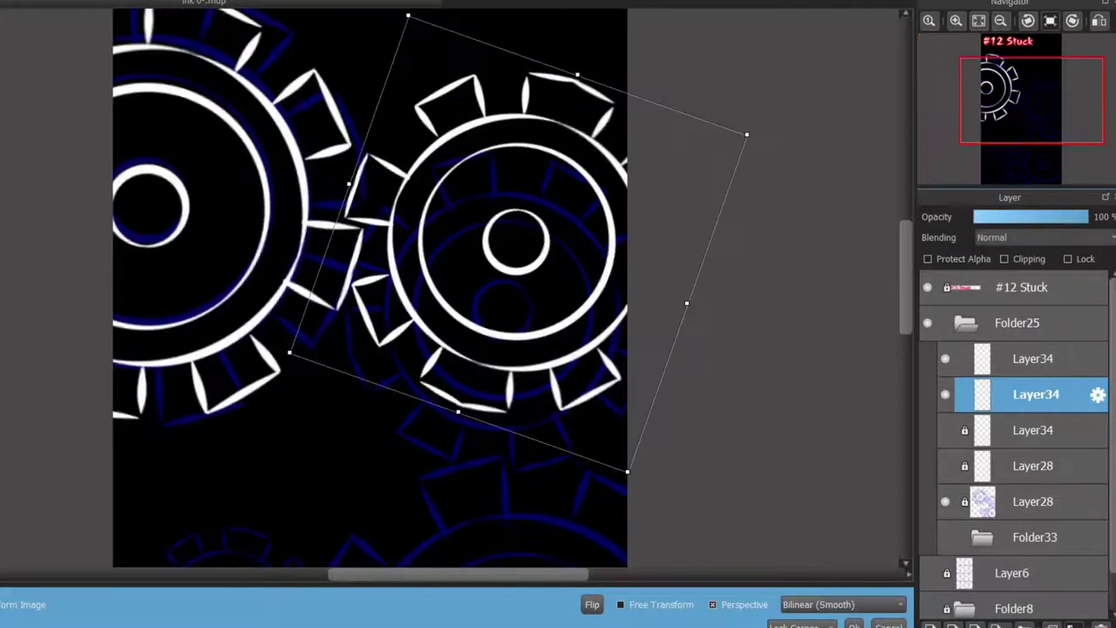
drag(742, 120, 721, 137)
scroll(370, 288, up, 3)
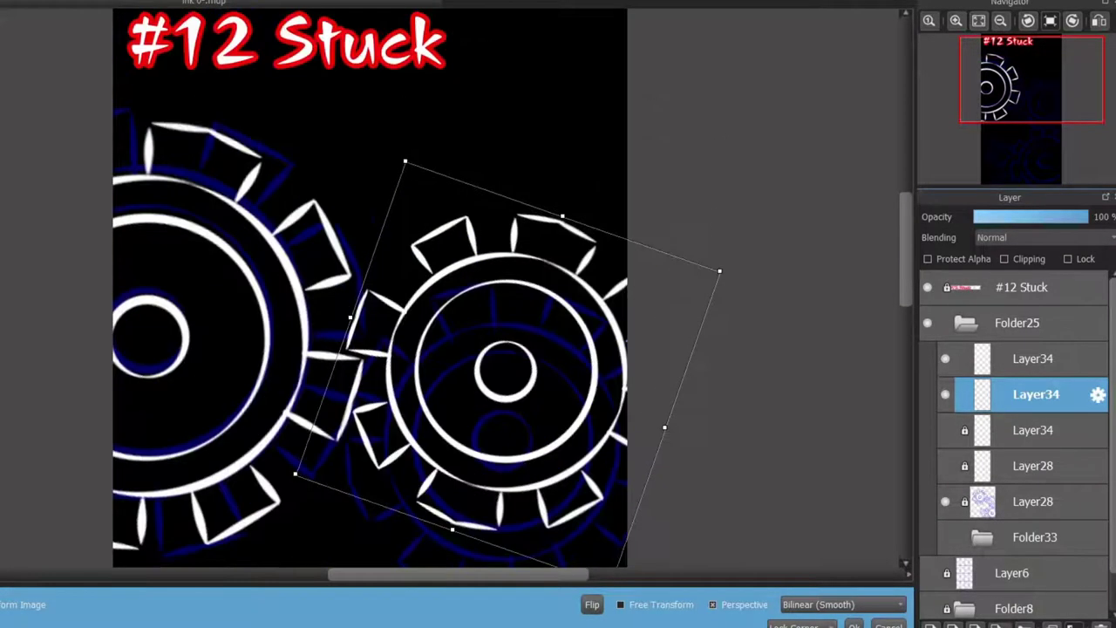
scroll(369, 288, down, 2)
scroll(370, 288, up, 1)
key(Return)
scroll(370, 287, down, 3)
scroll(370, 288, up, 3)
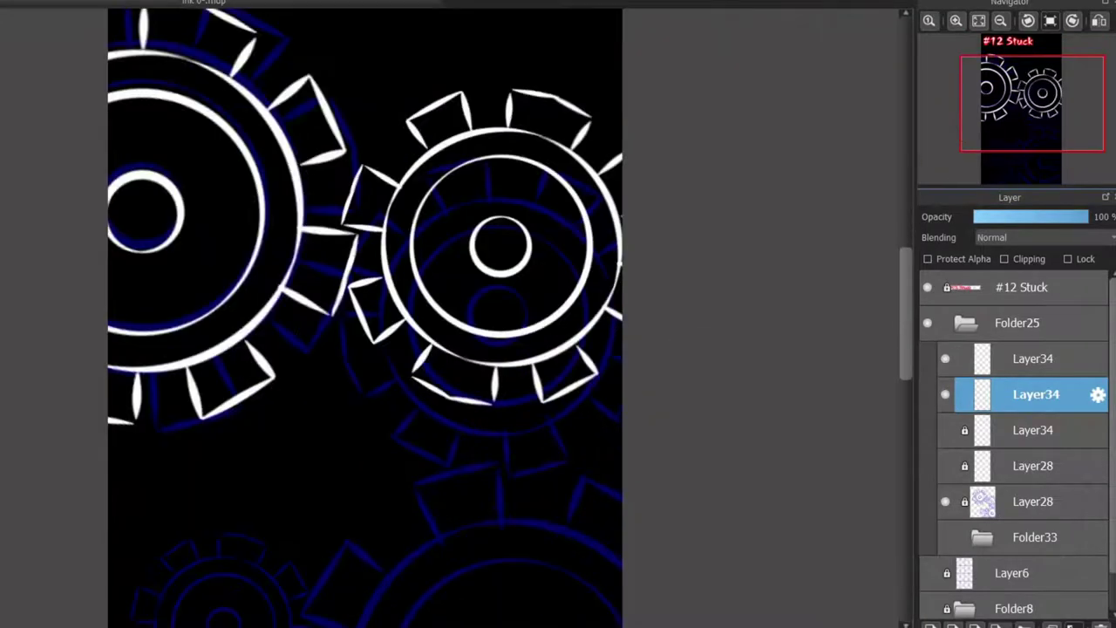
scroll(370, 288, up, 1)
scroll(369, 288, down, 1)
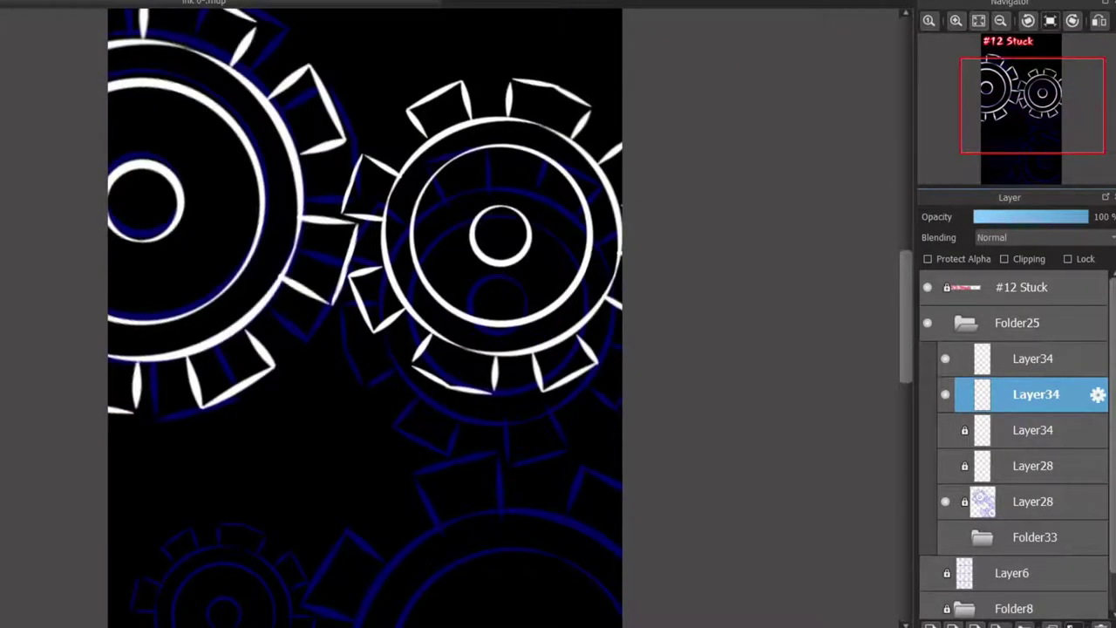
- Duplicate the original white gear, show the copy, and place it slightly rotated directly below the upper-right gear
click(1032, 430)
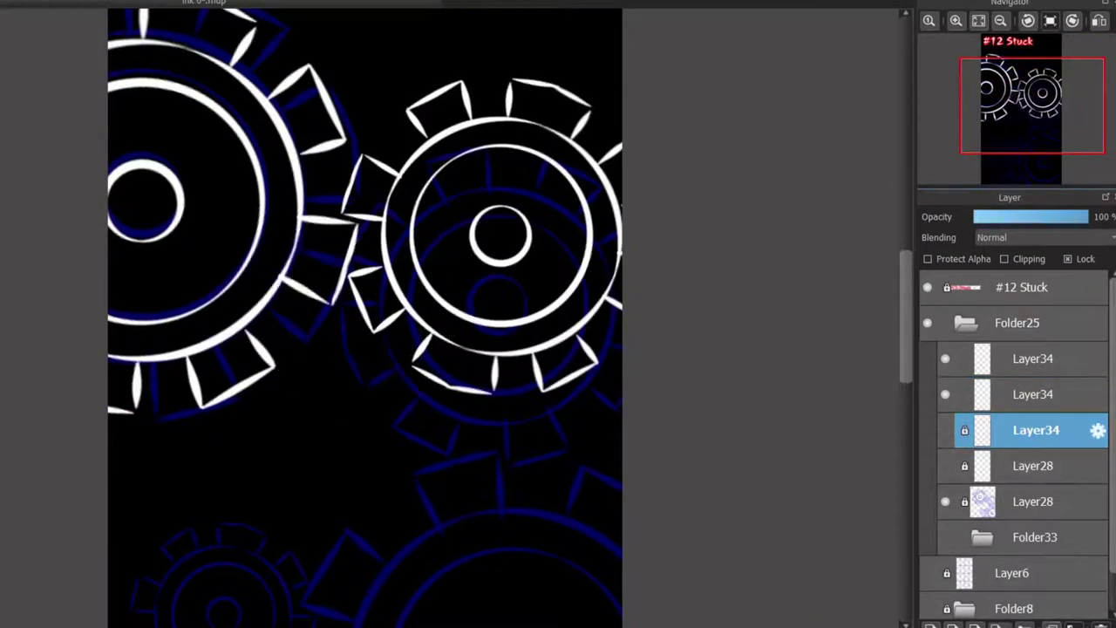
key(ctrl+d)
click(945, 430)
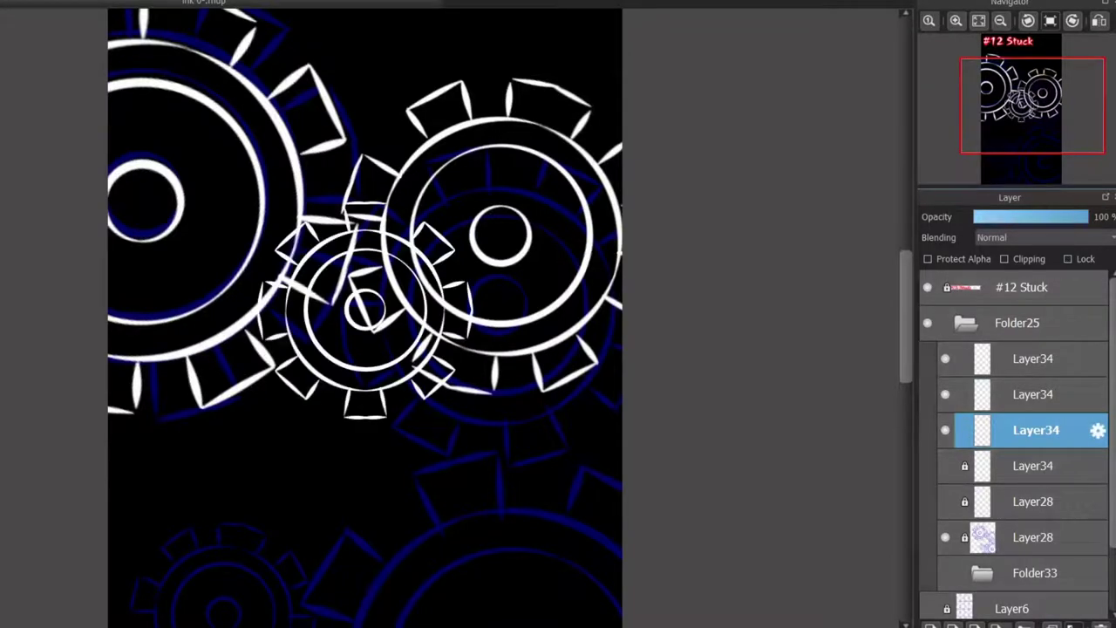
key(ctrl+t)
drag(443, 438, 514, 468)
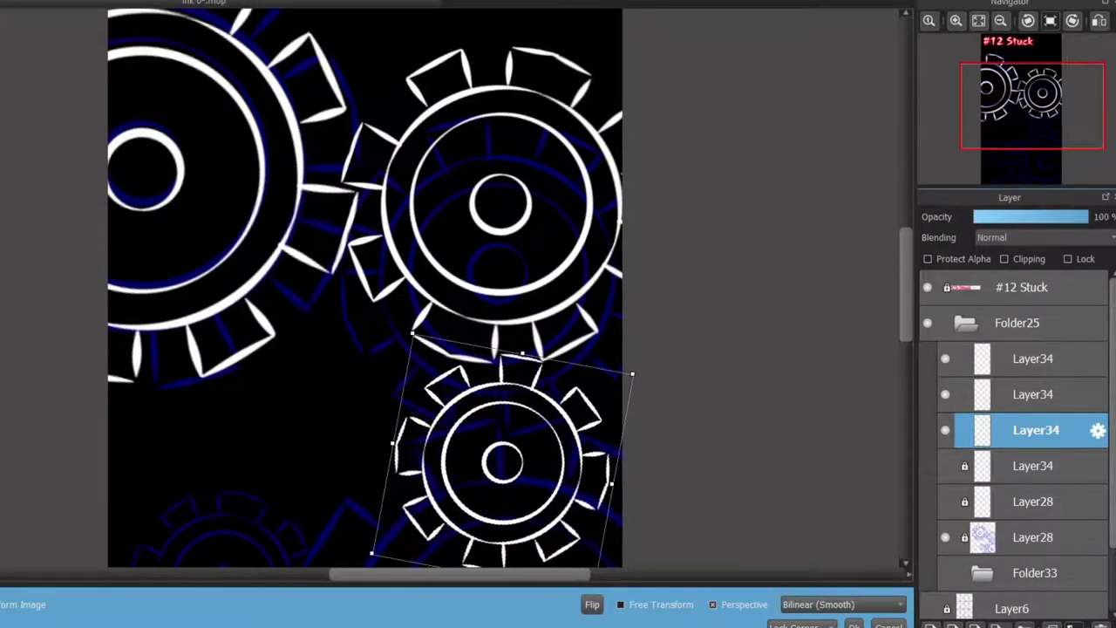
scroll(364, 288, down, 5)
key(Return)
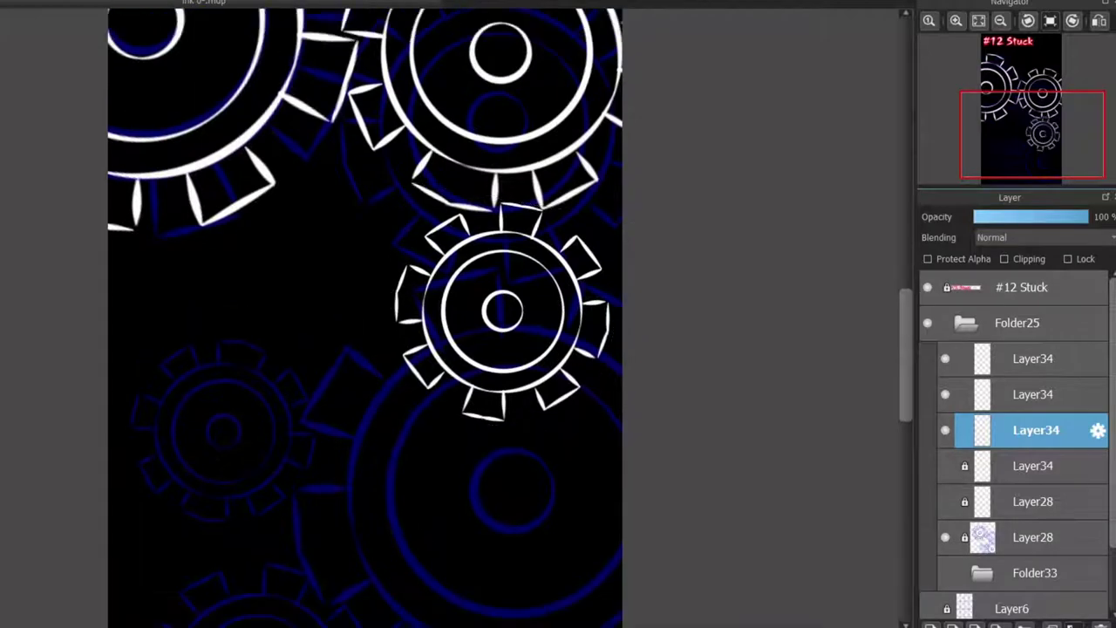
- Duplicate the original white gear again, then enlarge and rotate the copy into the canvas's lower-right corner, meshing with the gear above
click(1036, 466)
key(ctrl+d)
click(945, 465)
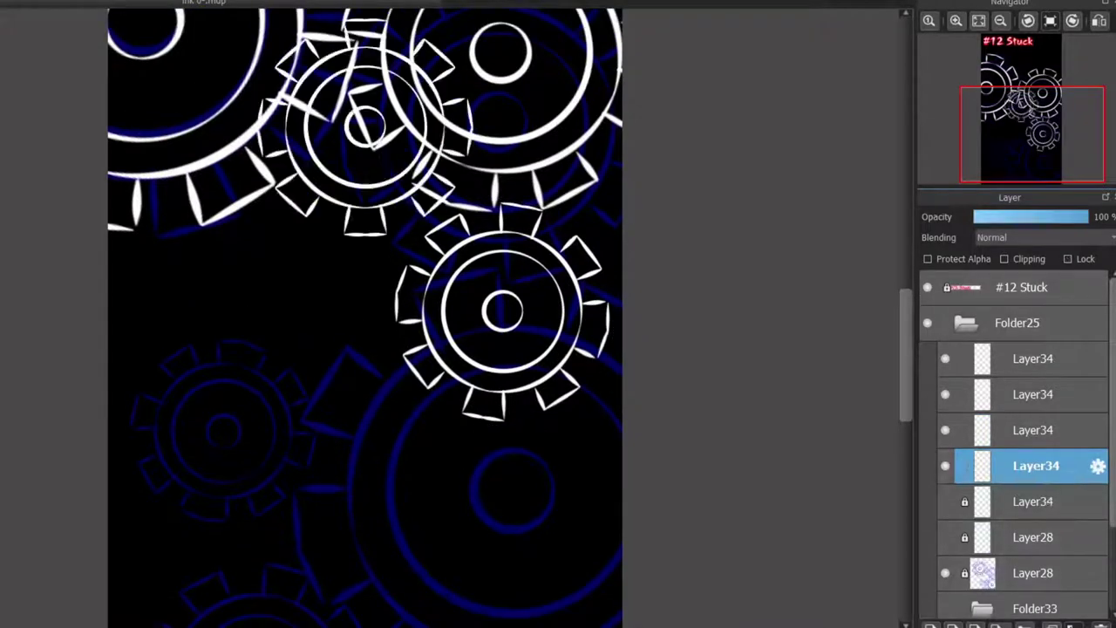
key(ctrl+t)
drag(362, 117, 296, 349)
drag(418, 462, 348, 558)
drag(287, 535, 523, 624)
scroll(366, 349, down, 3)
drag(750, 558, 772, 536)
drag(539, 336, 517, 338)
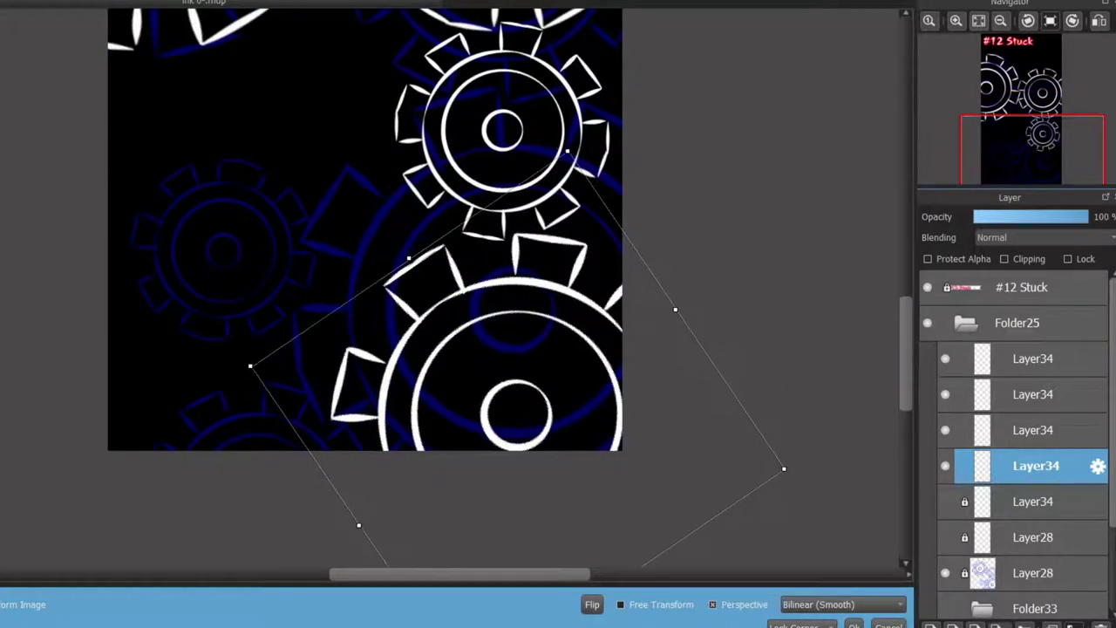
key(Return)
scroll(366, 314, up, 4)
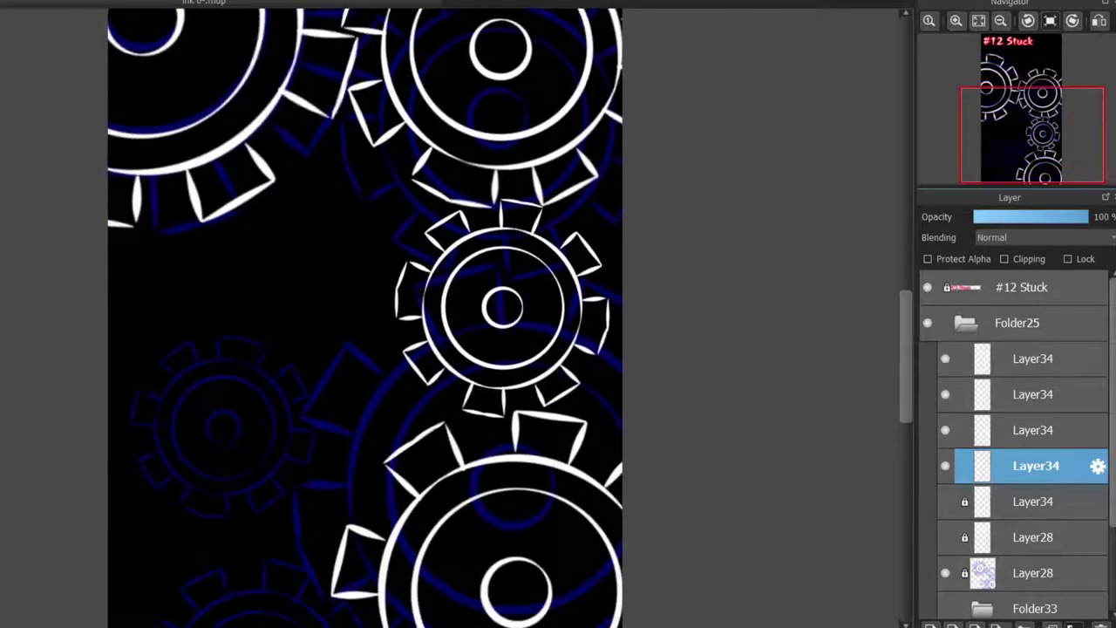
- Duplicate the original white gear and place the slightly rotated copy at the canvas's left edge beneath the large upper-left gear
key(ctrl+z)
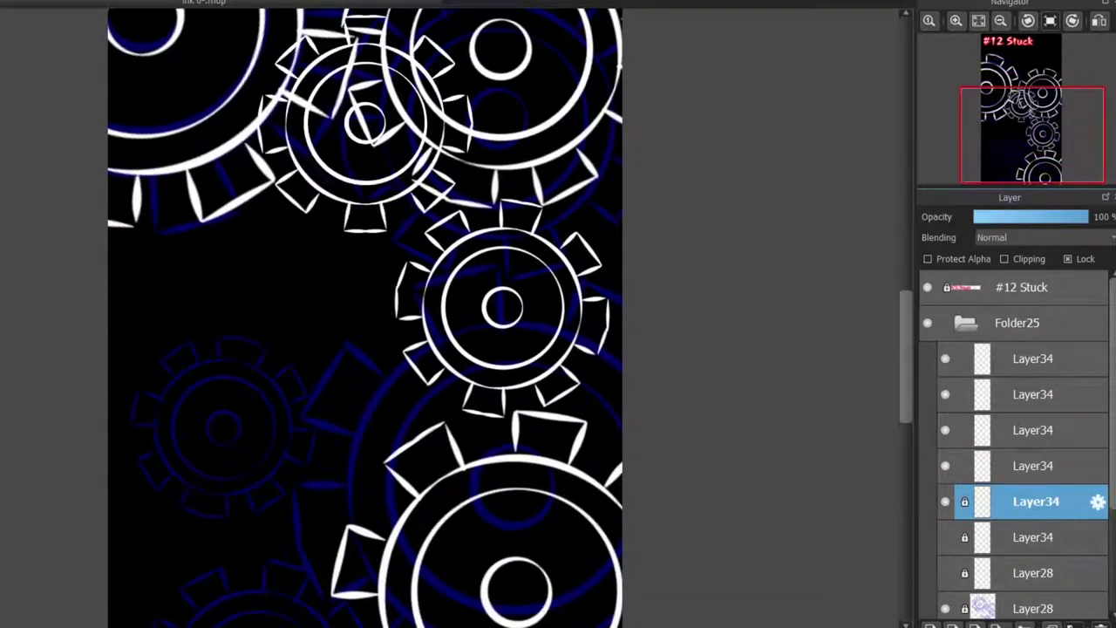
key(ctrl+t)
scroll(366, 313, down, 1)
drag(366, 94, 162, 289)
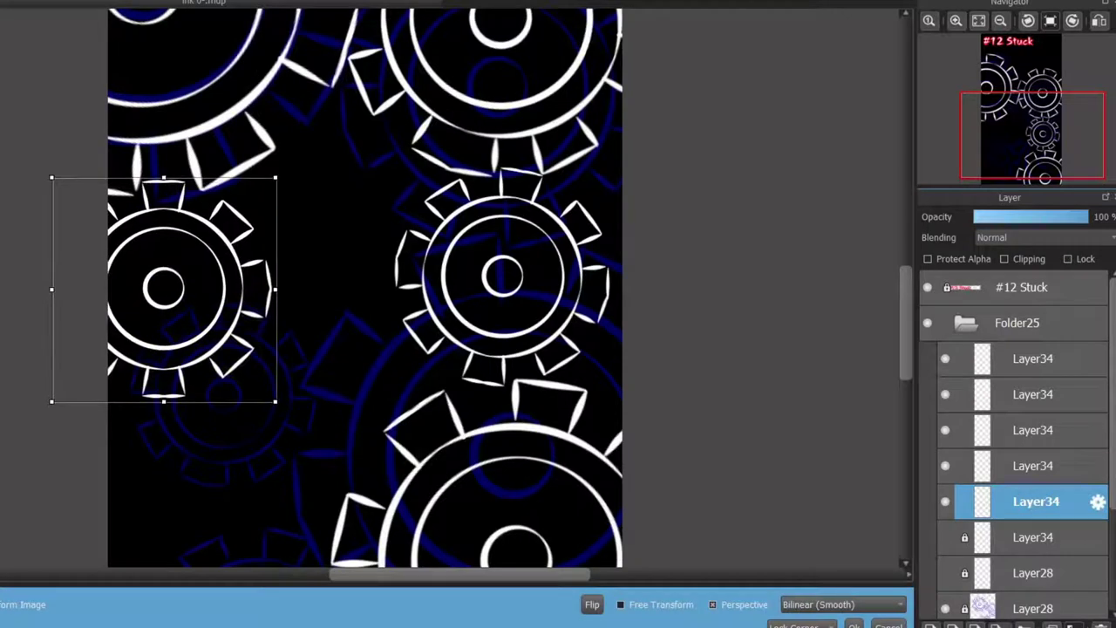
scroll(366, 314, down, 2)
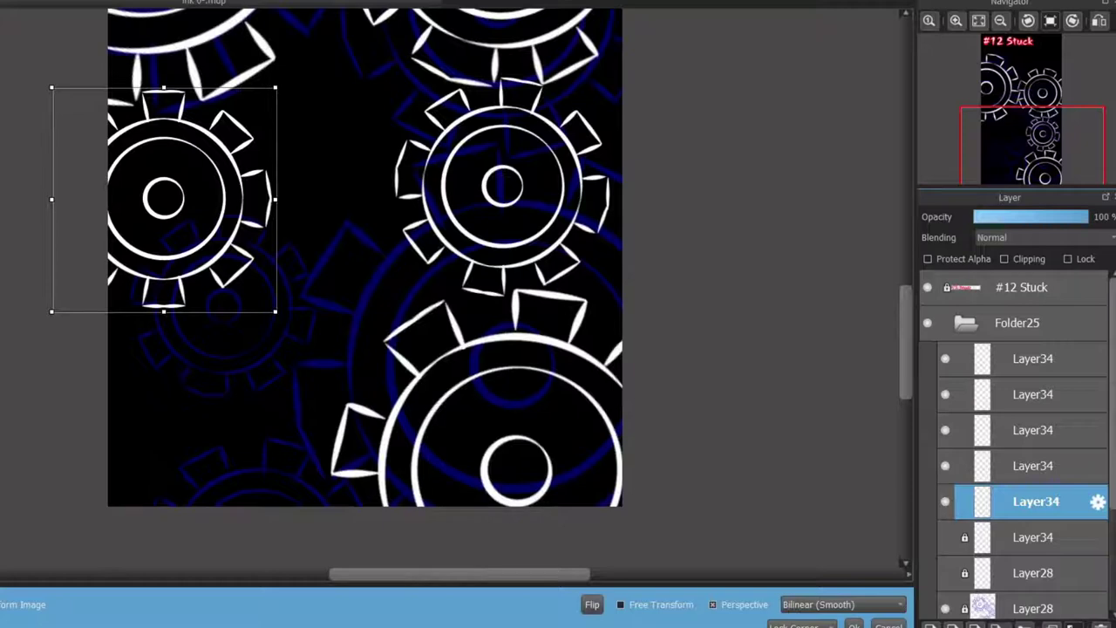
drag(293, 319, 307, 305)
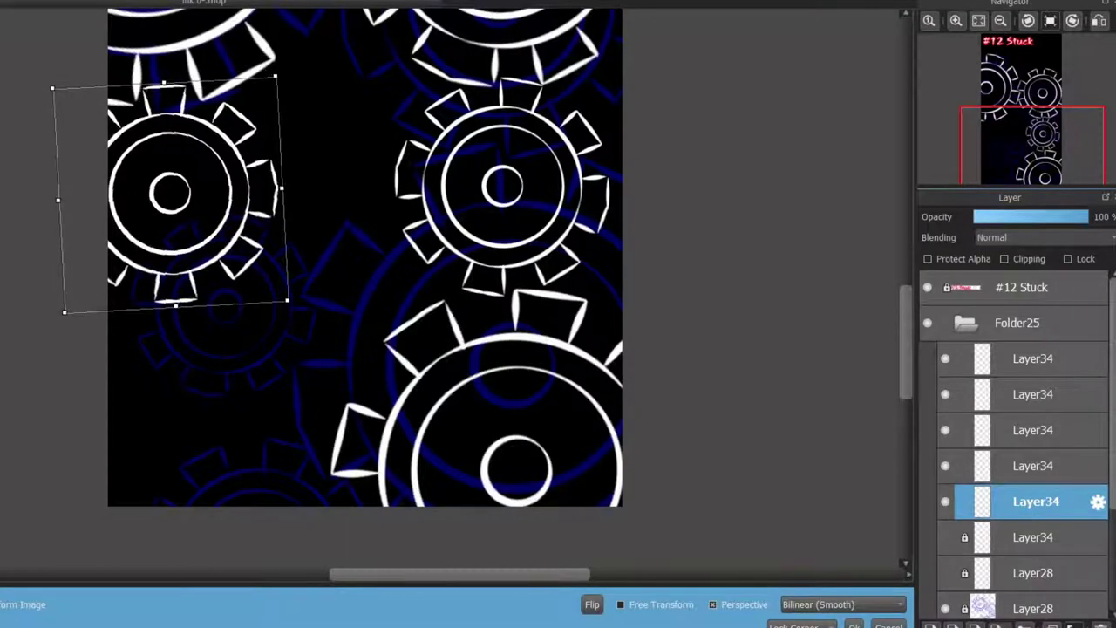
key(Return)
scroll(365, 314, up, 2)
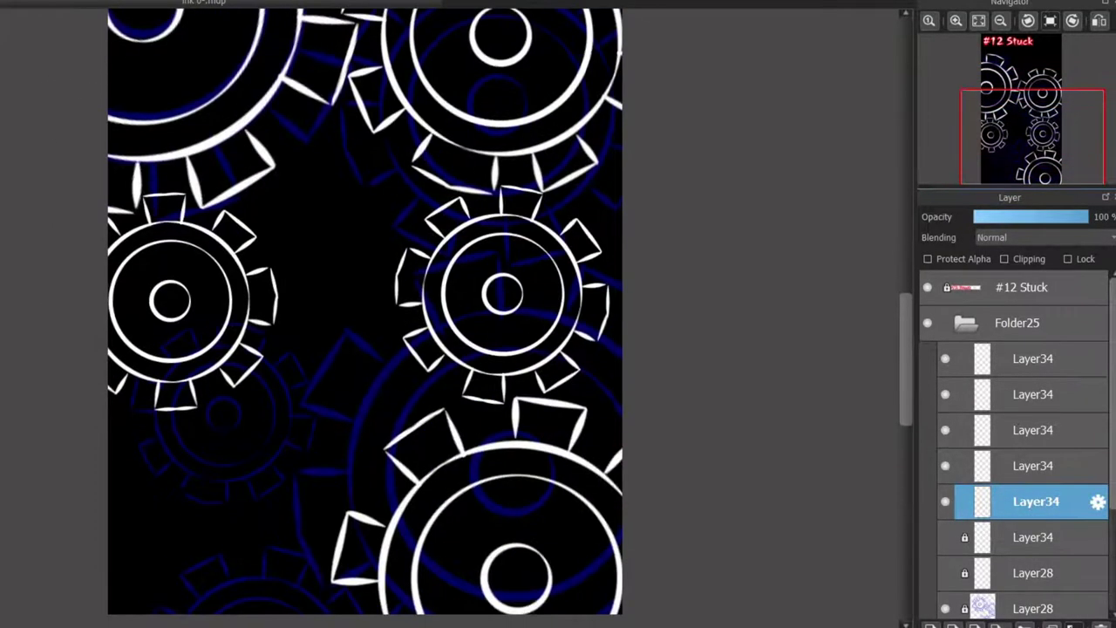
- Merge the five placed white gear copies into a single layer
scroll(364, 312, down, 1)
click(1036, 359)
key(ctrl+e)
key(ctrl+e)
key(ctrl+e)
key(ctrl+e)
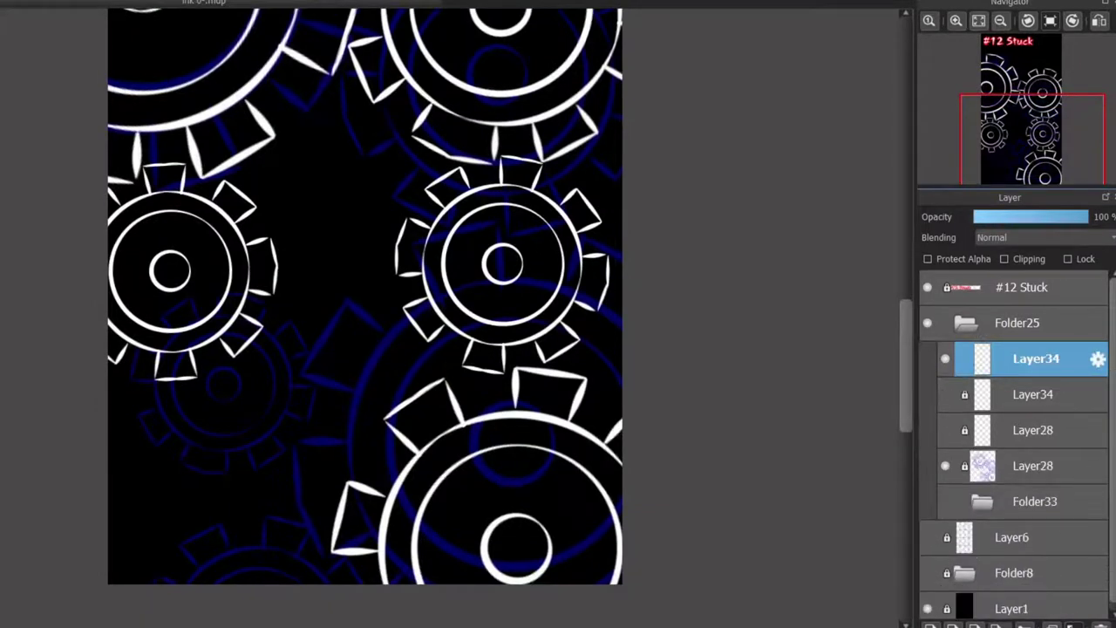
- Duplicate the original white gear and shrink the copy in the gap between the two middle gears
click(1036, 429)
key(ctrl+v)
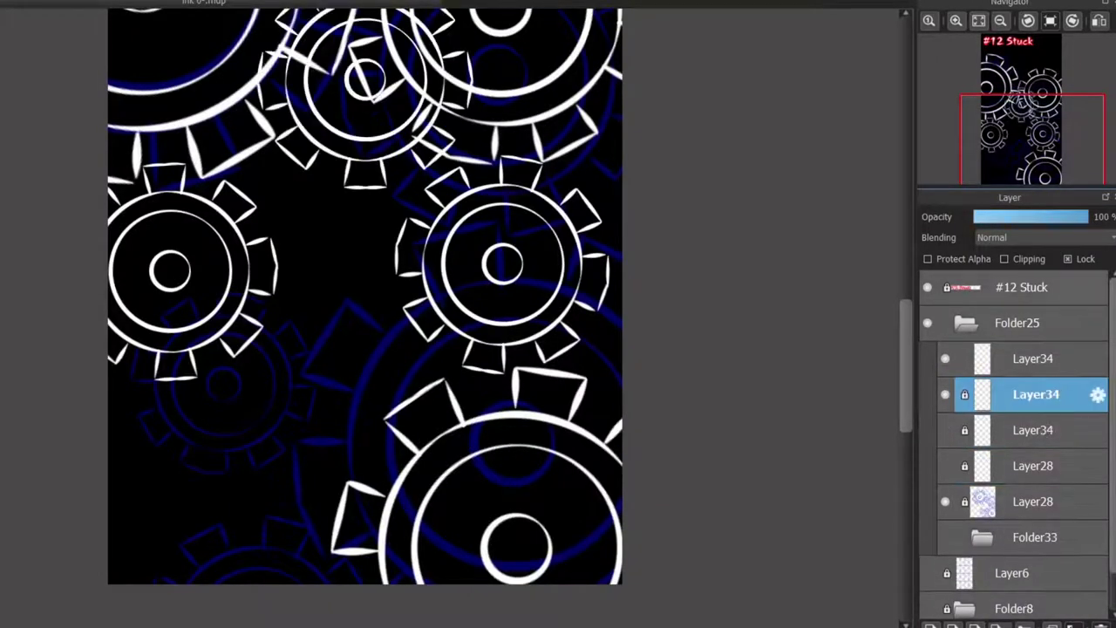
scroll(365, 296, down, 1)
key(ctrl+t)
drag(366, 48, 349, 224)
drag(480, 338, 375, 250)
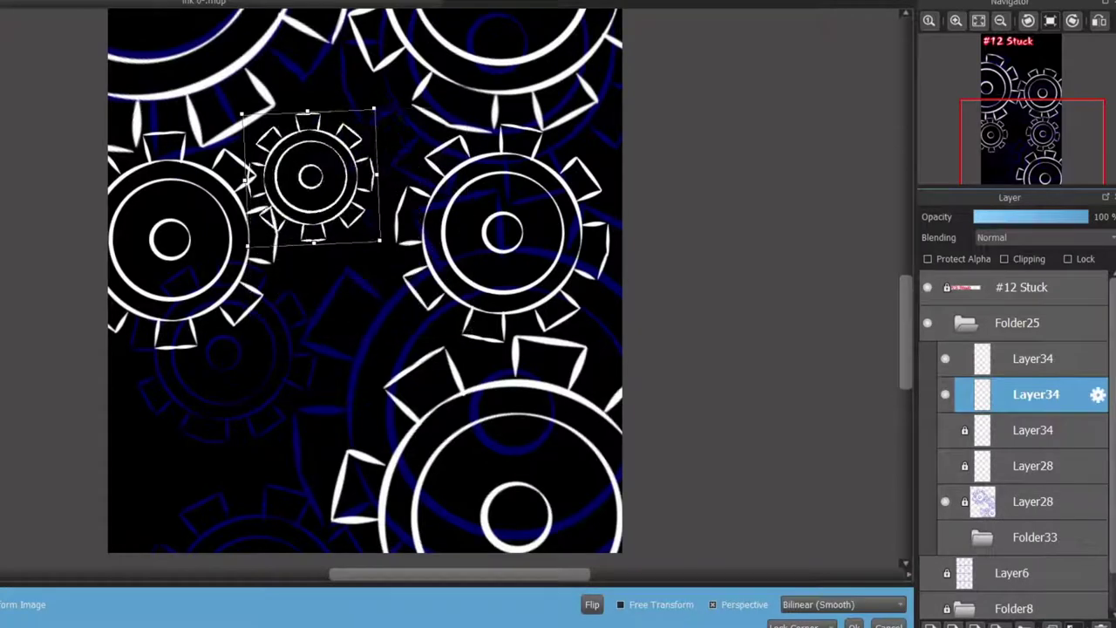
- Resize, rotate and reposition the small gear so it meshes with both middle gears, and apply the transform
drag(312, 180, 362, 143)
scroll(386, 100, up, 2)
drag(440, 214, 455, 190)
drag(354, 161, 331, 361)
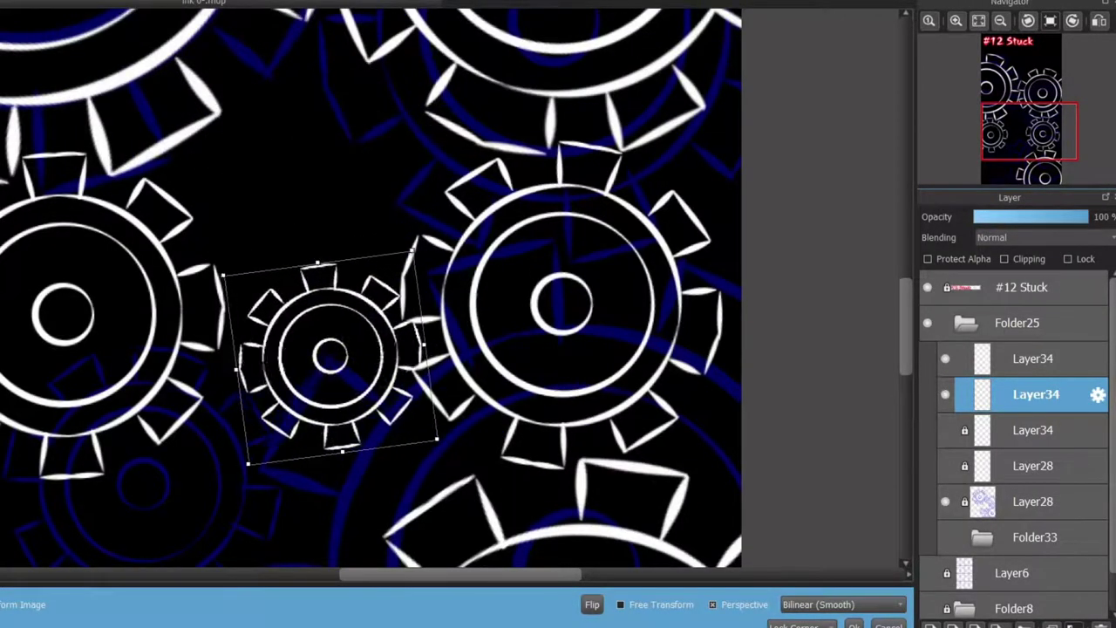
drag(445, 410, 409, 462)
drag(357, 295, 359, 293)
scroll(370, 288, up, 2)
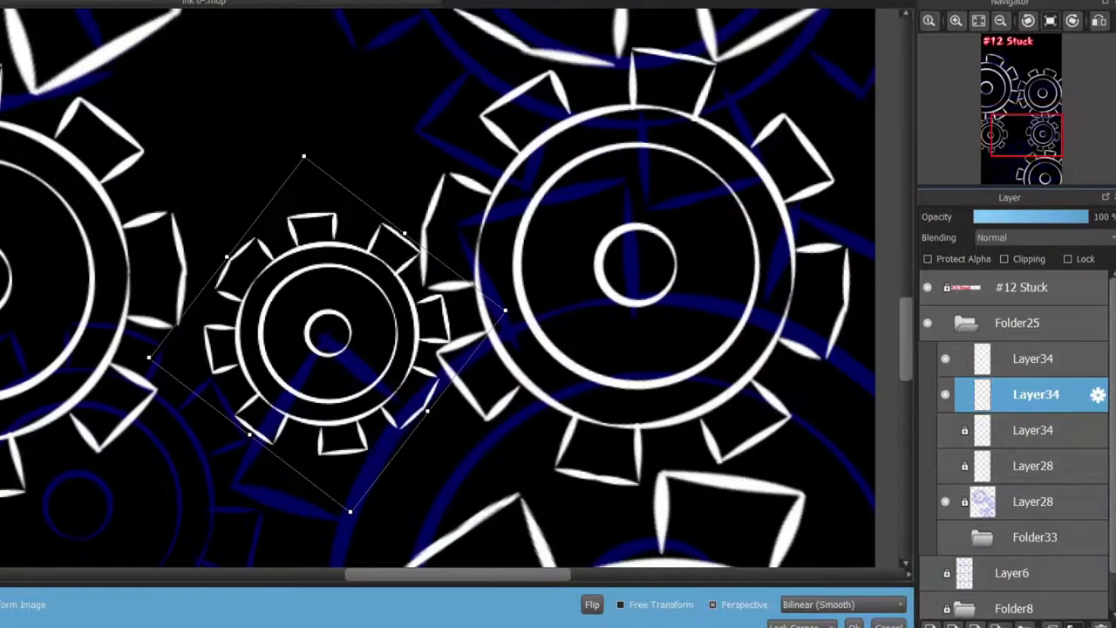
scroll(371, 287, down, 2)
drag(347, 488, 275, 556)
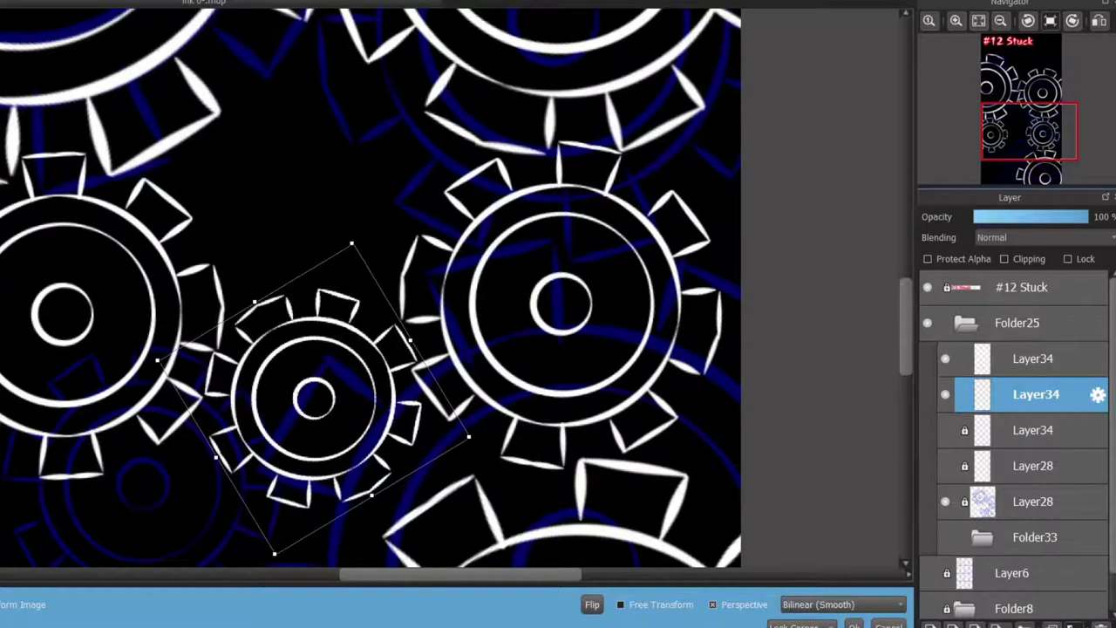
drag(275, 556, 178, 484)
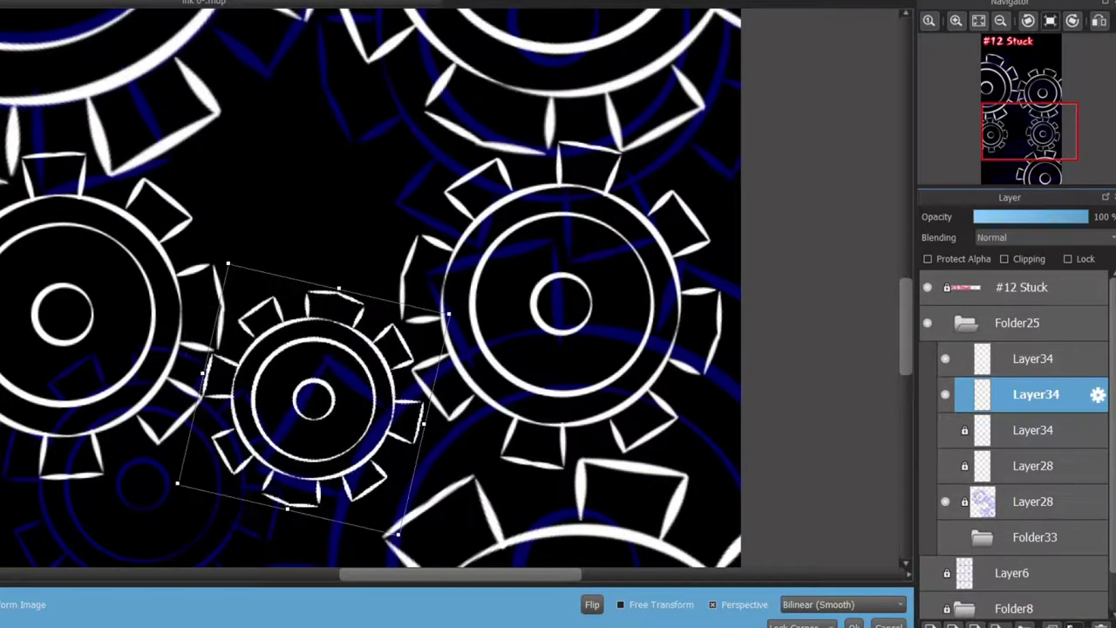
key(Return)
key(ctrl+minus)
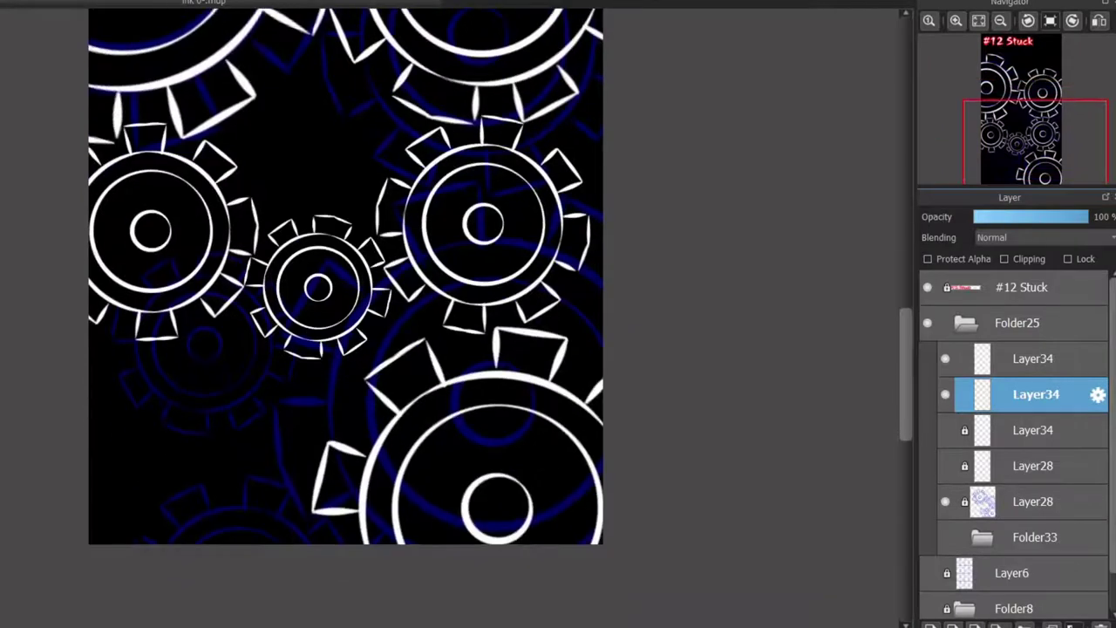
- Merge the small gear into the combined gear layer and hide the blue gear layout
key(ctrl+minus)
key(Delete)
key(ctrl+plus)
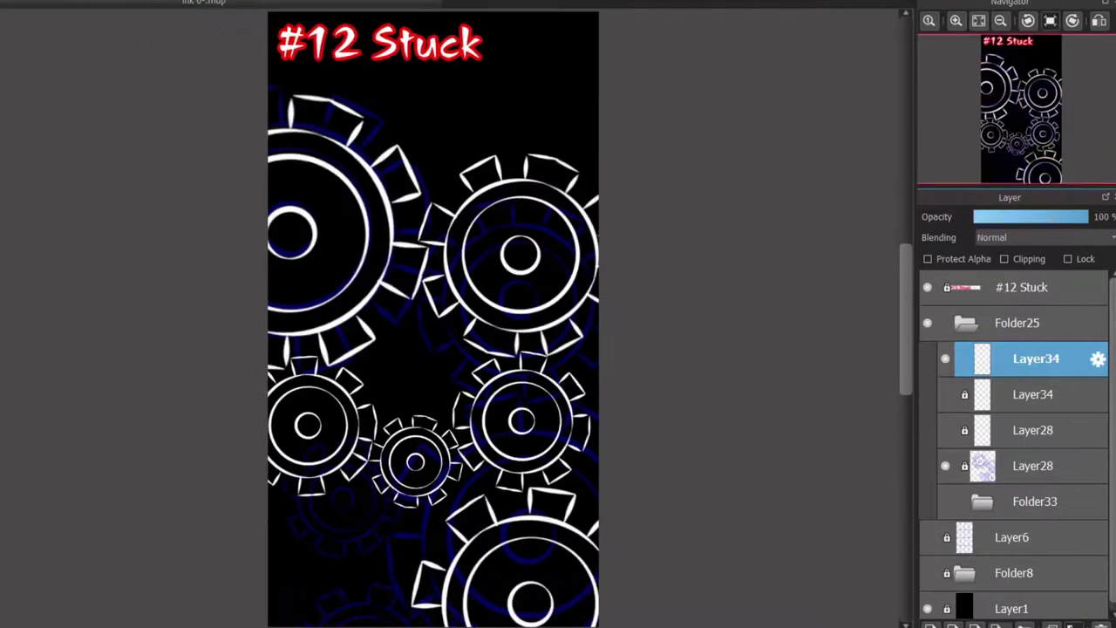
scroll(433, 314, down, 3)
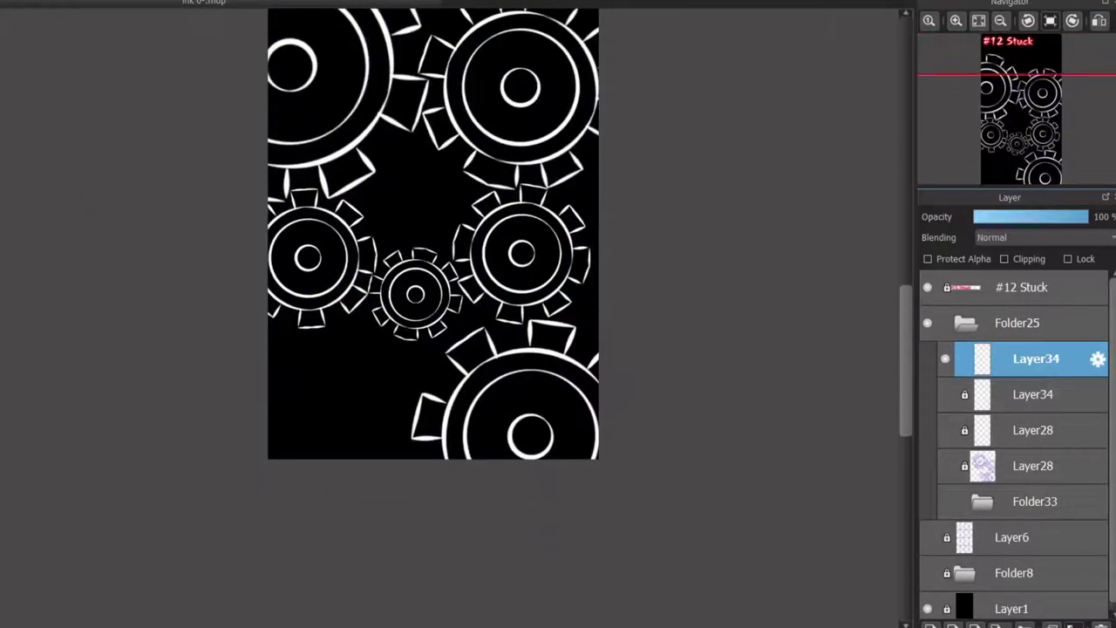
- Lock the gear layer, add a new layer above it, and draw a dome with a slanted two-line stem in the lower-left corner
key(ctrl+shift+n)
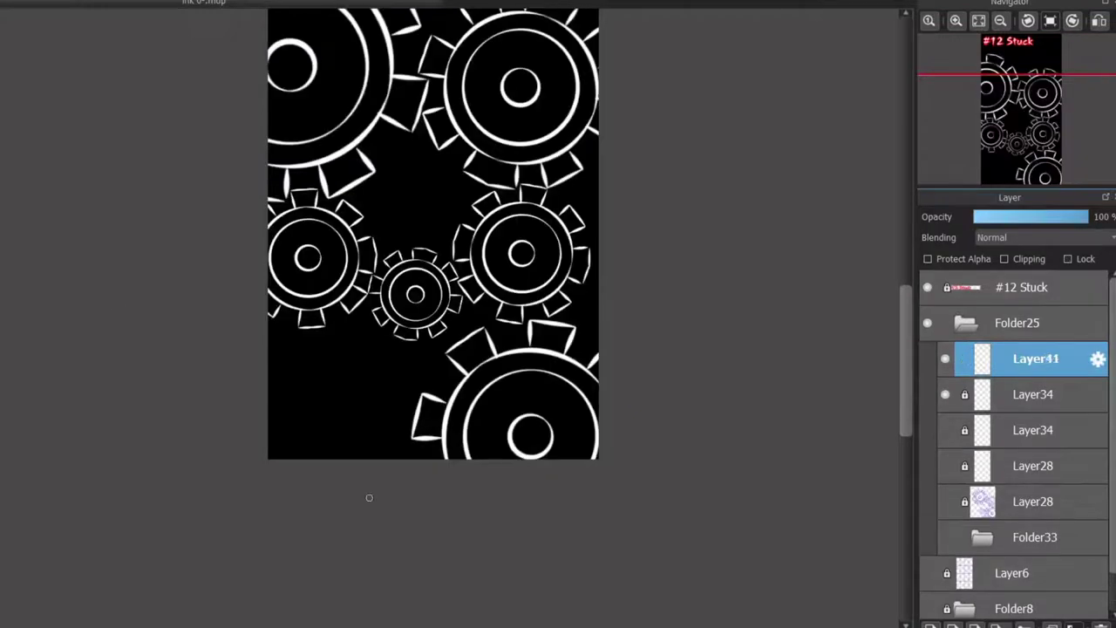
key(ctrl+plus)
key(ctrl+plus)
mouse_move(114, 475)
mouse_down()
mouse_move(96, 508)
mouse_move(224, 468)
mouse_up()
drag(276, 424, 399, 331)
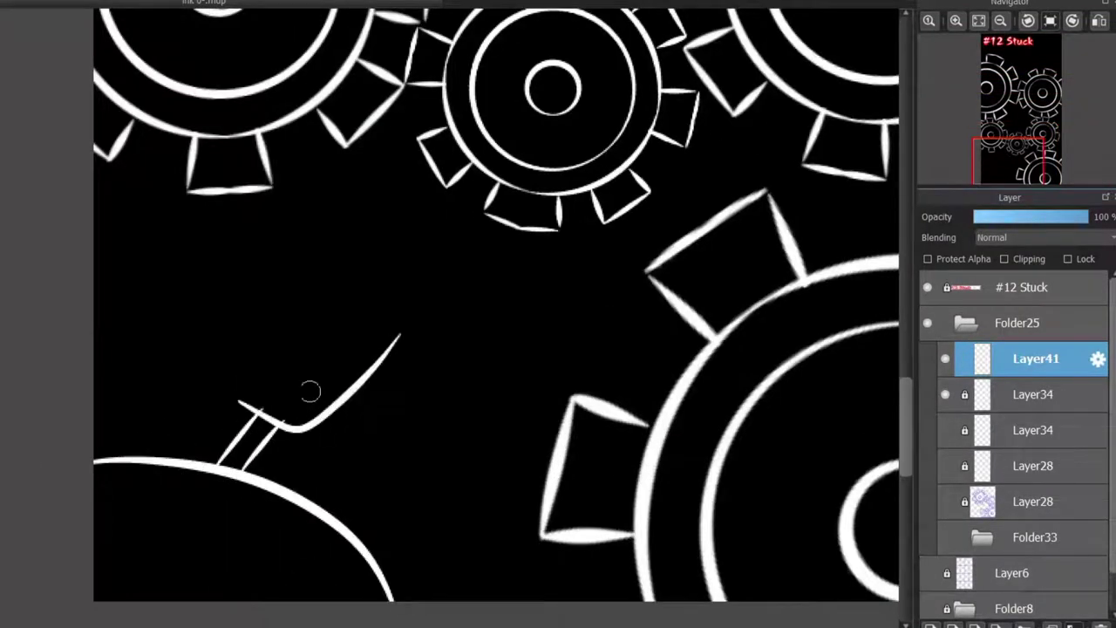
- Draw a large rounded handle with two curved cross bands at the end of the dome's stem
key(ctrl+z)
mouse_move(253, 397)
mouse_down()
mouse_move(417, 297)
mouse_move(391, 306)
mouse_move(350, 265)
mouse_up()
key(ctrl+z)
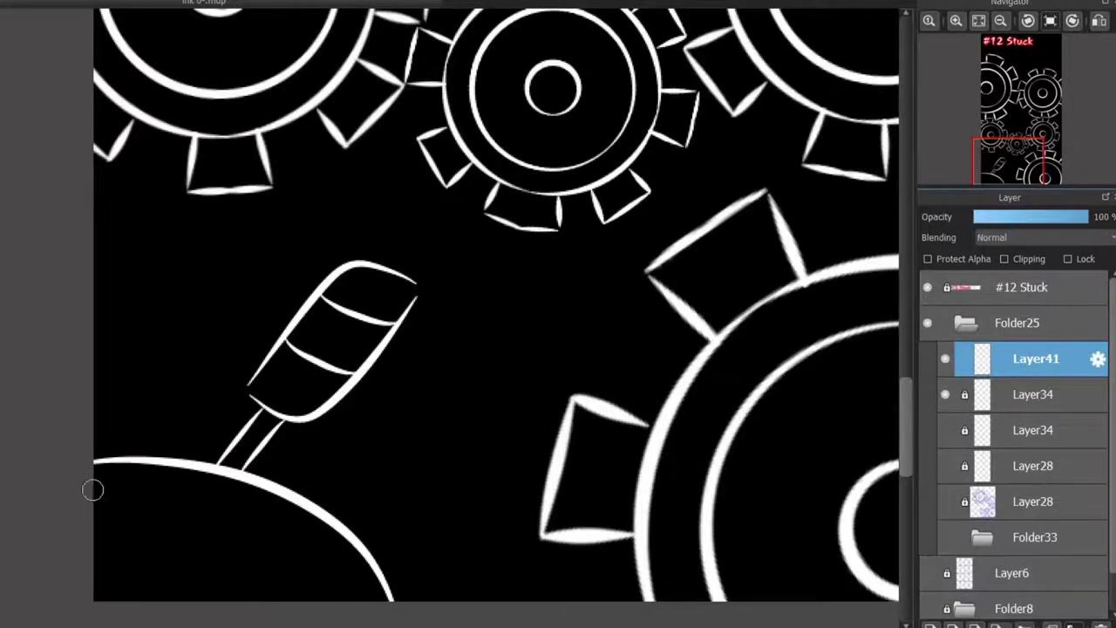
- Try inner contour lines and small round rivets along the inside of the dome, undoing the strokes
mouse_move(95, 515)
mouse_down()
mouse_move(150, 476)
mouse_move(227, 567)
mouse_up()
key(ctrl+z)
drag(96, 488, 340, 600)
key(ctrl+z)
key(ctrl+z)
drag(116, 488, 96, 486)
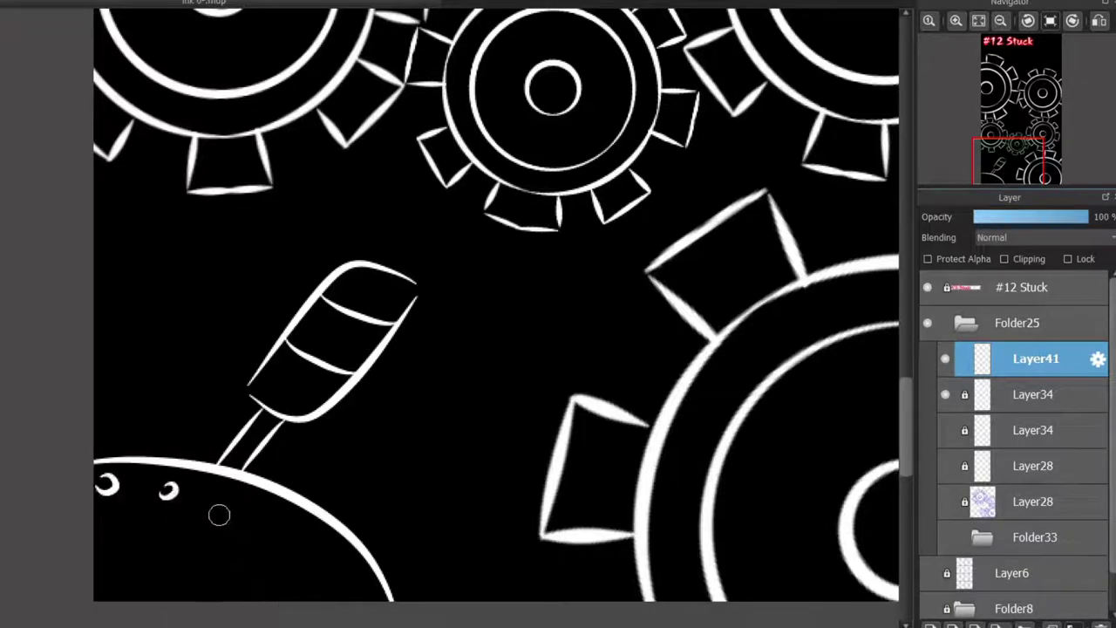
key(ctrl+z)
- Redraw the handle on the stem smaller, with three curved cross bands, keeping the dome drawing's layer active
mouse_move(302, 424)
mouse_down()
mouse_move(374, 332)
mouse_move(272, 392)
mouse_up()
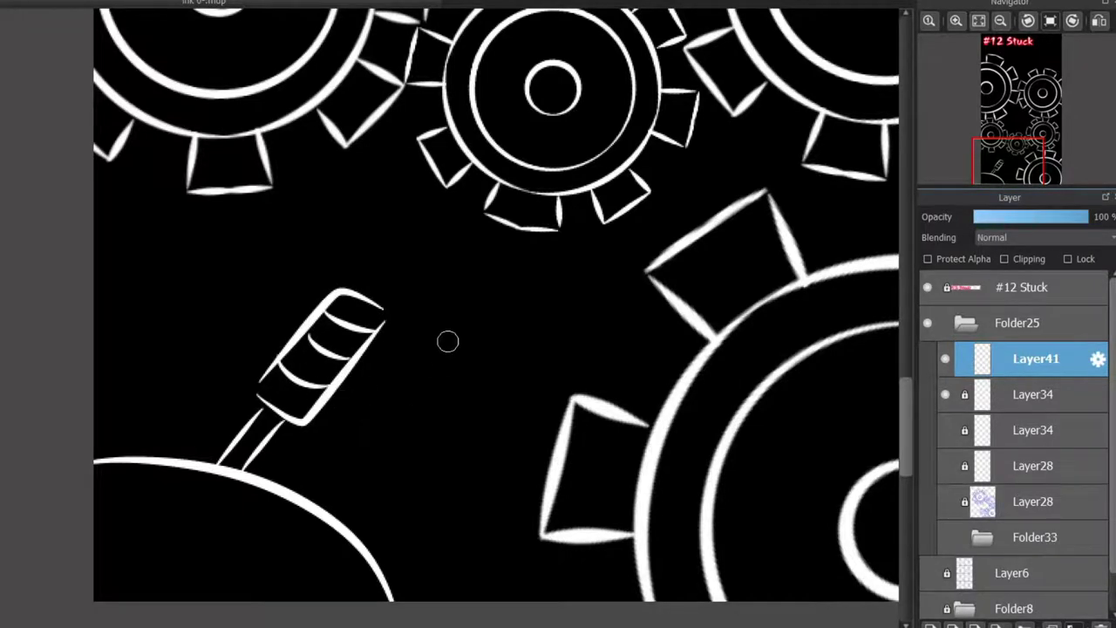
scroll(448, 341, down, 2)
click(1035, 394)
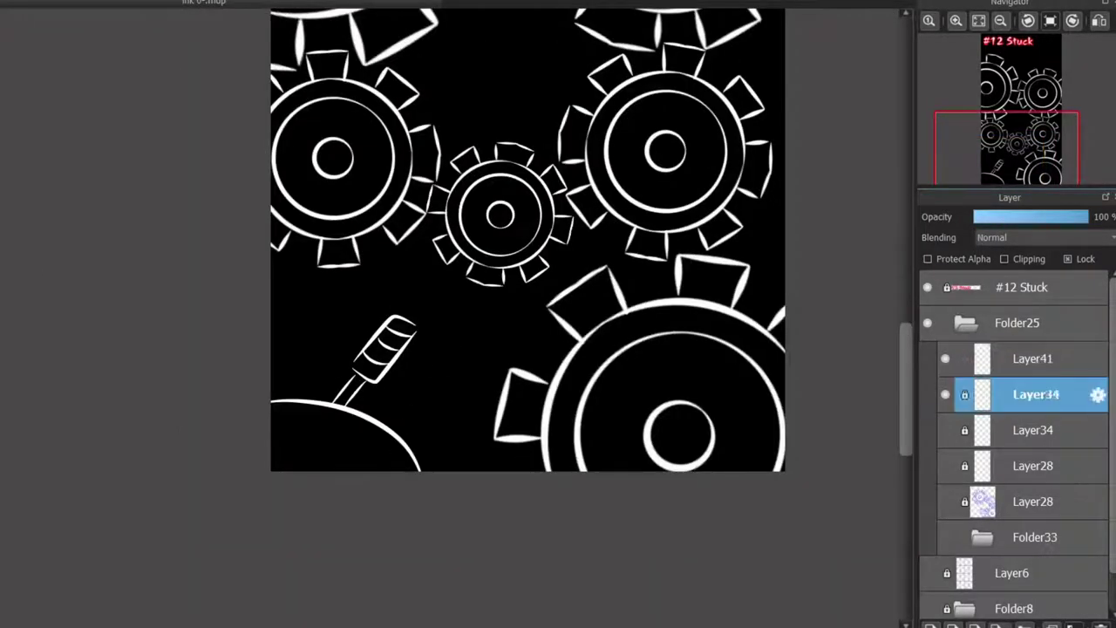
scroll(299, 495, up, 3)
key(alt+bracketright)
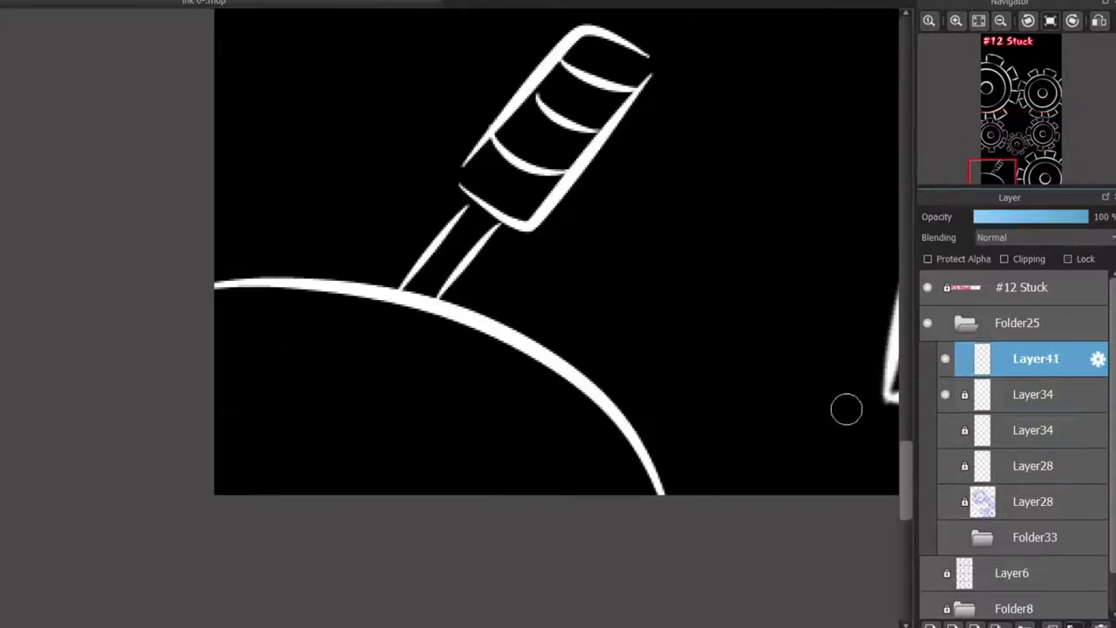
- Letter "ON" in red on the dome, with the N close to the O, and draw a white arrow pointing at it
mouse_move(353, 497)
mouse_down()
mouse_move(555, 518)
mouse_move(565, 410)
mouse_up()
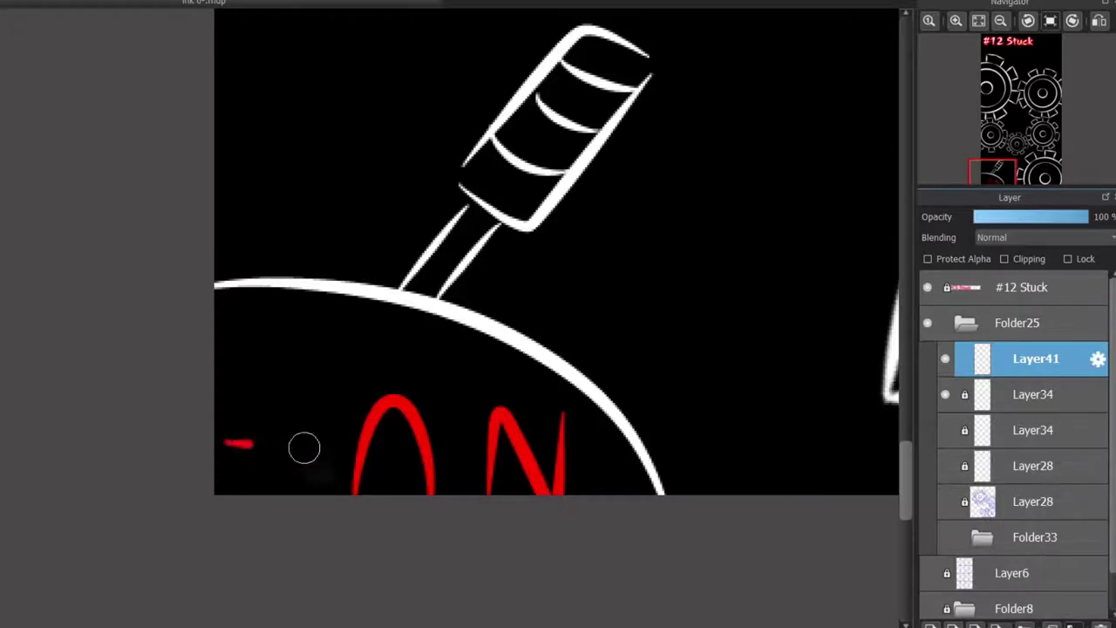
key(ctrl+z)
drag(461, 516, 531, 413)
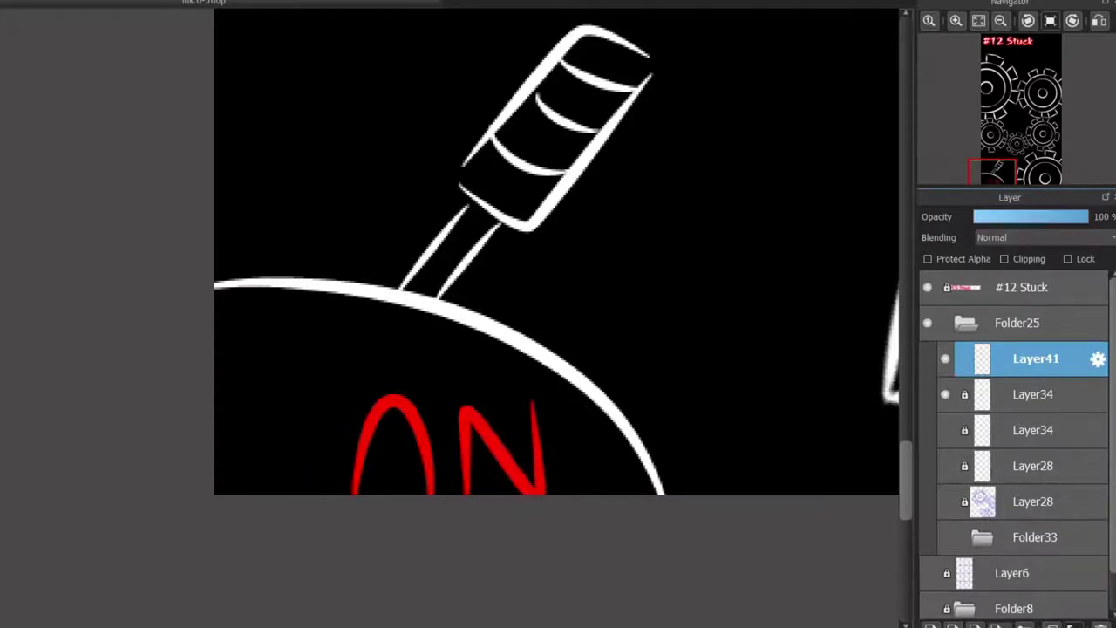
drag(296, 458, 321, 466)
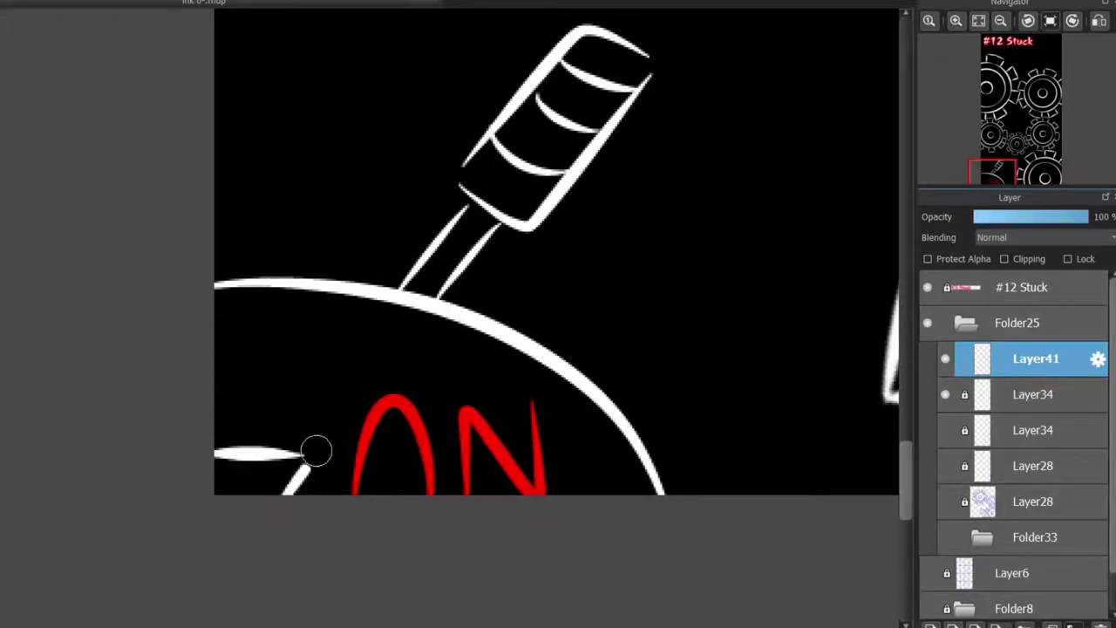
scroll(599, 256, down, 3)
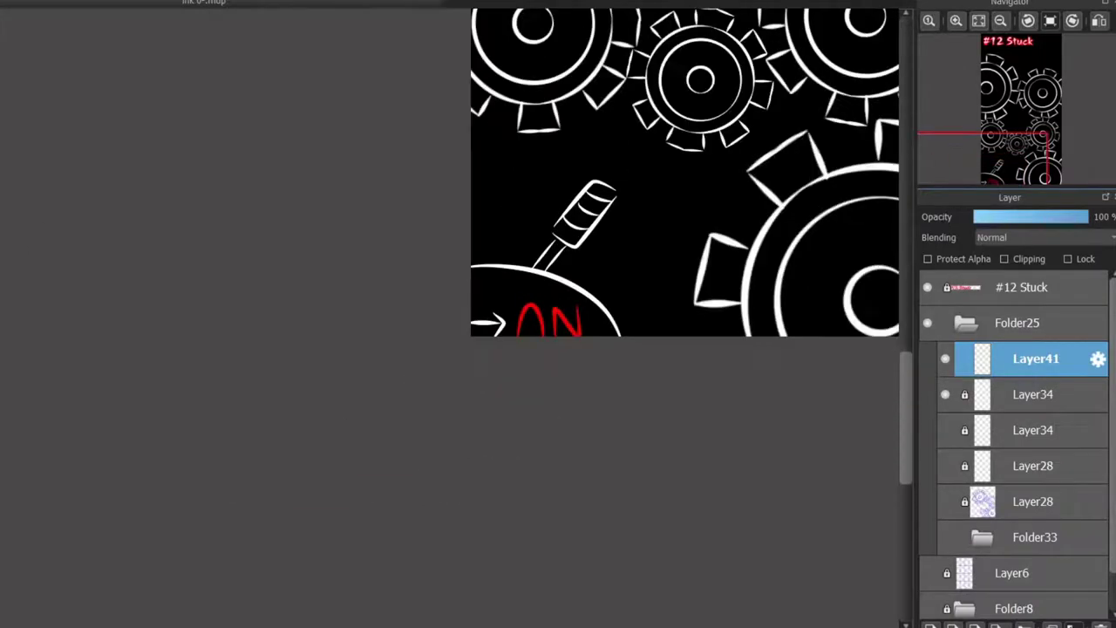
- Draw a slanted red eye with a curved inner line in the black gap between the gears
drag(523, 305, 122, 393)
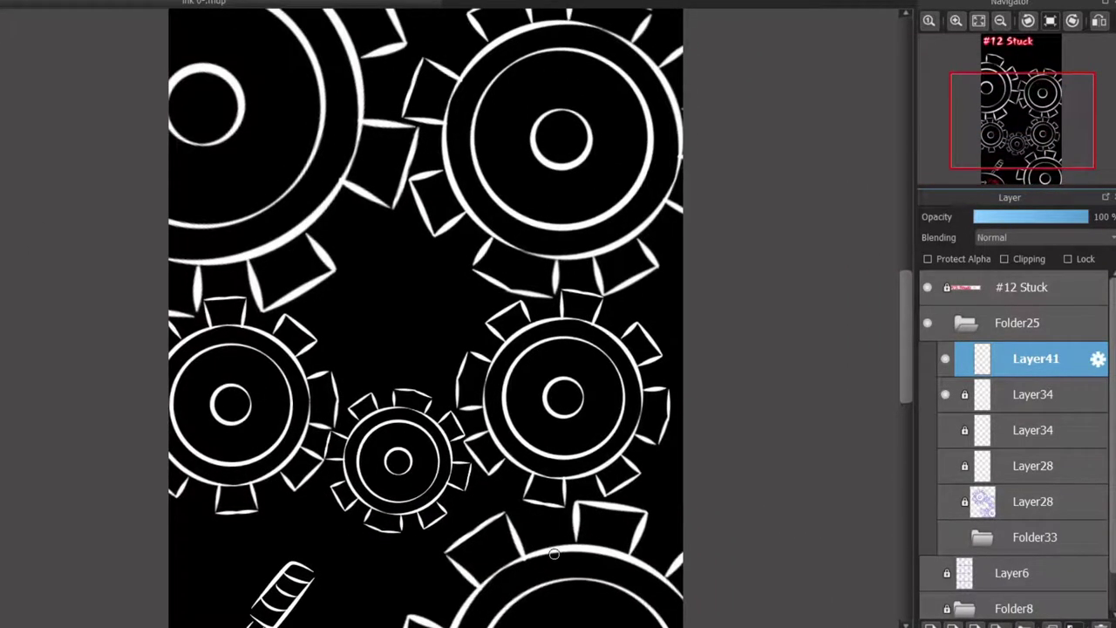
scroll(554, 554, up, 2)
scroll(554, 553, down, 4)
scroll(554, 553, up, 3)
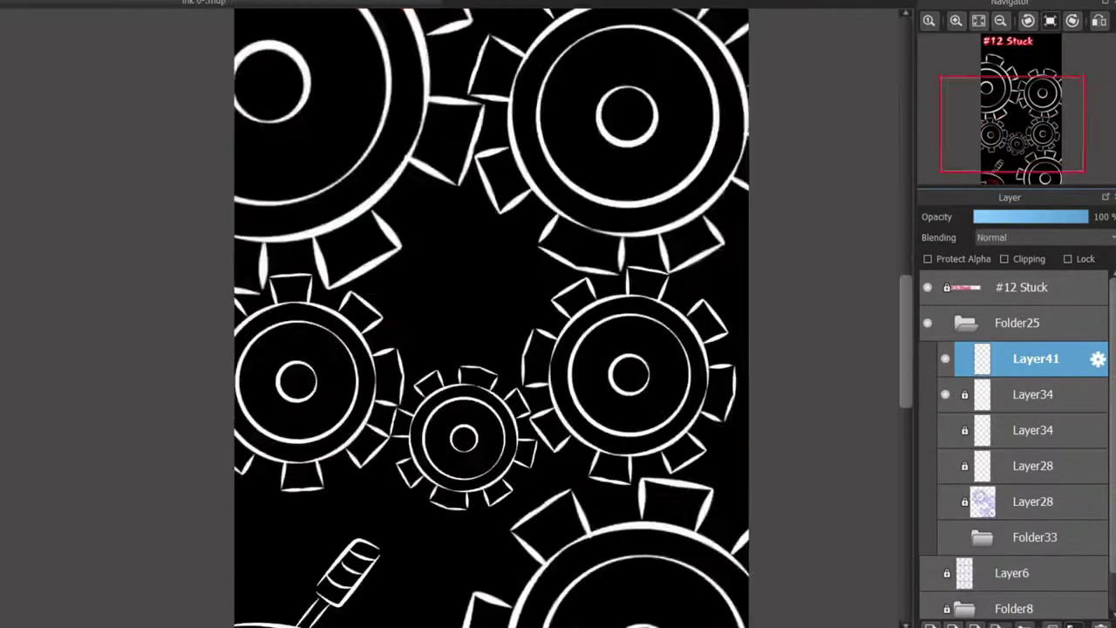
scroll(604, 296, up, 4)
mouse_move(231, 349)
mouse_down()
mouse_move(261, 236)
mouse_move(418, 196)
mouse_up()
mouse_move(245, 344)
mouse_down()
mouse_move(285, 349)
mouse_move(404, 210)
mouse_up()
scroll(292, 298, up, 2)
drag(311, 181, 366, 316)
key(ctrl+z)
mouse_move(313, 181)
mouse_down()
mouse_move(371, 318)
mouse_move(306, 182)
mouse_move(383, 310)
mouse_move(308, 183)
mouse_up()
key(ctrl+z)
key(ctrl+z)
key(ctrl+z)
scroll(339, 237, down, 4)
scroll(348, 376, up, 4)
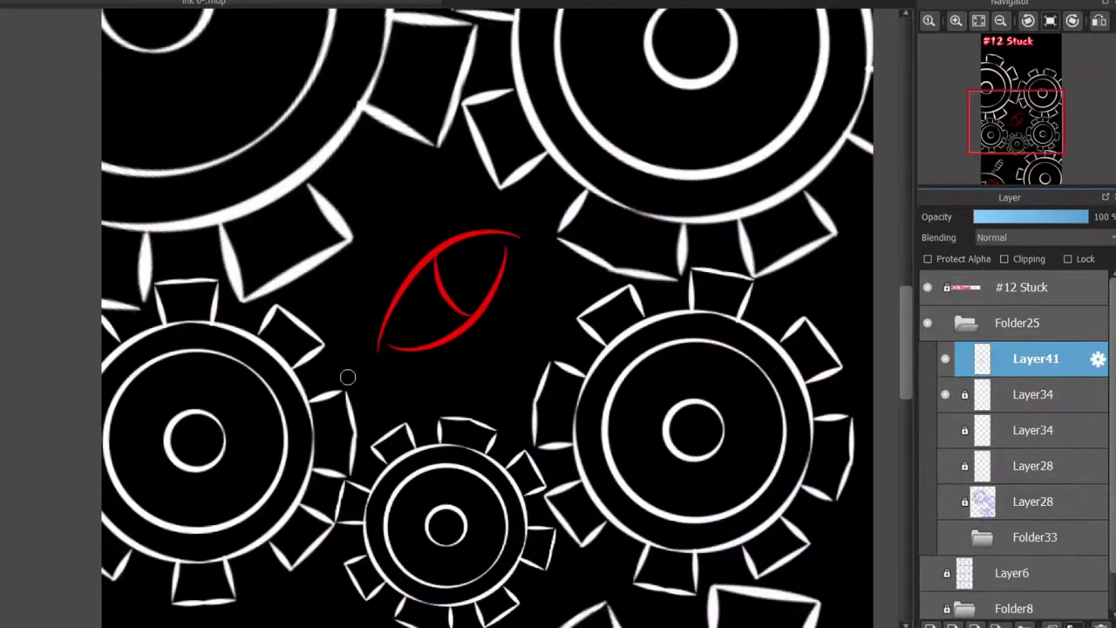
- Try a short red curve on the lower-right gear's rim with the drawing layer placed beneath the gear layer
scroll(893, 324, down, 5)
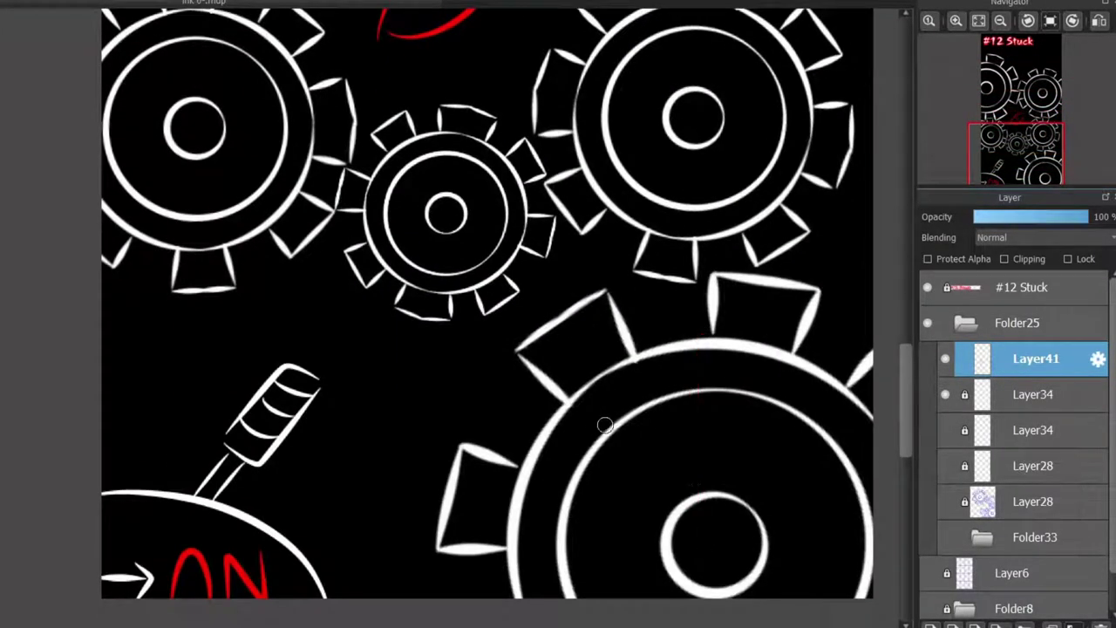
scroll(708, 373, up, 2)
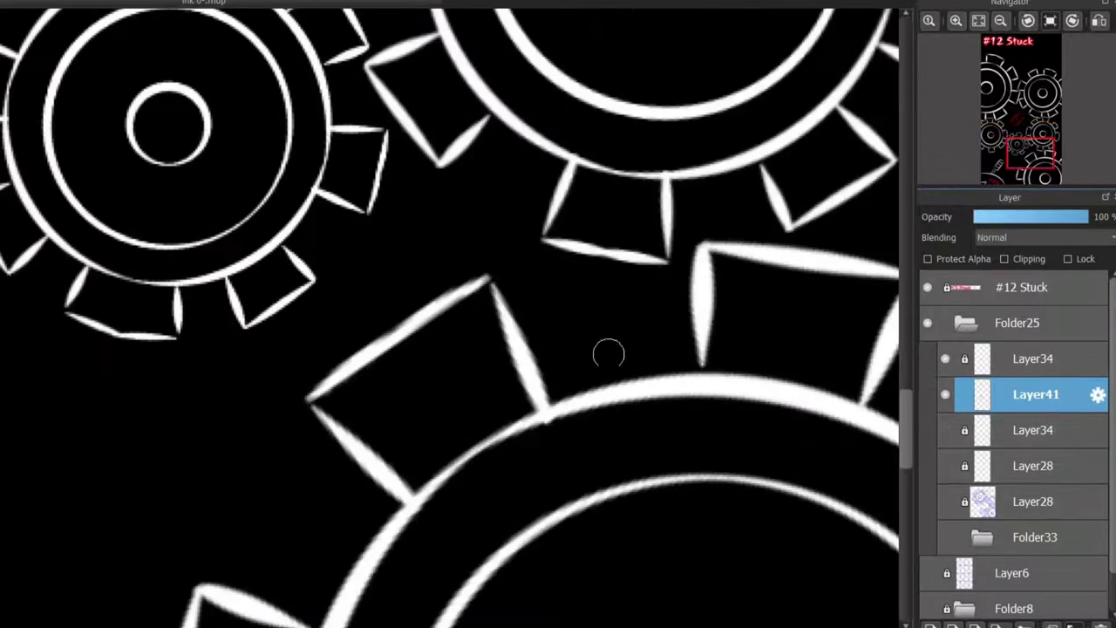
mouse_move(560, 425)
mouse_down()
mouse_move(685, 419)
mouse_move(558, 443)
mouse_up()
key(ctrl+z)
drag(576, 490, 703, 398)
scroll(658, 366, down, 4)
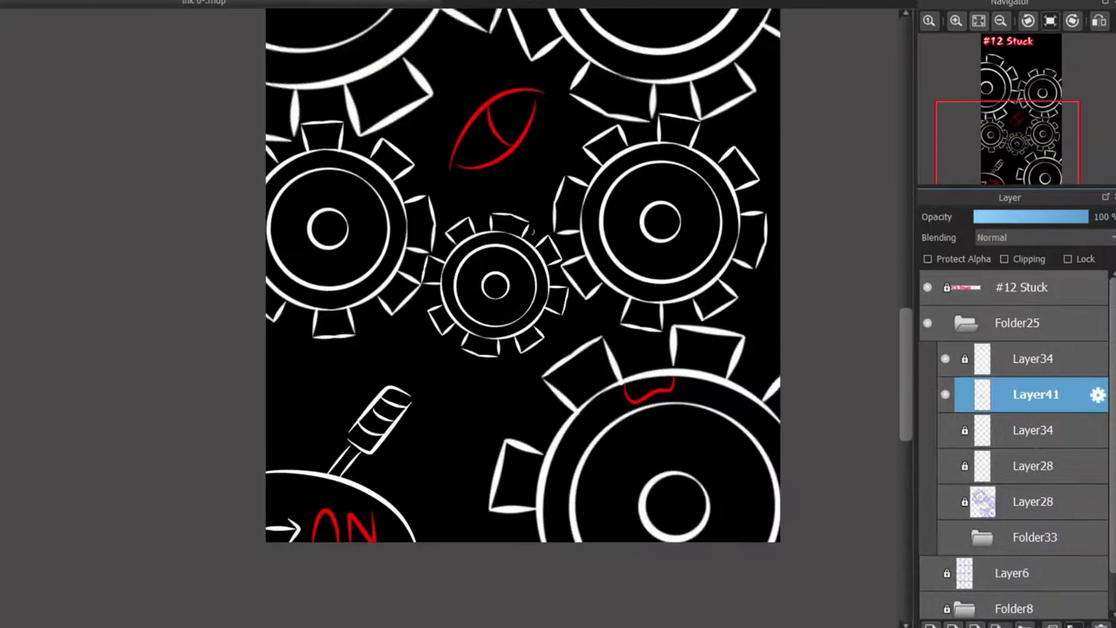
- Try wavy red curves on the middle-left gear, undo them, and return the drawing layer above the gear layer
scroll(404, 172, up, 4)
mouse_move(286, 157)
mouse_down()
mouse_move(271, 185)
mouse_move(332, 323)
mouse_up()
key(ctrl+z)
drag(288, 148, 382, 384)
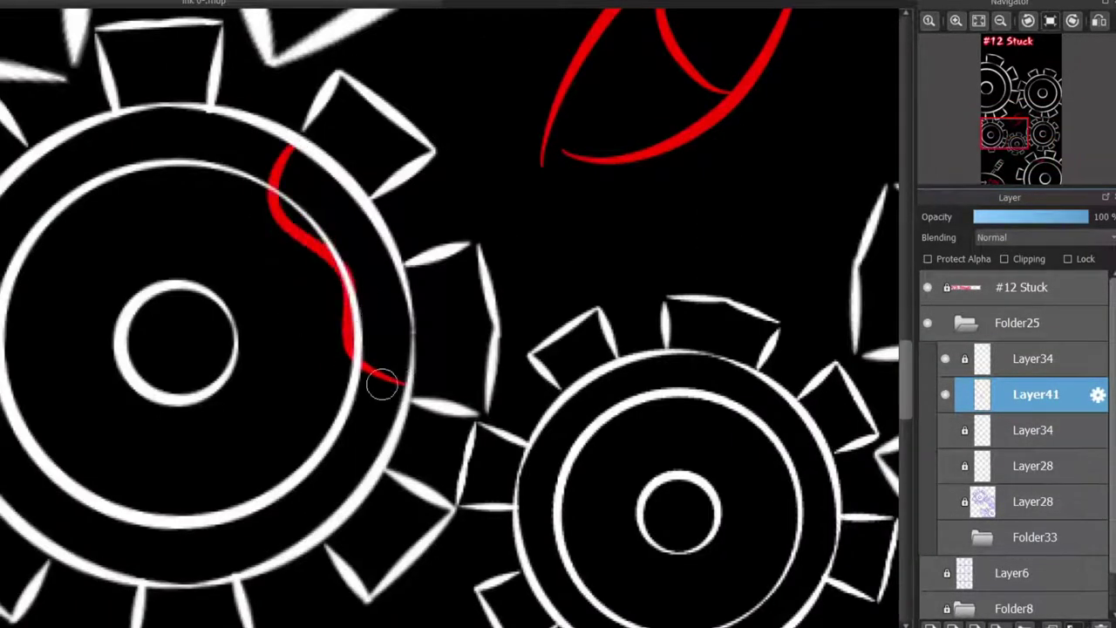
mouse_move(295, 501)
mouse_down()
mouse_move(120, 534)
mouse_move(25, 527)
mouse_up()
scroll(212, 387, down, 2)
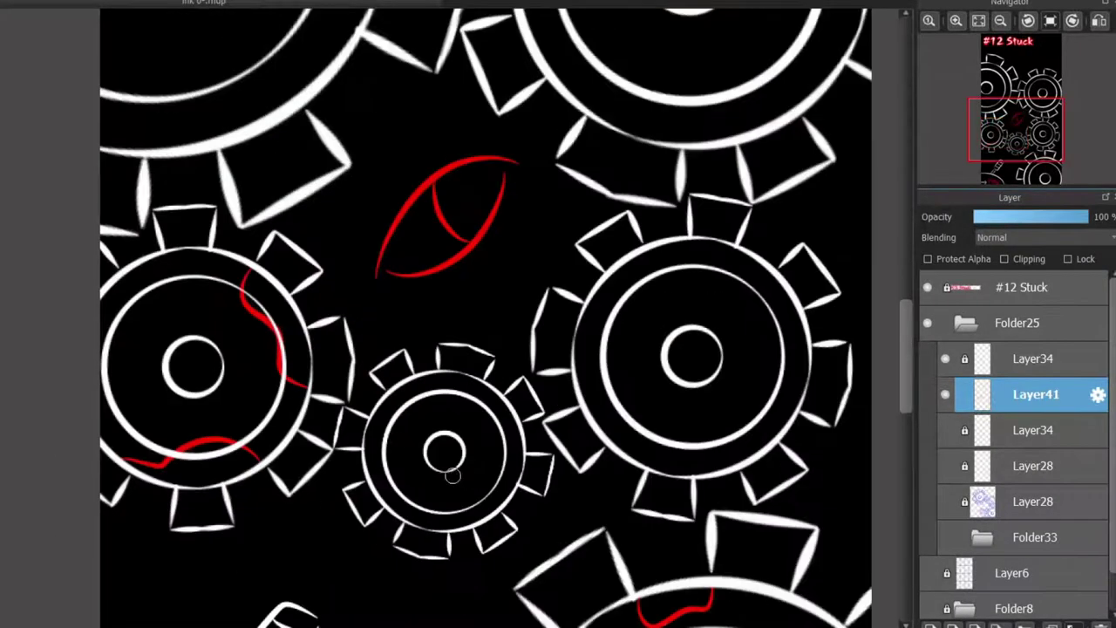
key(ctrl+z)
key(ctrl+z)
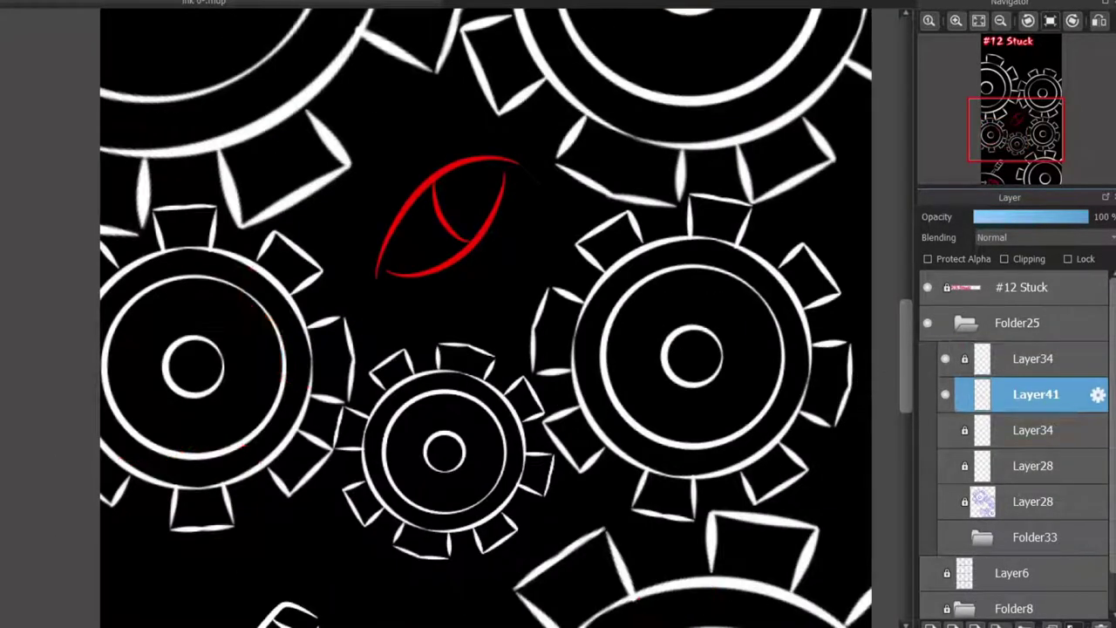
drag(1035, 394, 1036, 359)
- Draw a red U-shaped curve from the rim of the large lower-right gear down to its hub
scroll(485, 317, down, 3)
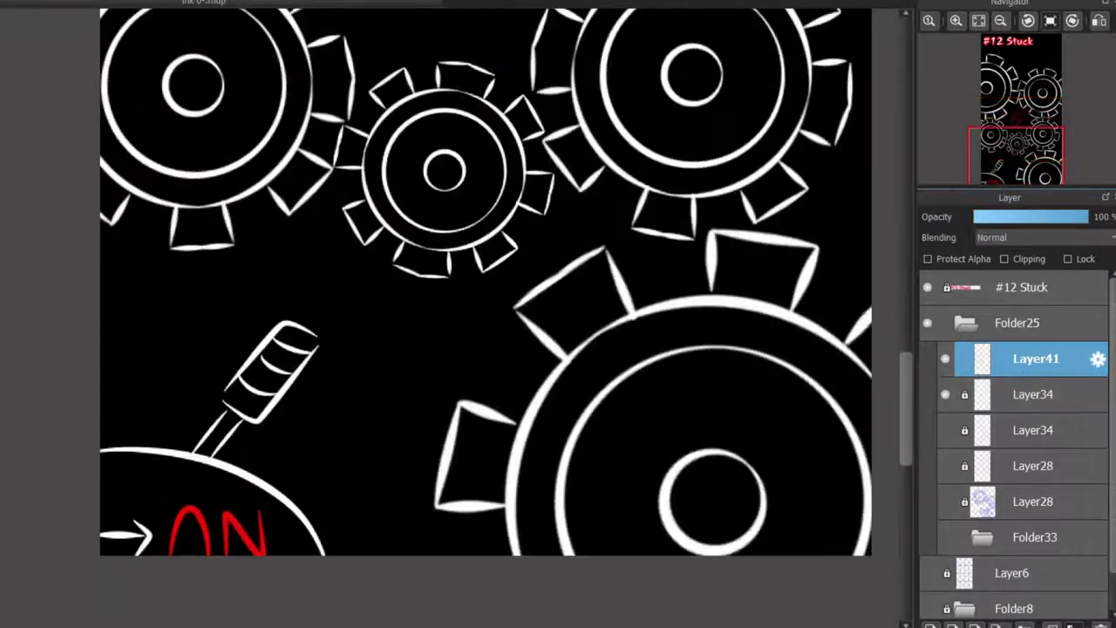
scroll(656, 363, up, 1)
drag(652, 299, 790, 406)
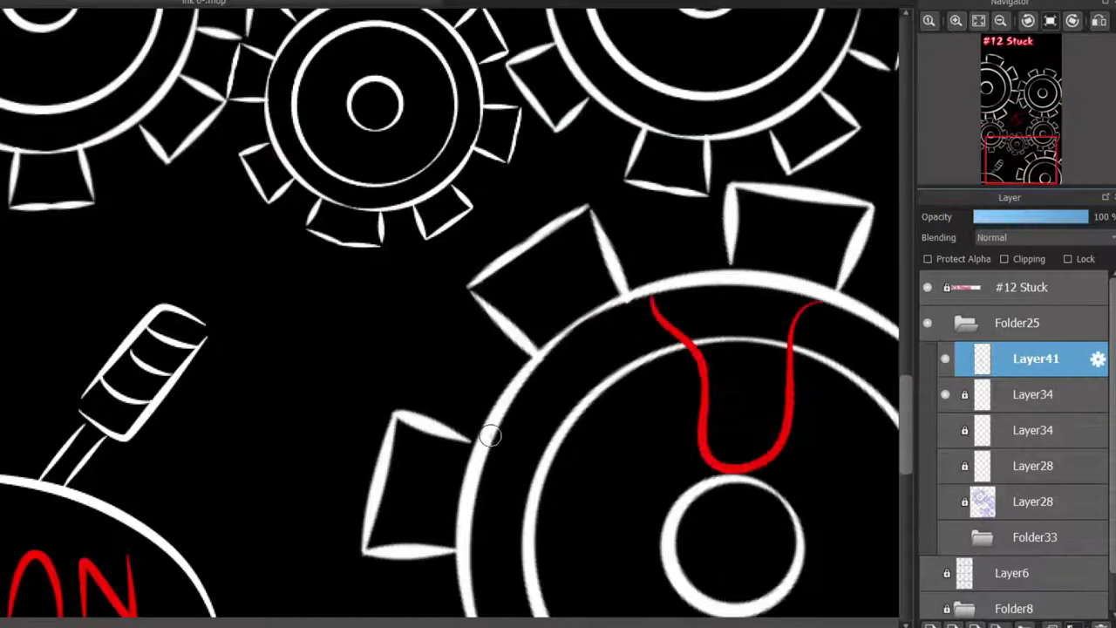
- Add wavy red curves along the rims of the lower-right, middle-left, middle-right and small central gears
scroll(419, 348, up, 2)
scroll(323, 250, left, 5)
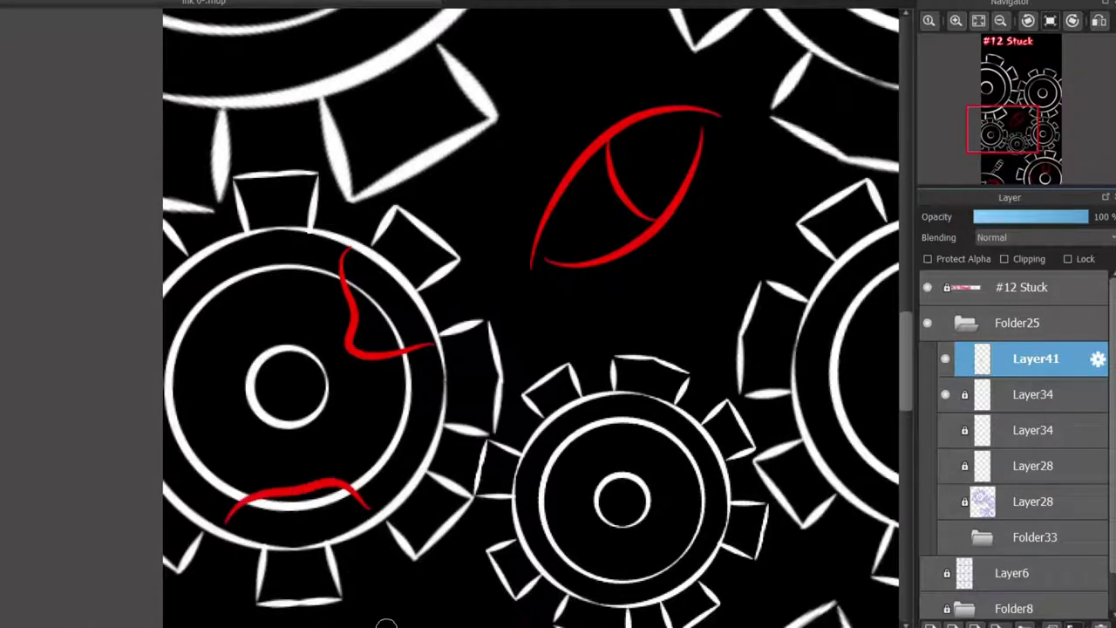
scroll(436, 608, right, 5)
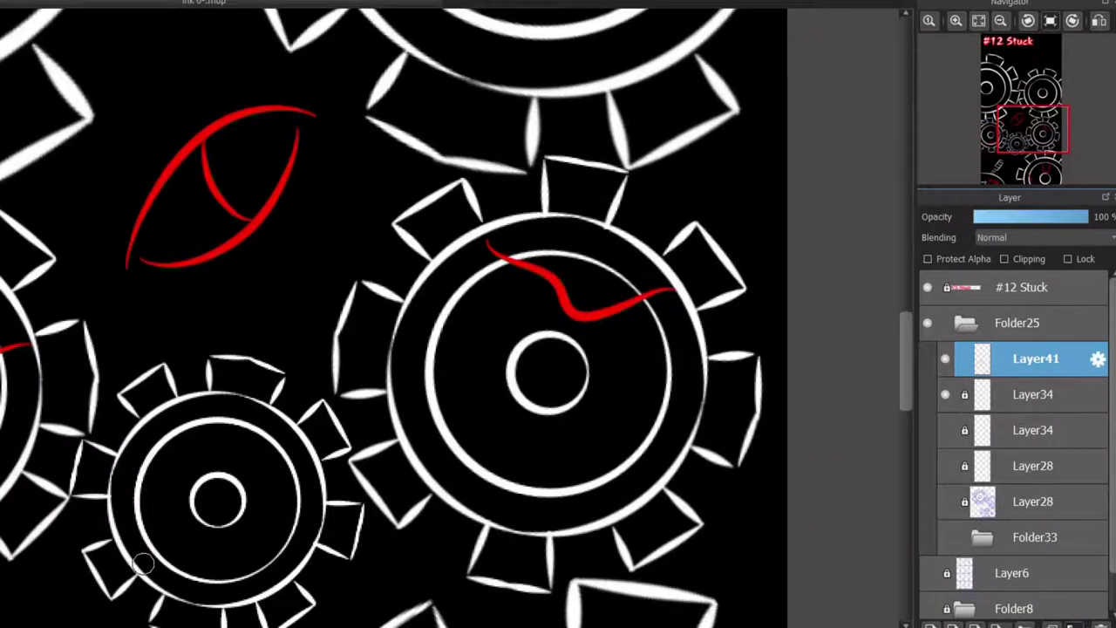
scroll(143, 564, up, 2)
drag(95, 455, 153, 577)
- Draw red curves on the large upper-left gear, a long wavy one below its hub and a rounded one above
scroll(153, 577, down, 4)
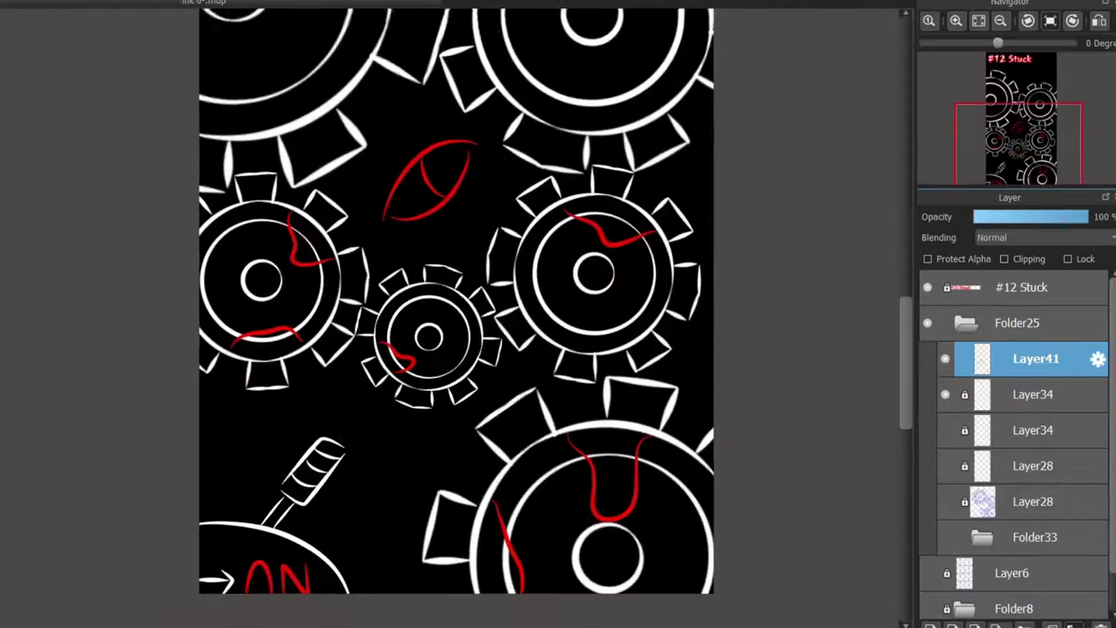
scroll(262, 301, up, 3)
scroll(261, 311, up, 3)
drag(274, 572, 373, 361)
key(ctrl+z)
drag(283, 551, 273, 502)
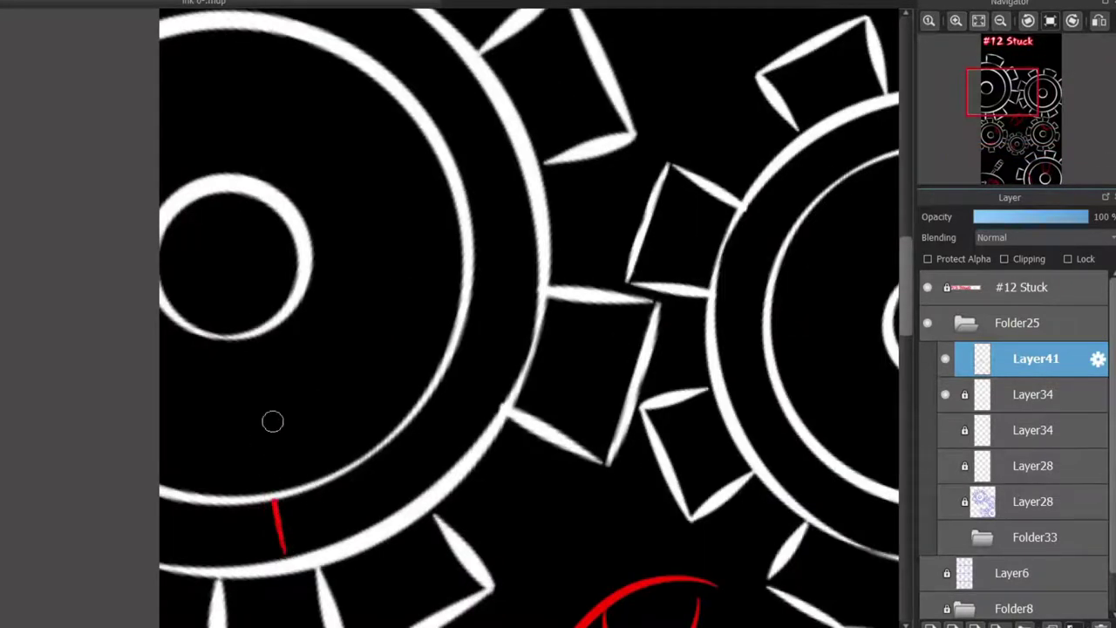
drag(272, 421, 503, 262)
scroll(311, 149, up, 2)
mouse_move(305, 139)
mouse_down()
mouse_move(436, 249)
mouse_move(452, 295)
mouse_move(449, 238)
mouse_up()
key(ctrl+z)
- Draw two long wavy red curves across the upper-right gear, one above its hub and one crossing it
scroll(450, 296, right, 5)
mouse_move(369, 329)
mouse_down()
mouse_move(458, 362)
mouse_move(578, 455)
mouse_move(636, 378)
mouse_up()
scroll(361, 149, down, 2)
key(ctrl+z)
drag(348, 152, 623, 259)
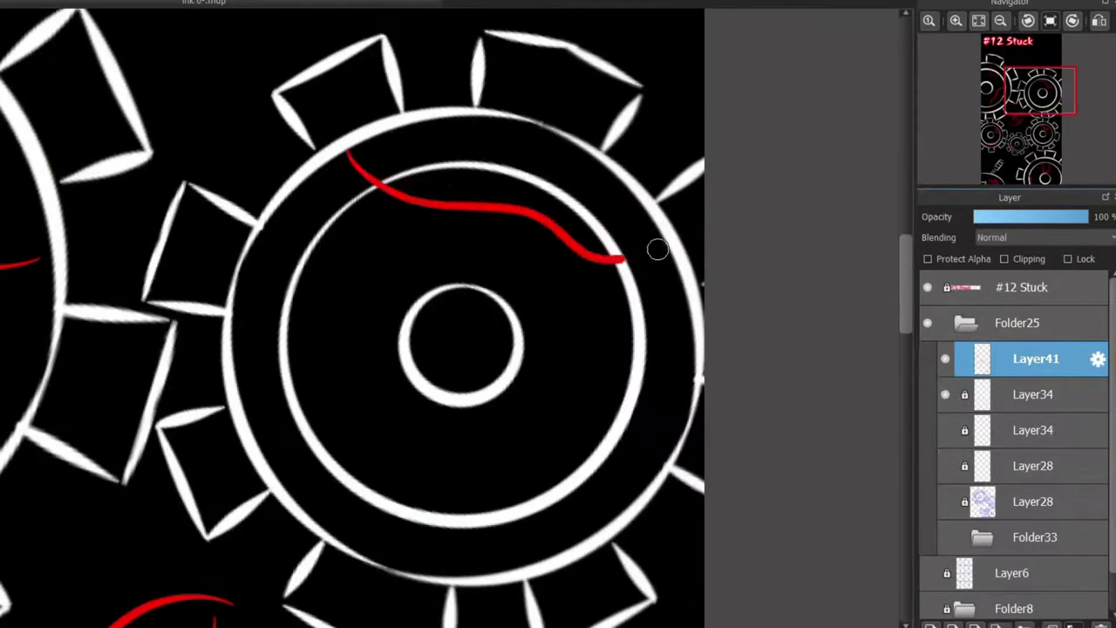
drag(326, 410, 660, 311)
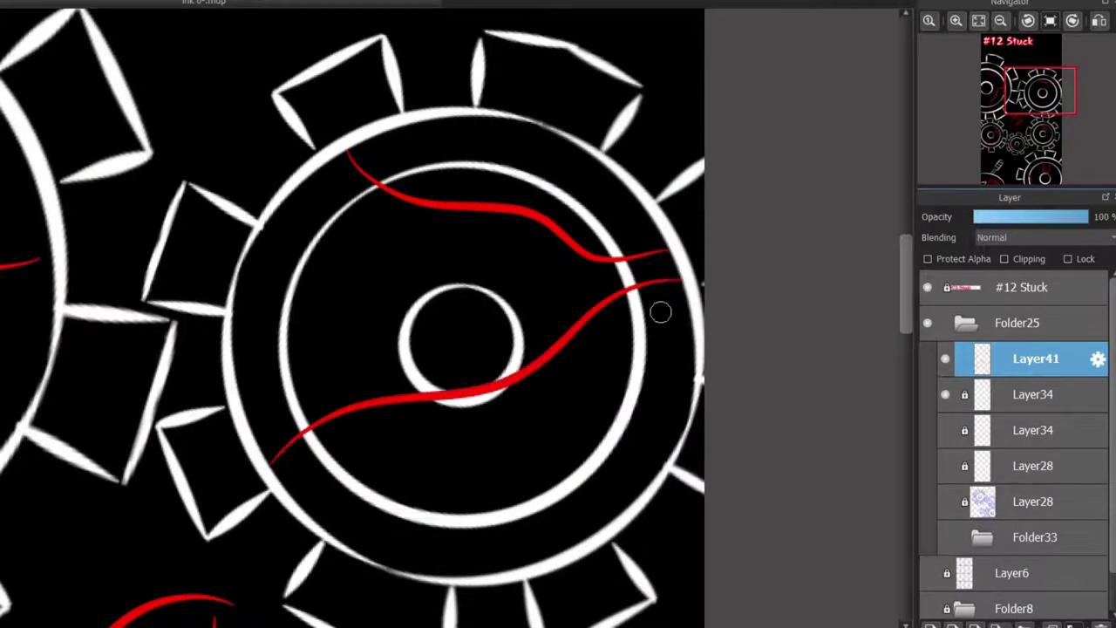
- Add thin white scratch marks around the hubs of the upper-left and upper-right gears
scroll(648, 287, down, 5)
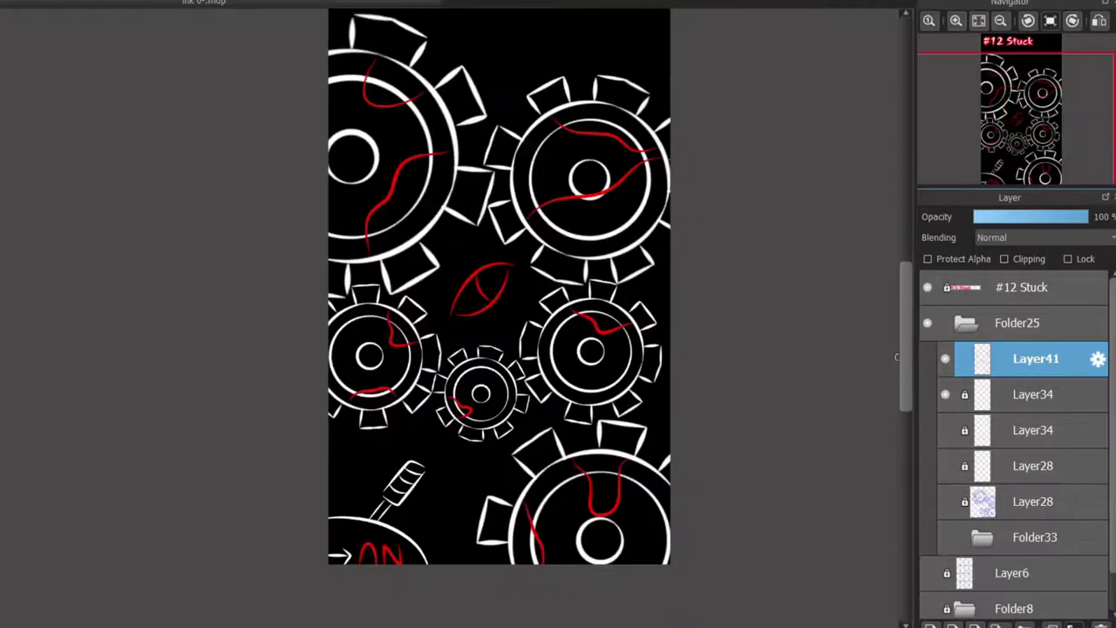
scroll(896, 356, up, 3)
scroll(897, 357, down, 4)
scroll(480, 467, up, 2)
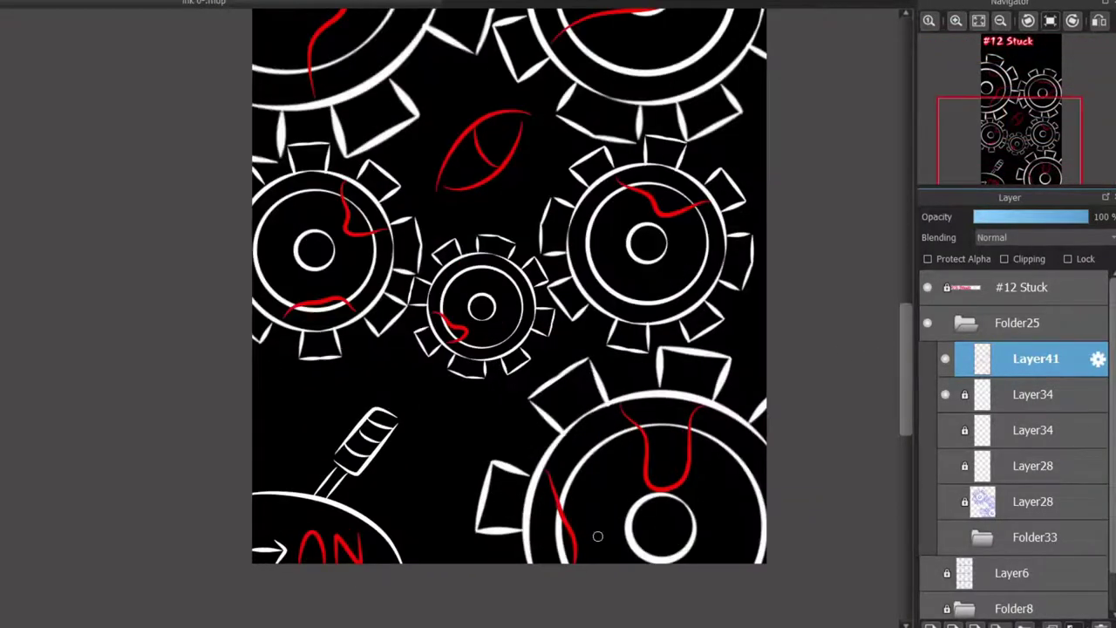
scroll(871, 98, up, 4)
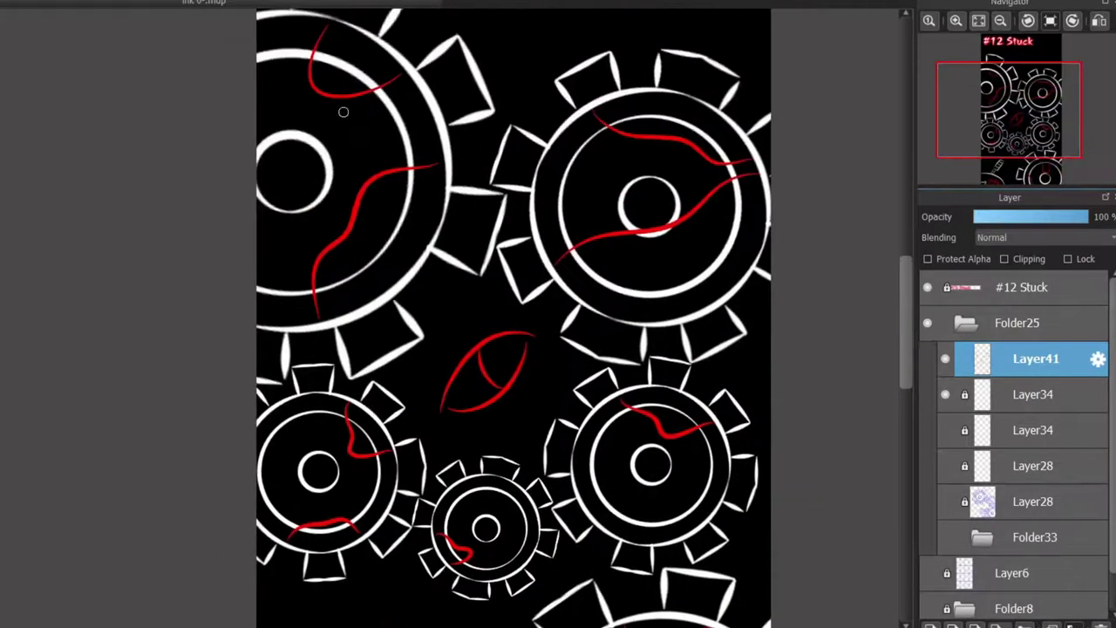
scroll(361, 122, up, 2)
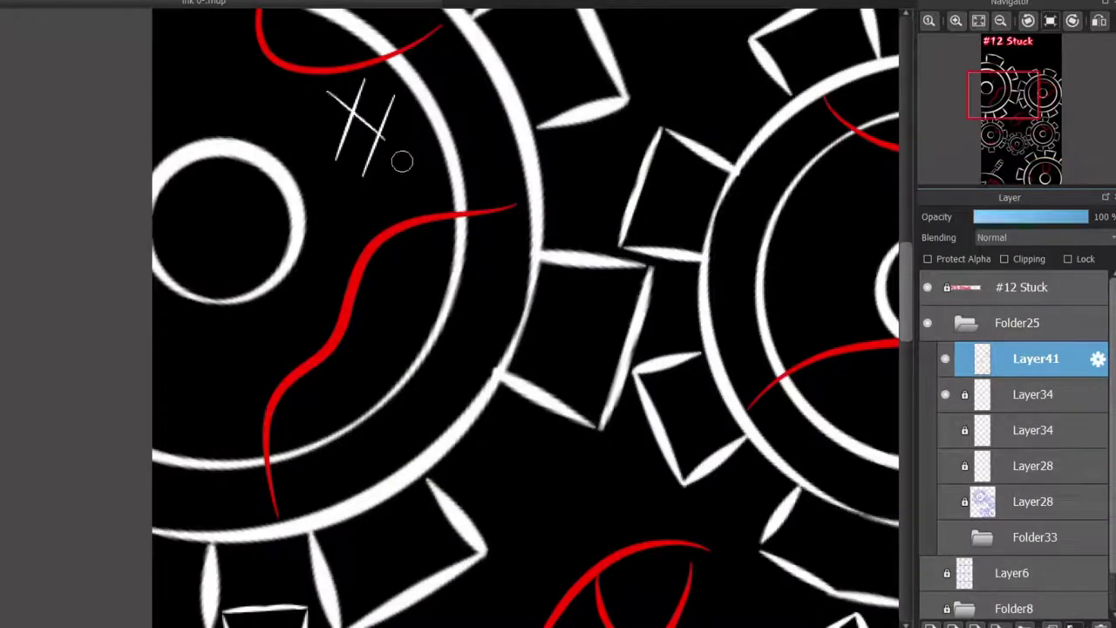
scroll(403, 269, right, 5)
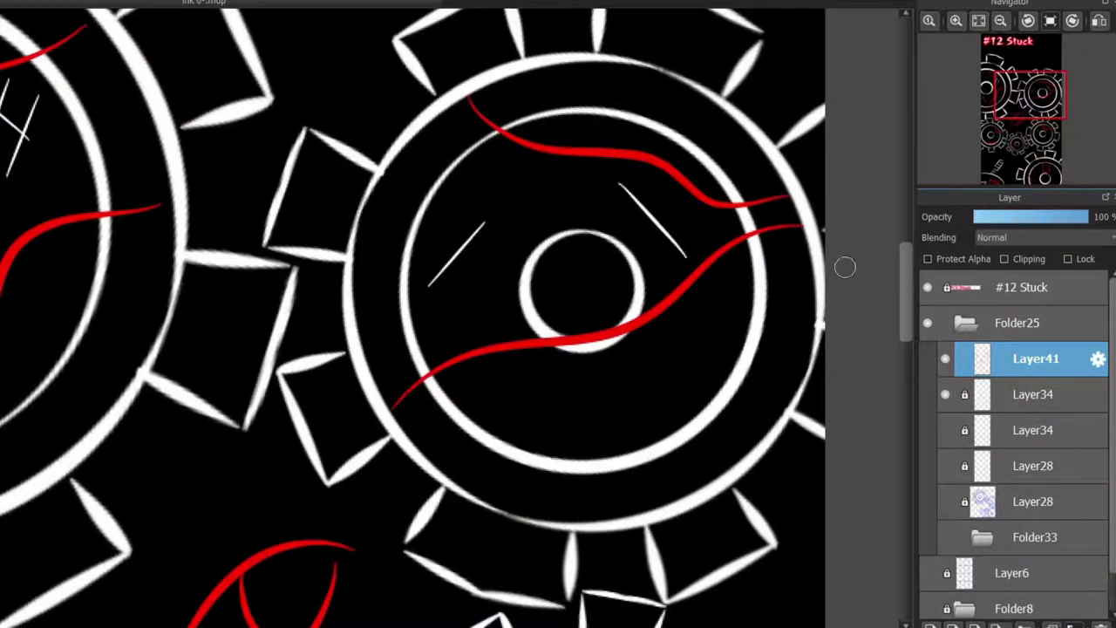
- Add thin white scratch marks inside the two middle gears, the small central gear and the large lower-right gear
scroll(571, 284, down, 3)
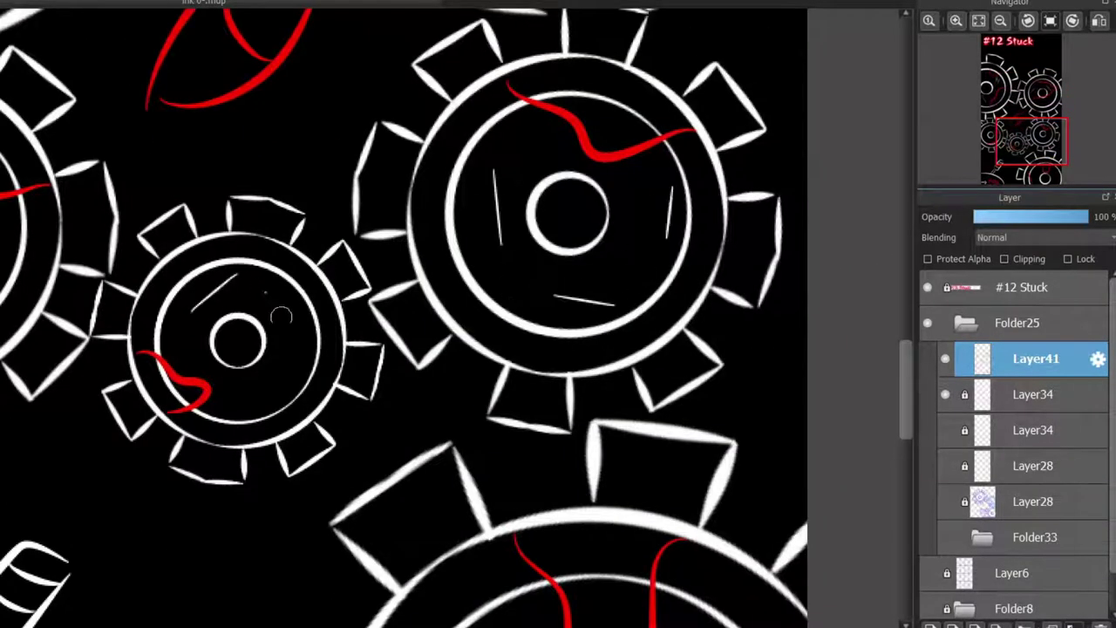
scroll(229, 193, left, 6)
scroll(265, 264, right, 5)
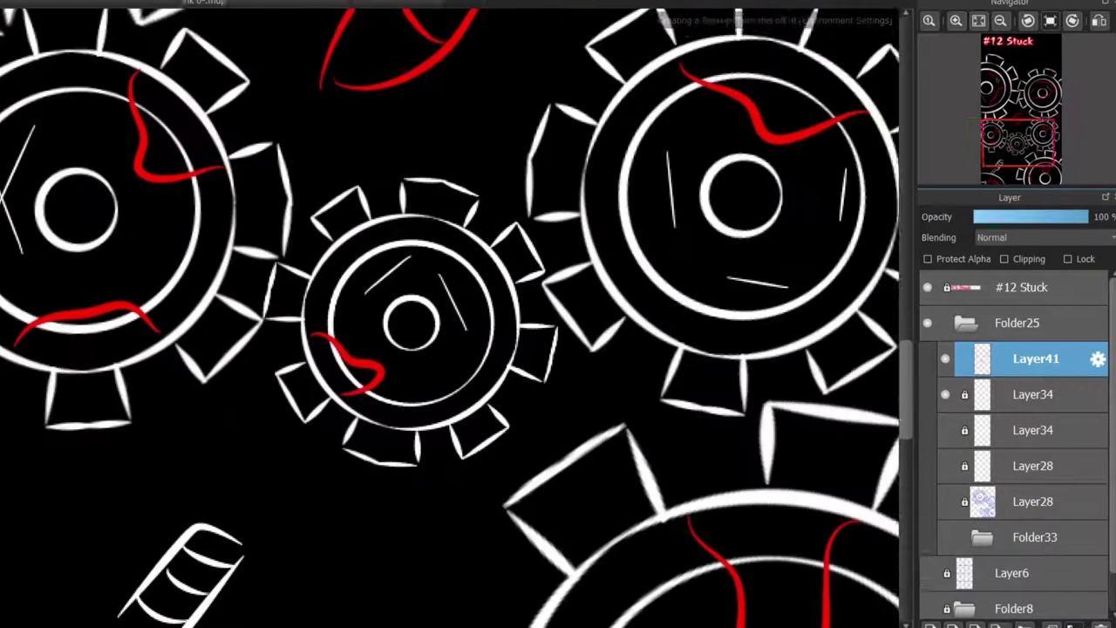
scroll(401, 331, down, 4)
drag(560, 297, 545, 431)
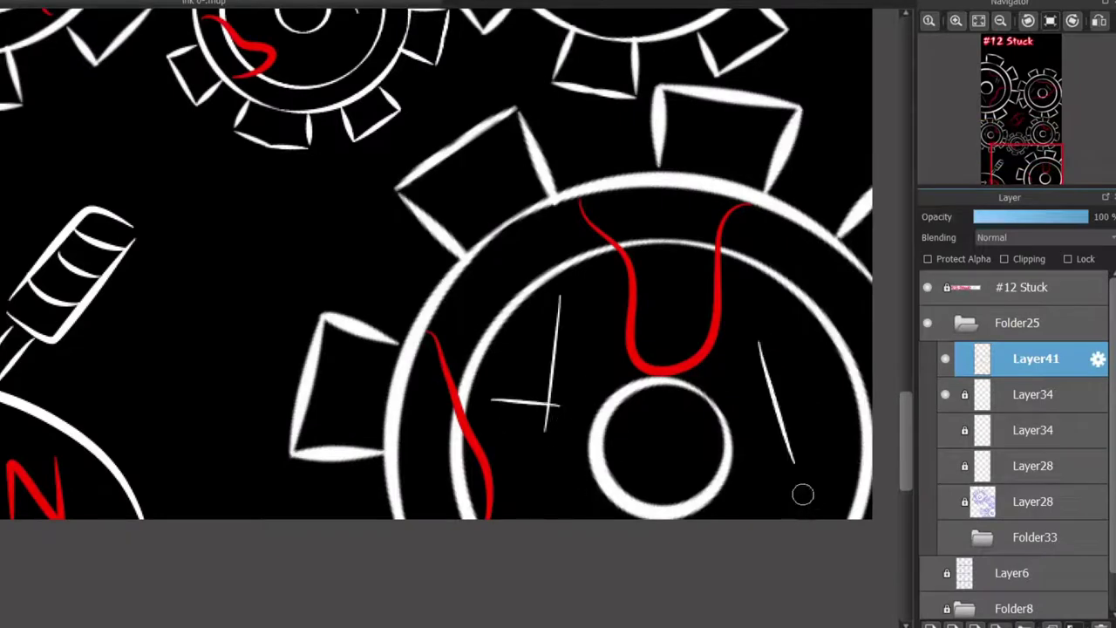
- Add a new layer and place it directly beneath the visible gear layer
scroll(585, 200, down, 5)
scroll(793, 214, up, 8)
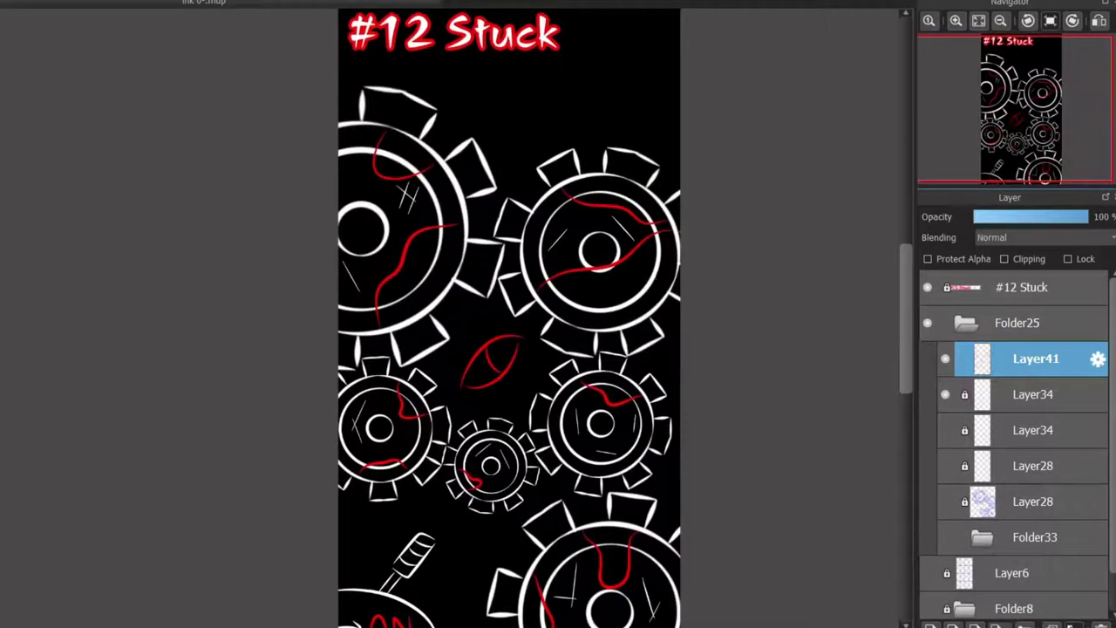
scroll(879, 405, down, 2)
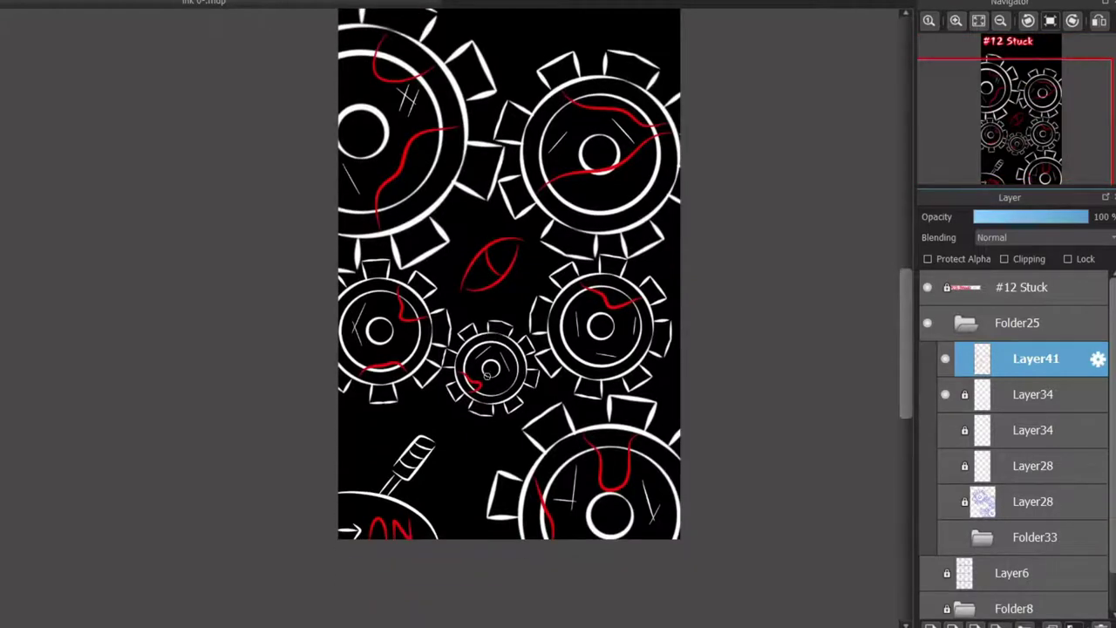
scroll(487, 374, down, 1)
scroll(488, 374, up, 3)
drag(1036, 358, 1036, 448)
- Try a thin red line from the dome to the lower-right gear, undo it, and draw a thick white-edged red stroke between handle and gear
scroll(498, 440, up, 1)
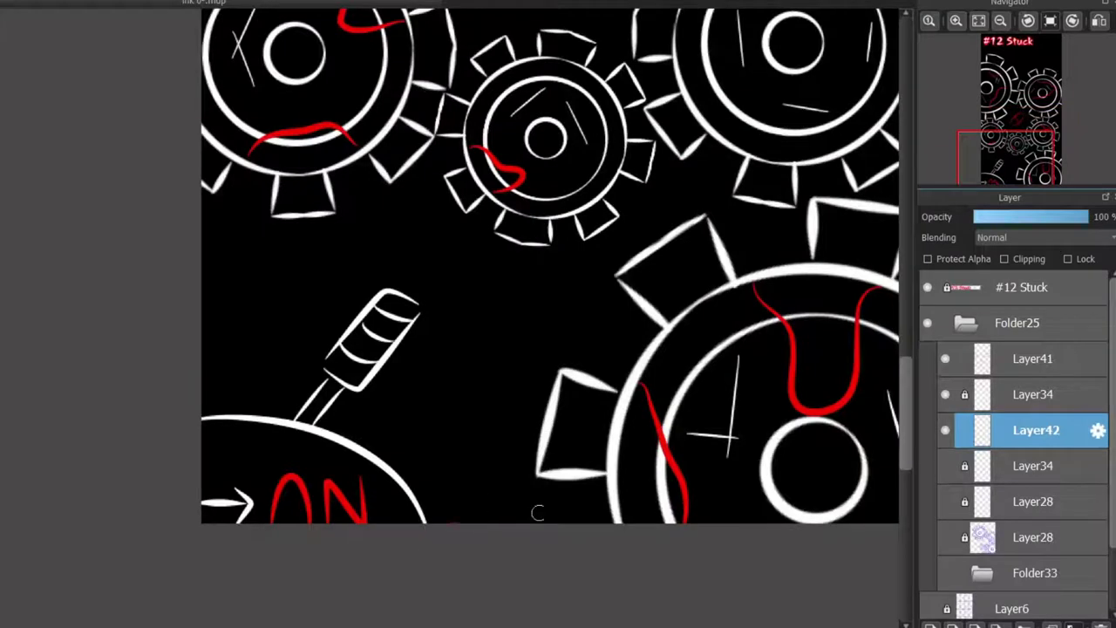
key(ctrl+z)
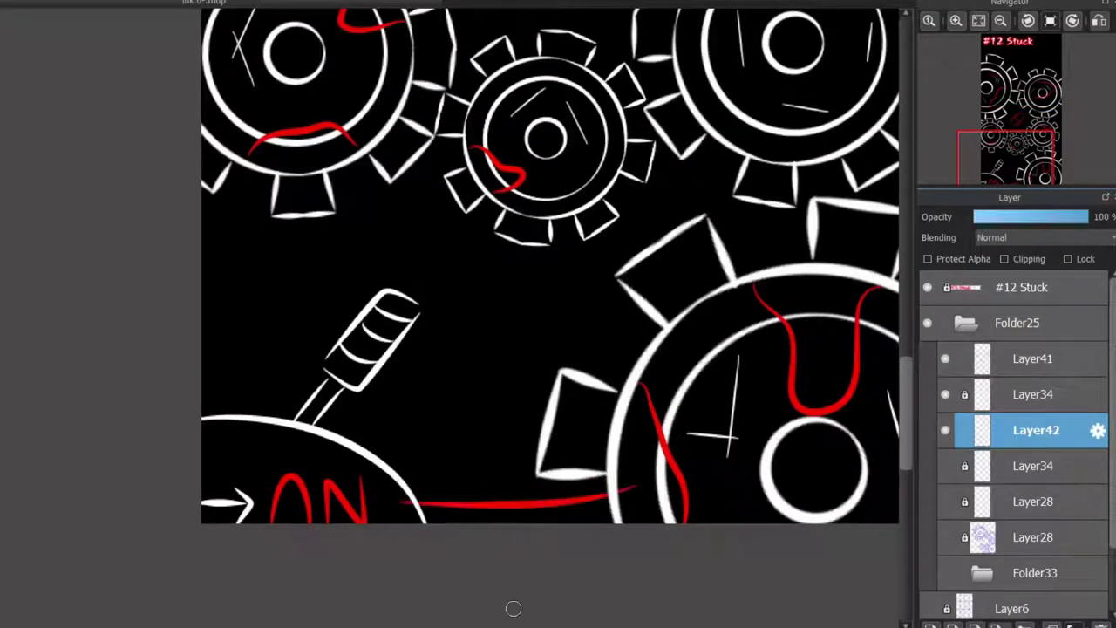
scroll(237, 436, right, 3)
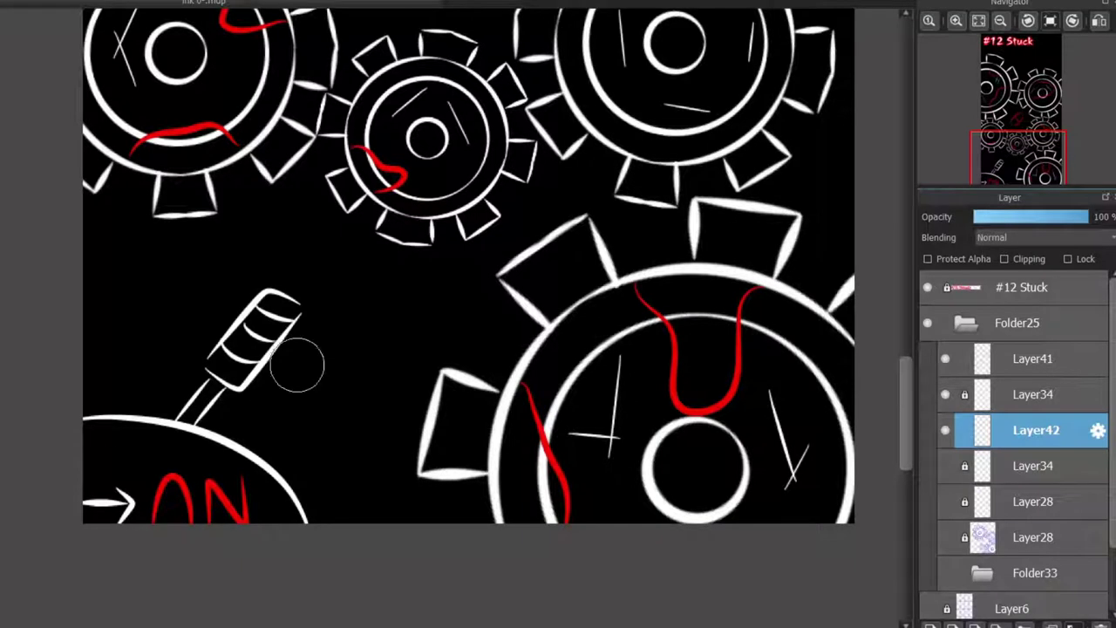
drag(297, 375, 465, 401)
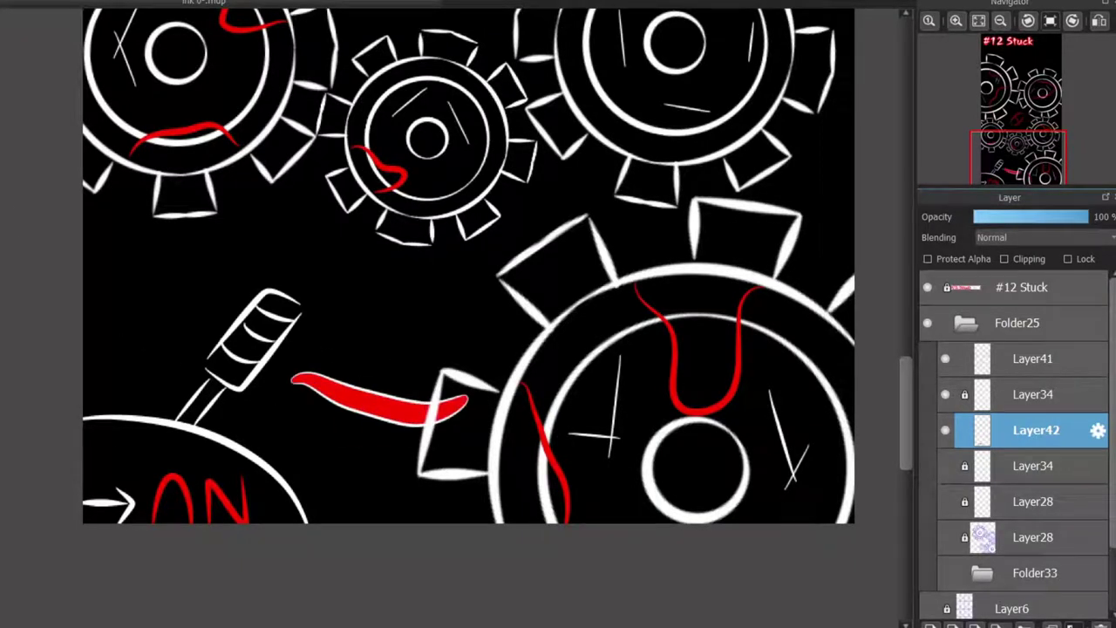
- Undo the short red stroke, and draw a white-edged red connecting stroke from the ON dome to the lower-right gear's hub
key(ctrl+z)
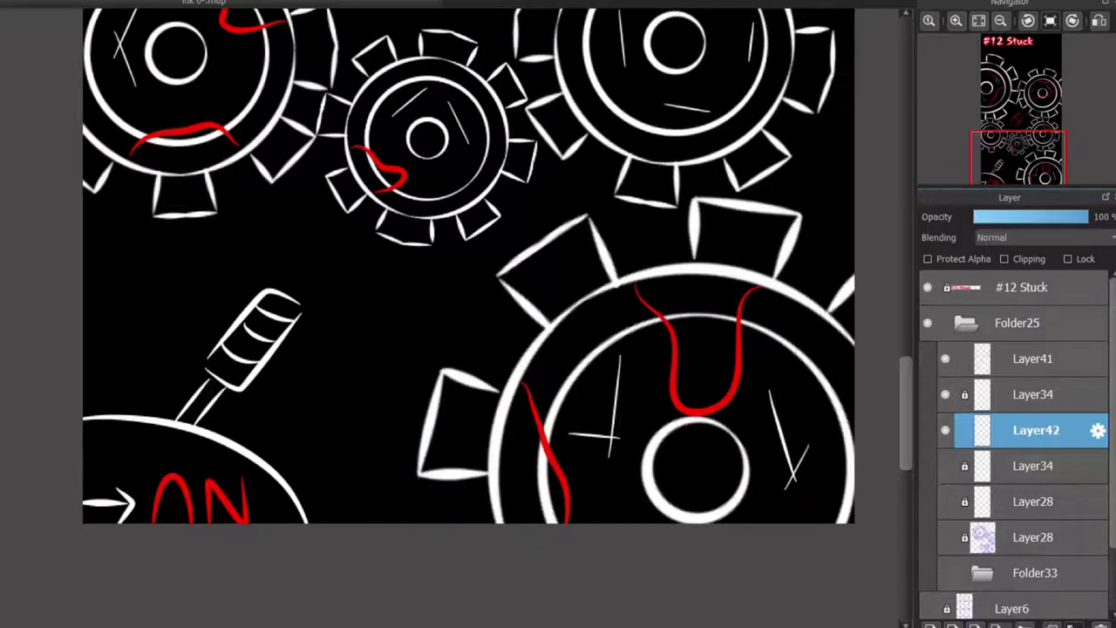
mouse_move(274, 510)
mouse_down()
mouse_move(653, 386)
mouse_move(678, 148)
mouse_up()
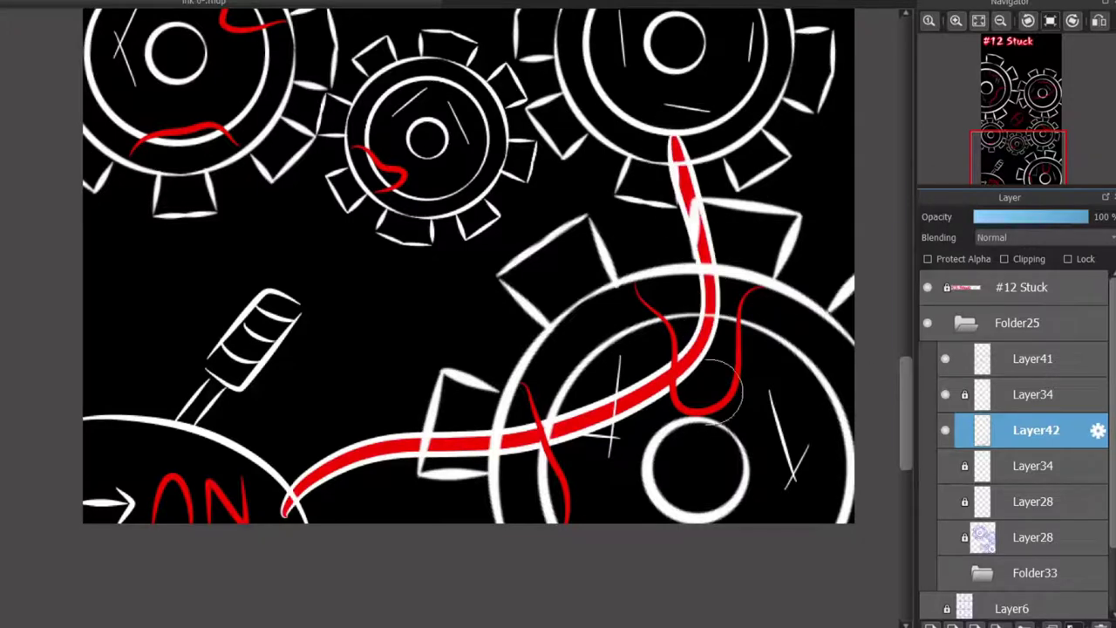
key(ctrl+z)
drag(287, 486, 485, 448)
key(ctrl+z)
drag(253, 495, 562, 489)
- Link the hubs of all the gears, from lower right up to upper left, with white-edged red strokes, undoing failed tries
scroll(624, 468, up, 4)
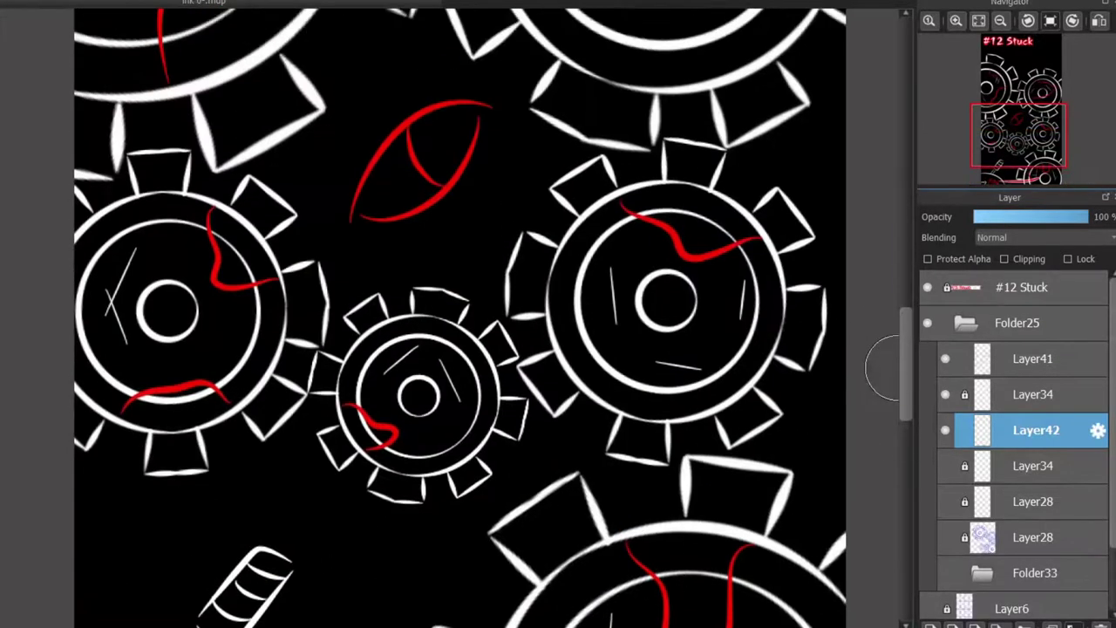
scroll(663, 489, down, 2)
mouse_move(700, 527)
mouse_down()
mouse_move(728, 316)
mouse_move(693, 157)
mouse_move(410, 250)
mouse_move(192, 164)
mouse_up()
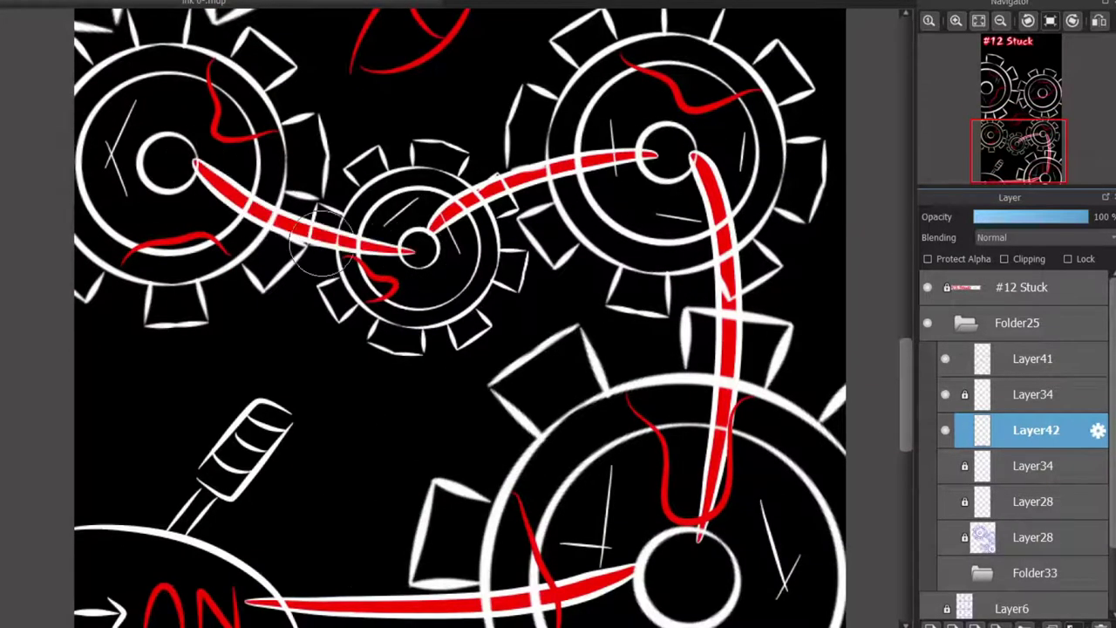
scroll(453, 317, up, 5)
mouse_move(667, 527)
mouse_down()
mouse_move(663, 272)
mouse_move(641, 190)
mouse_move(222, 101)
mouse_up()
key(ctrl+z)
mouse_move(635, 167)
mouse_down()
mouse_move(394, 124)
mouse_move(129, 117)
mouse_move(629, 171)
mouse_up()
key(ctrl+z)
- Hide the red detail layer and lower the visible gear outline layer's opacity to 50%
click(937, 430)
click(936, 429)
click(937, 394)
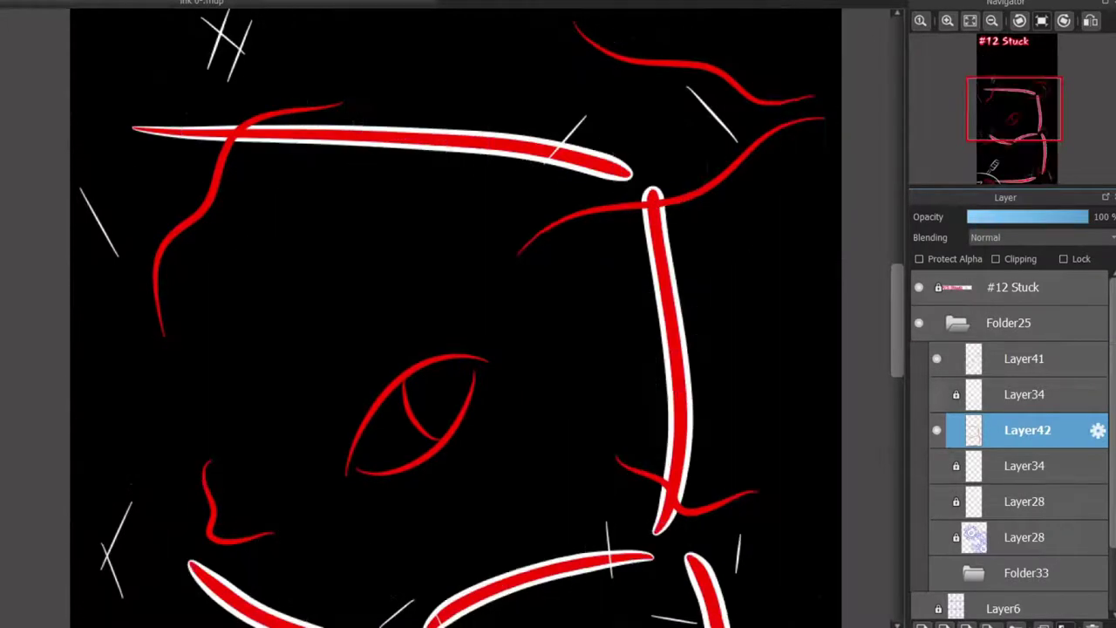
click(936, 394)
click(936, 358)
click(1020, 394)
click(1028, 217)
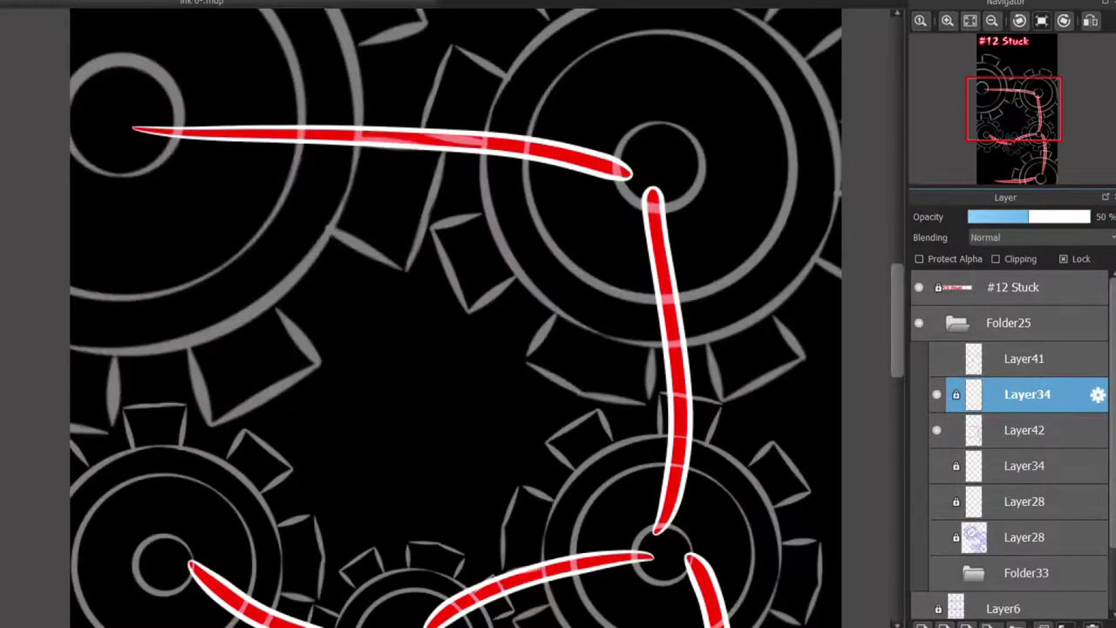
- Hide the connecting strokes and select the upper-left gear's disc, ring and teeth lying near the strokes
scroll(248, 131, up, 1)
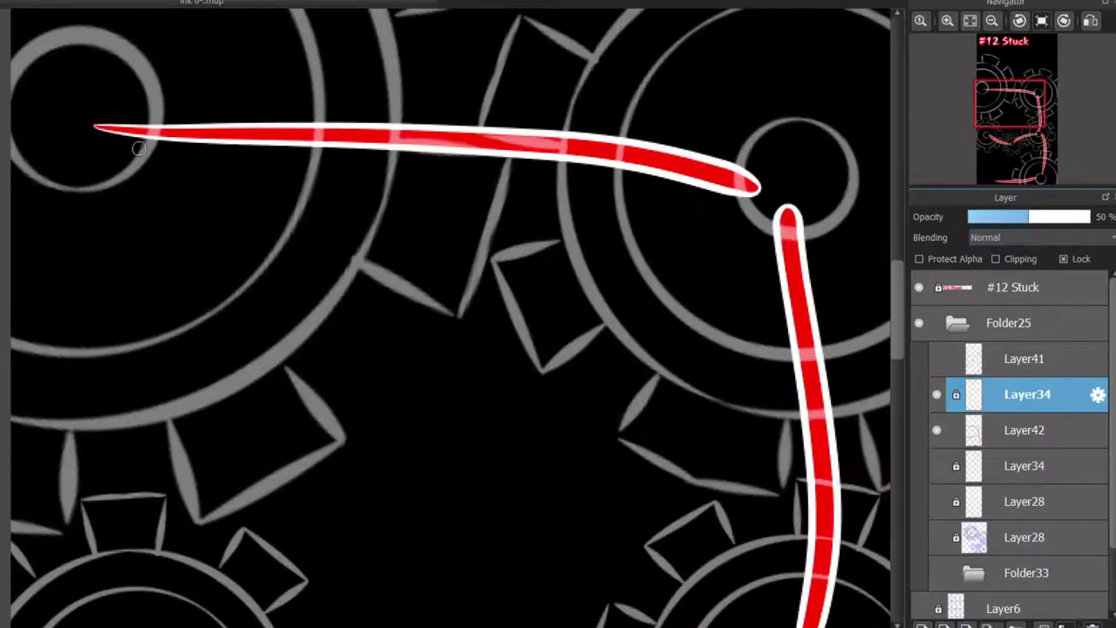
click(936, 430)
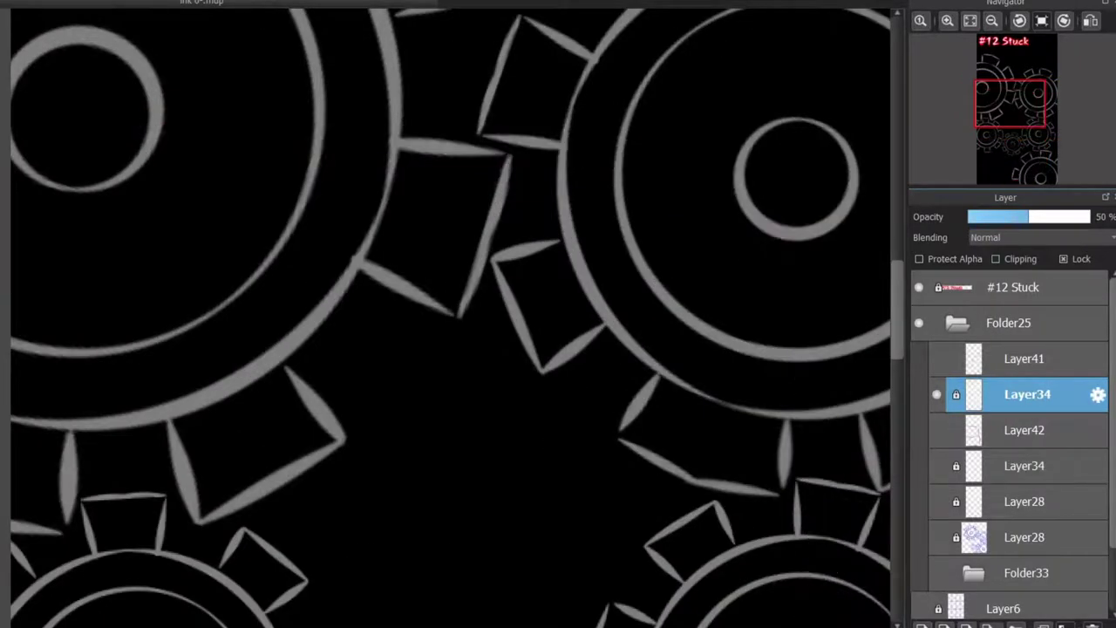
click(353, 105)
click(436, 218)
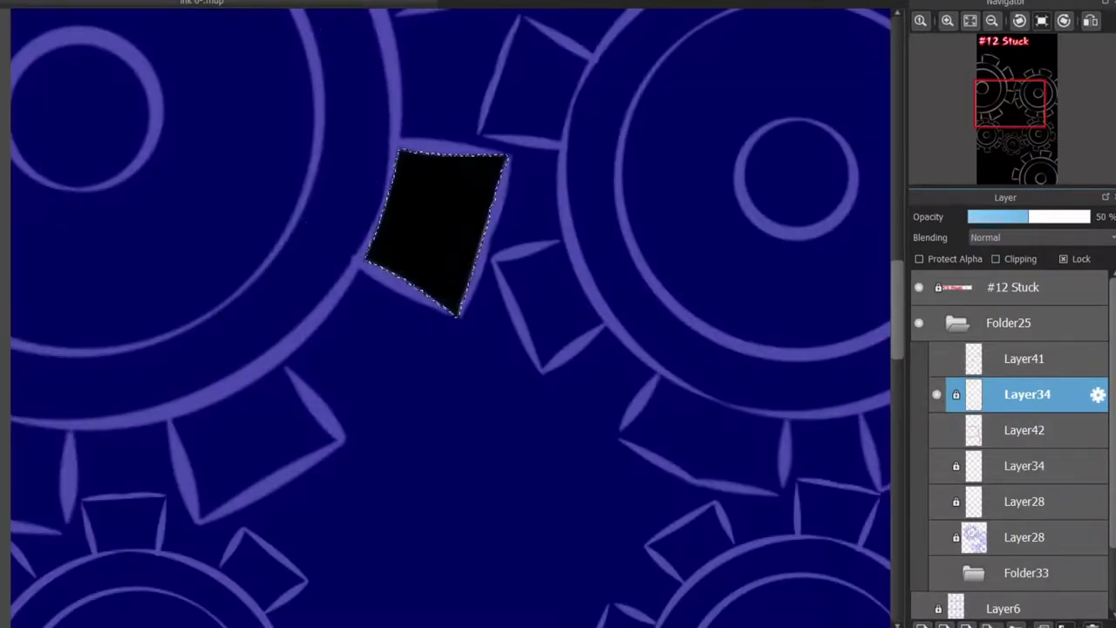
shift+click(218, 218)
shift+click(87, 388)
shift+click(250, 444)
scroll(386, 296, down, 3)
shift+click(397, 117)
shift+click(460, 190)
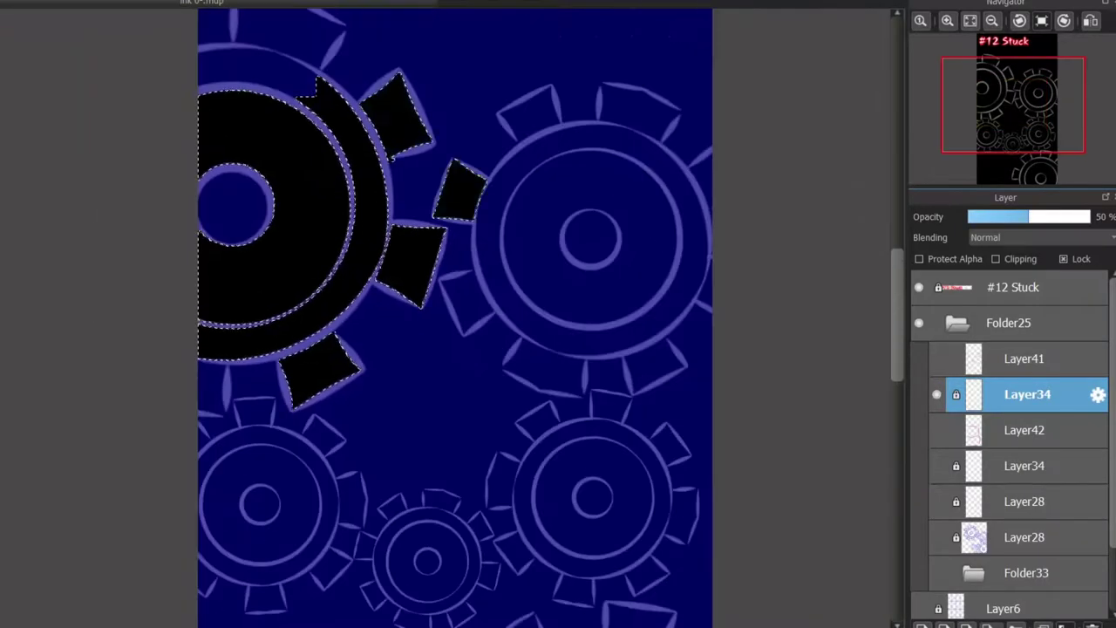
- Add the upper-right gear's disc, ring and left-side teeth, plus the middle-right gear's top tooth, to the selection
shift+click(466, 301)
shift+click(490, 262)
scroll(527, 244, up, 3)
scroll(526, 245, down, 2)
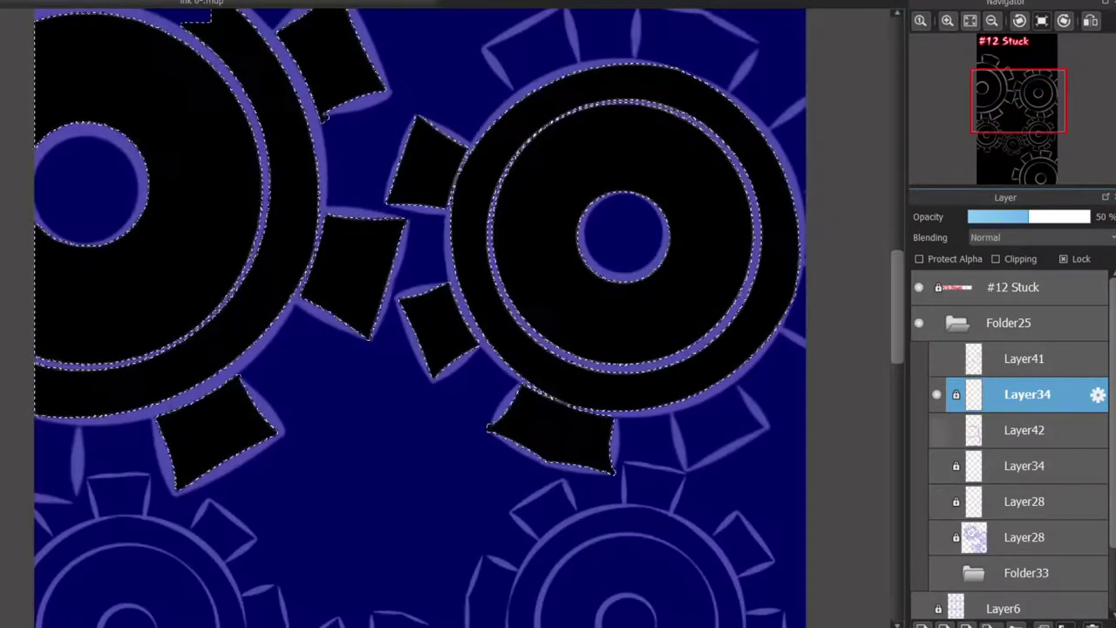
click(936, 429)
scroll(649, 479, up, 2)
shift+click(649, 478)
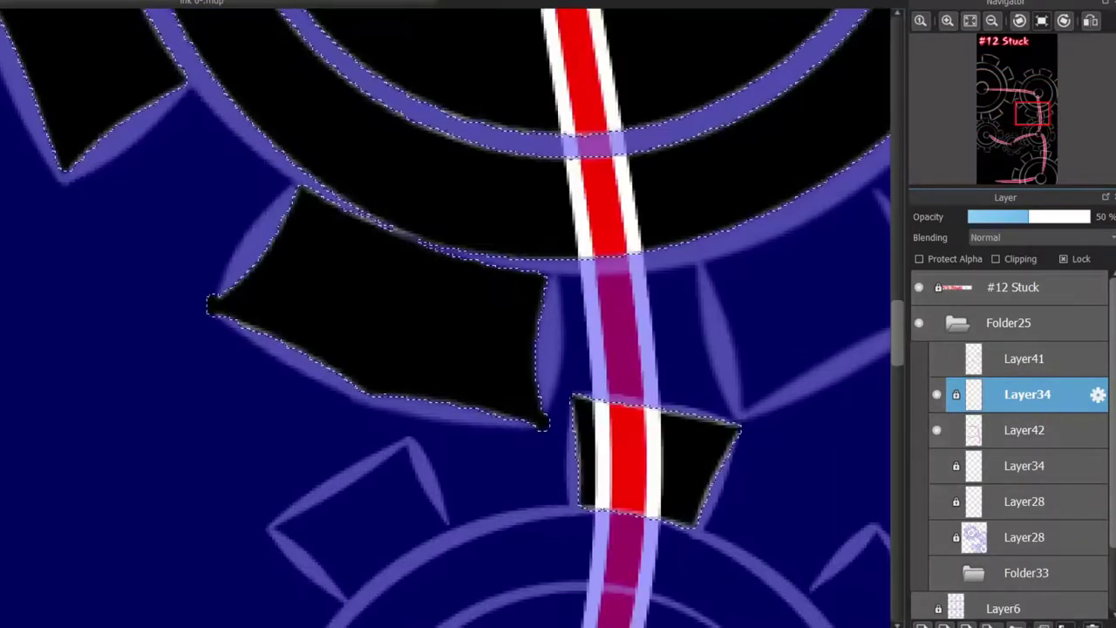
- Add the insides of the middle-right gear, the small central gear and the middle-left gear's disc and hub to the selection
scroll(649, 478, down, 3)
scroll(436, 349, down, 2)
scroll(436, 348, up, 2)
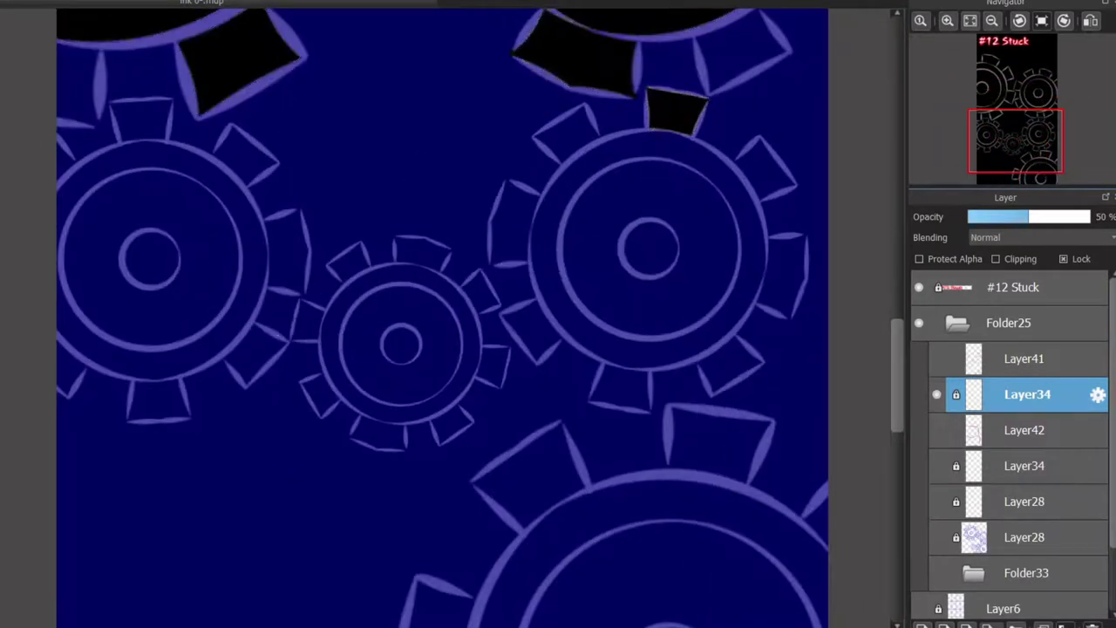
click(937, 430)
shift+click(592, 244)
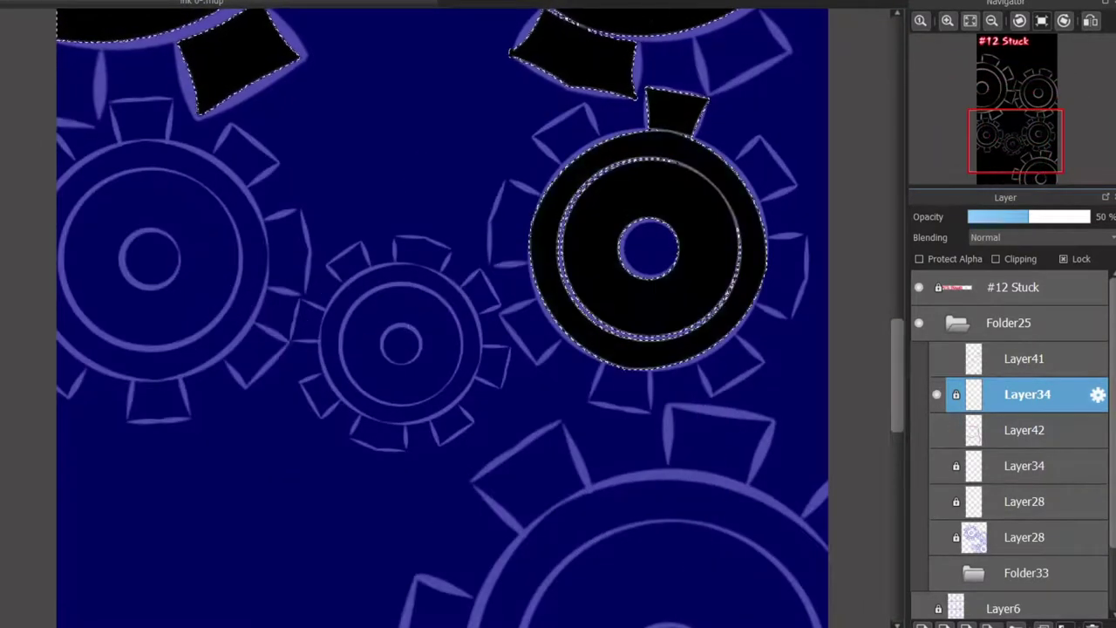
shift+click(201, 218)
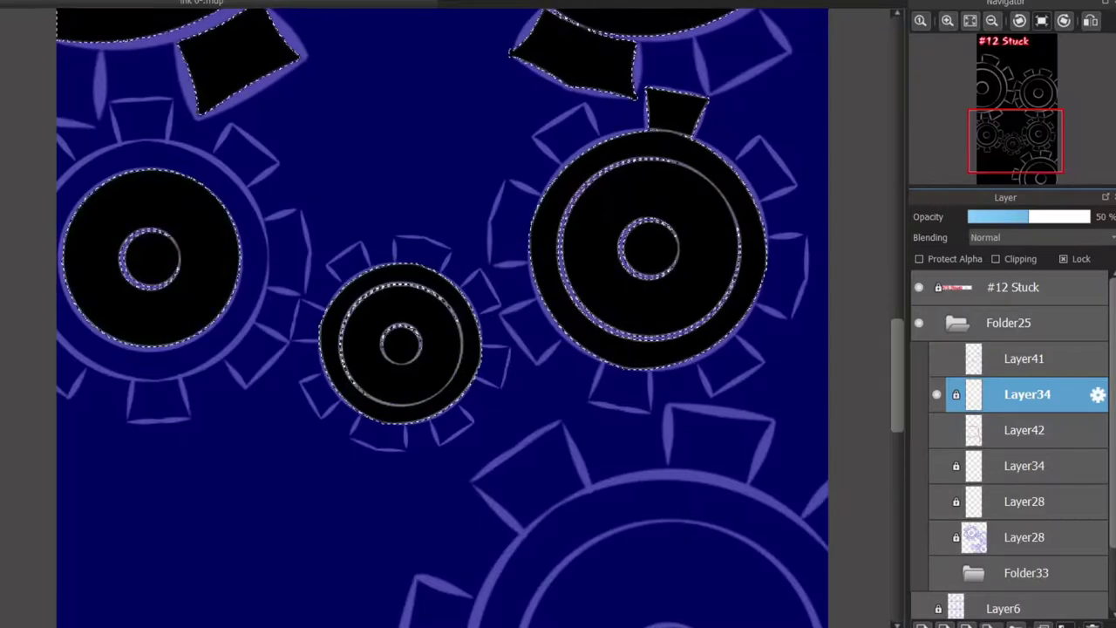
- Add the middle-left gear's ring and the teeth beside the small central gear to the selection, checking against the connecting strokes
click(937, 429)
scroll(249, 344, up, 2)
click(936, 430)
click(937, 429)
click(937, 429)
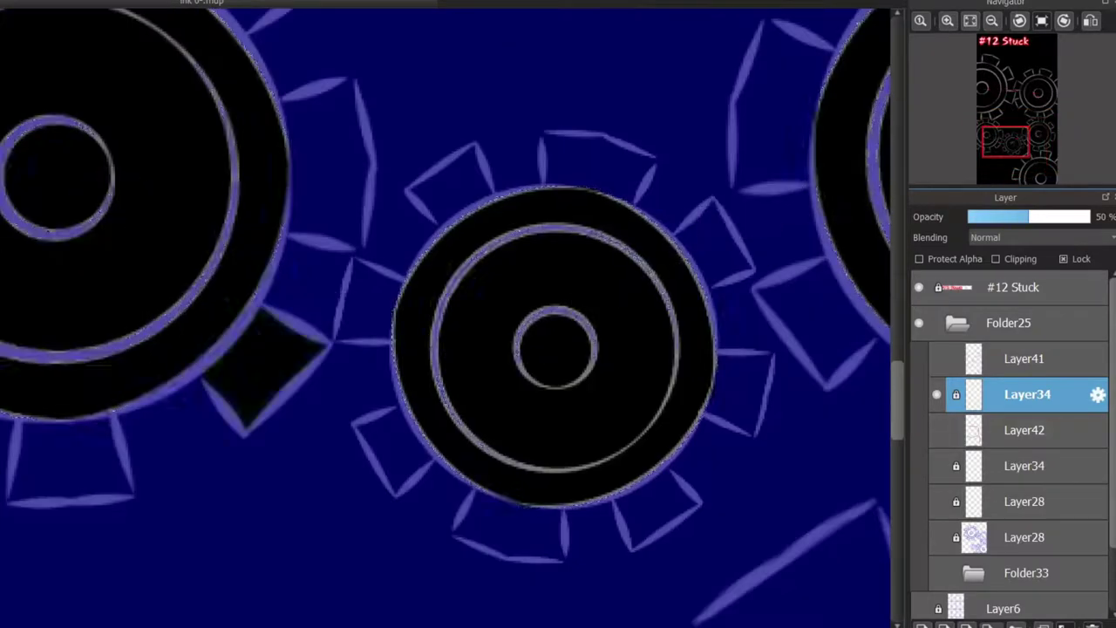
click(936, 430)
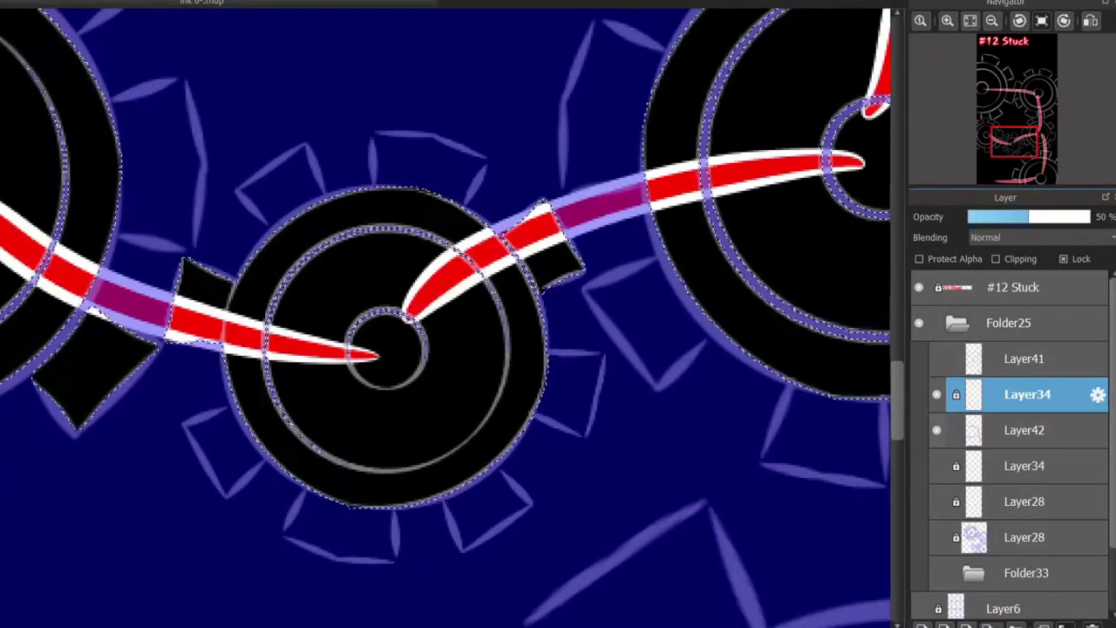
click(937, 430)
- Add the lower-right gear's hub, disc, ring and top tooth, and the nearby middle-right gear teeth, to the selection
scroll(750, 392, down, 3)
scroll(785, 488, up, 2)
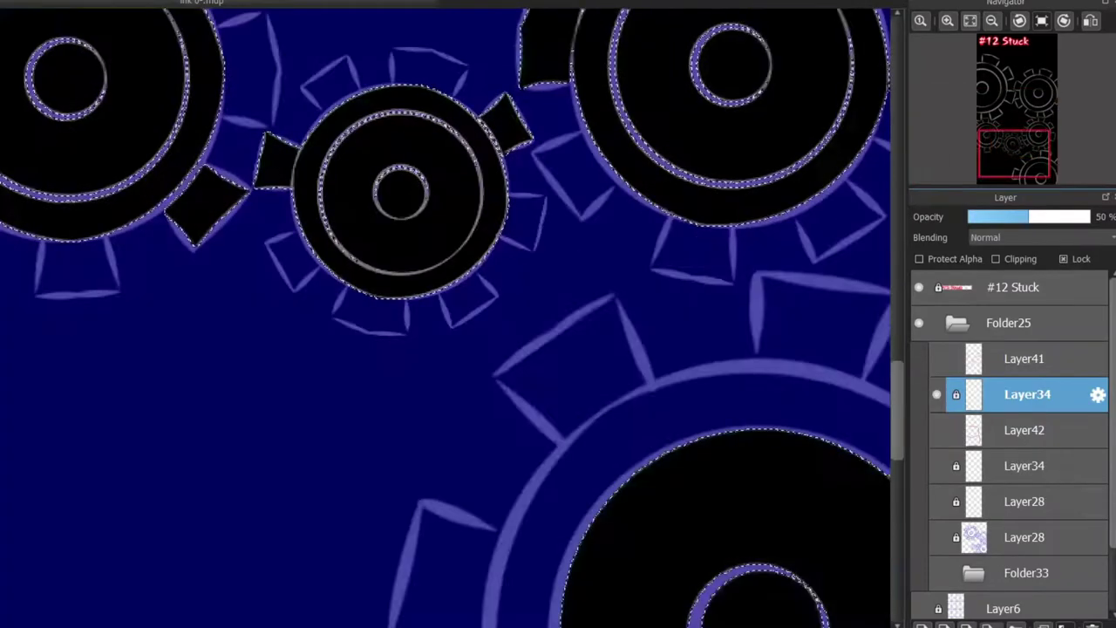
click(937, 430)
drag(1016, 156, 1024, 166)
click(936, 430)
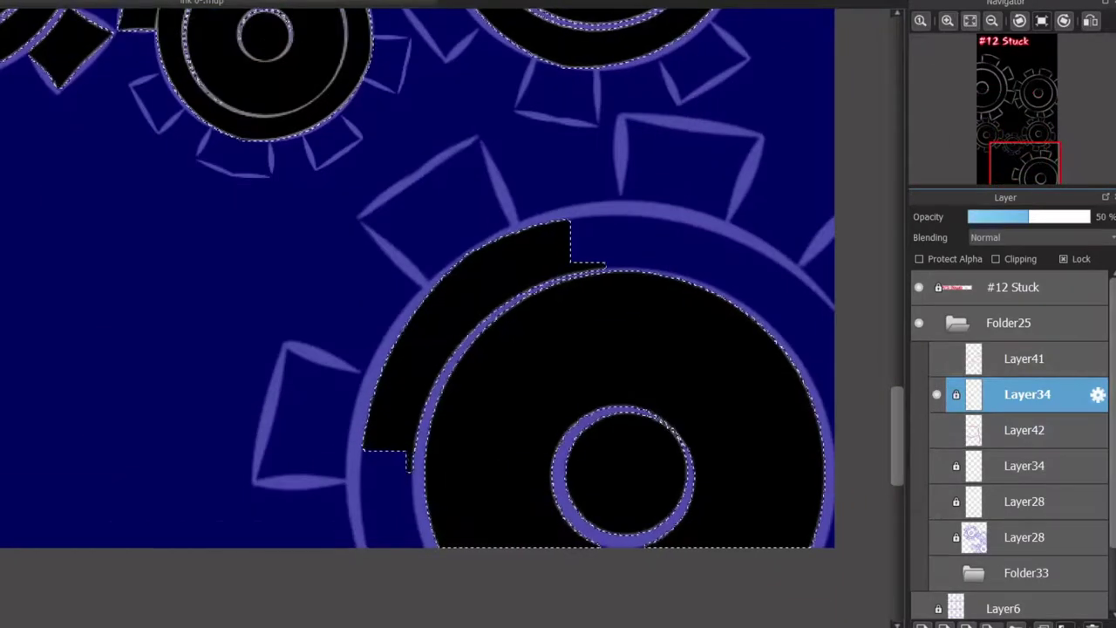
click(937, 430)
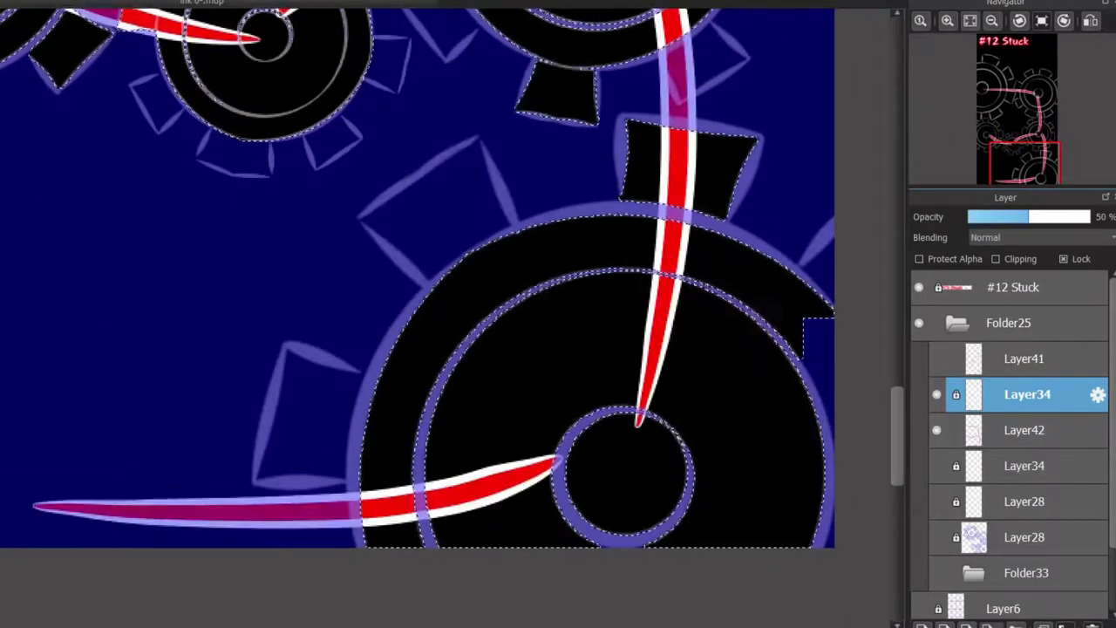
- Restore the gear outline layer to 100% opacity and show the red detail layer again
click(936, 430)
key(ctrl+d)
click(937, 430)
drag(1025, 164, 1014, 102)
scroll(446, 314, down, 5)
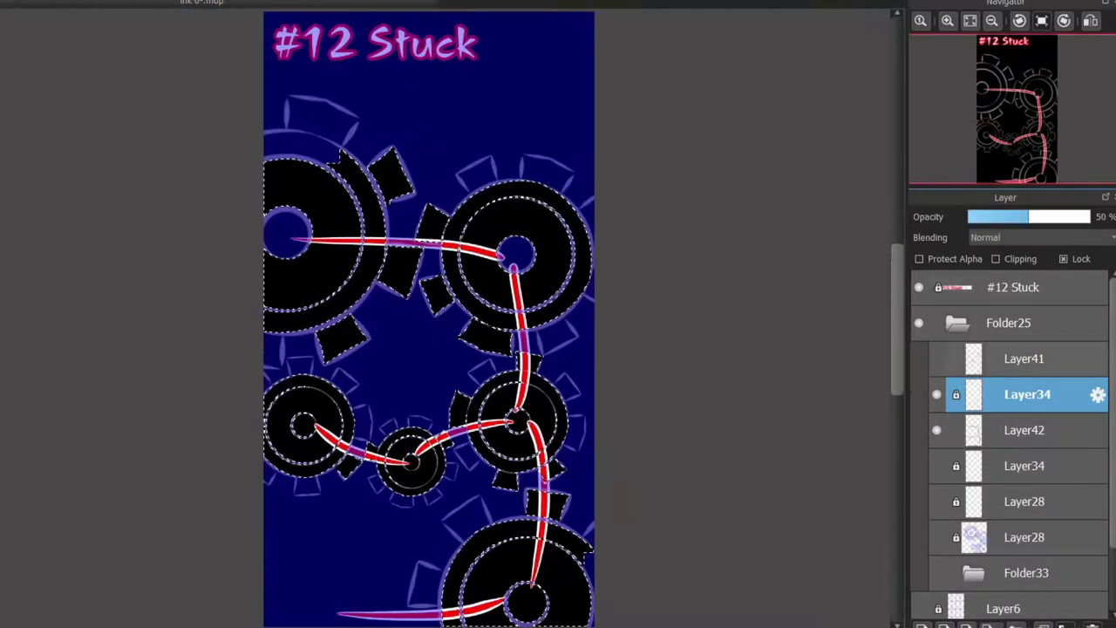
click(936, 358)
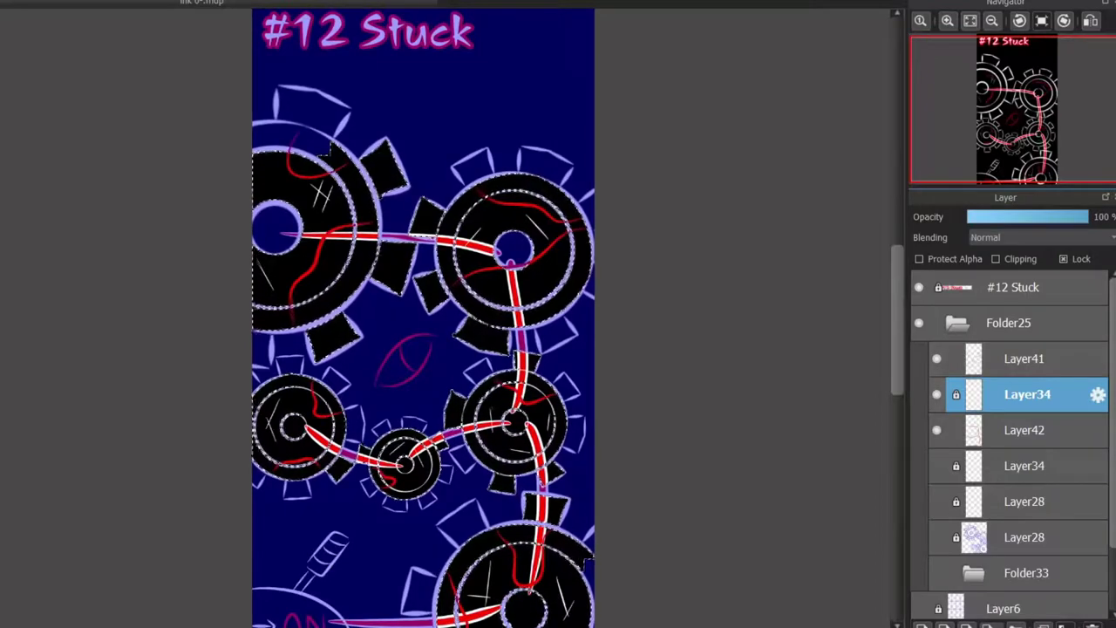
- Add the ON dome's inside to the selection and delete the selected parts of the connecting strokes from their layer
click(936, 430)
scroll(523, 209, up, 5)
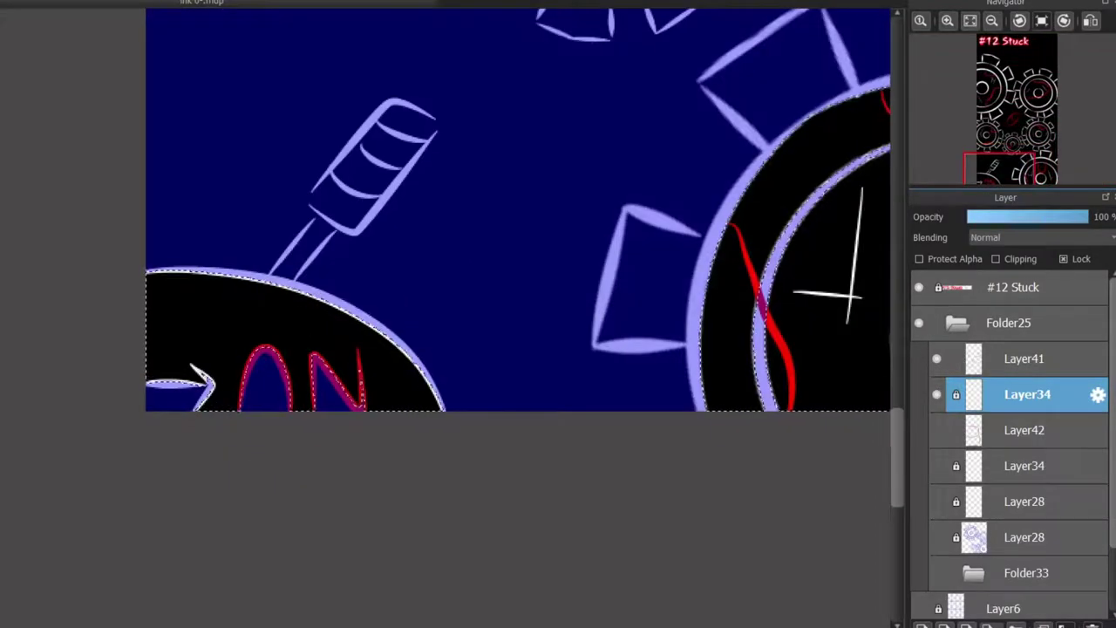
scroll(515, 210, down, 3)
scroll(515, 209, up, 2)
click(937, 430)
click(1027, 430)
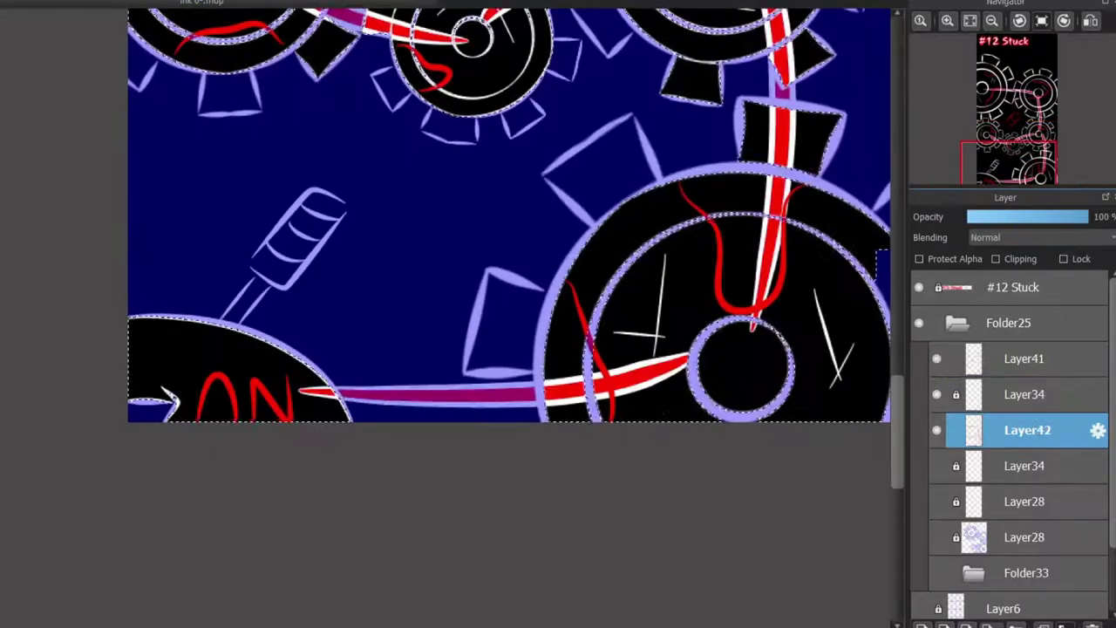
scroll(514, 209, down, 3)
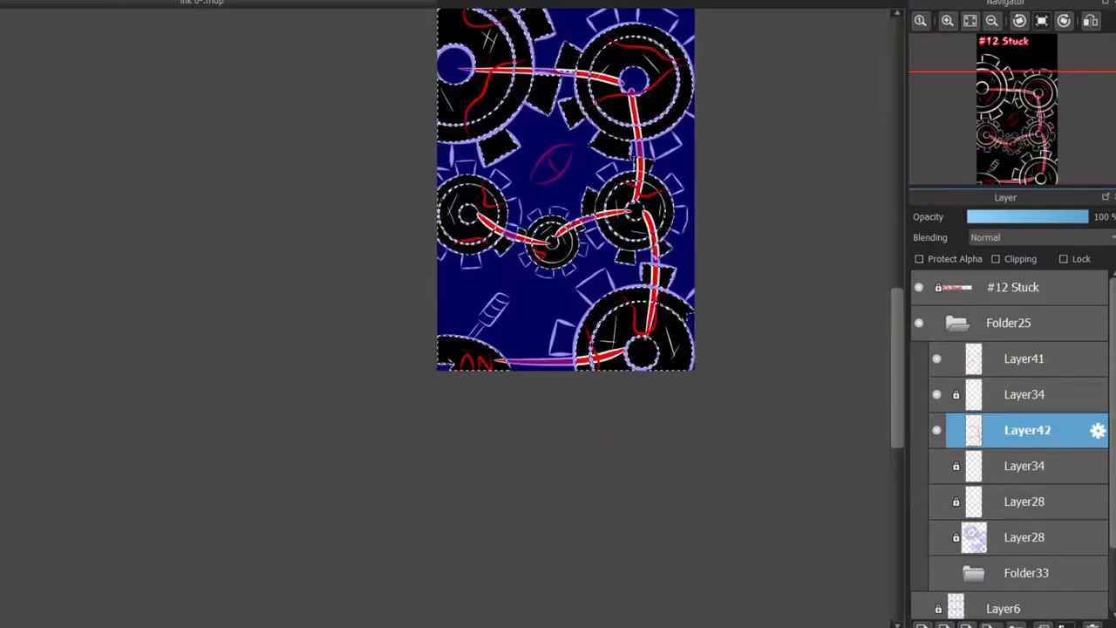
scroll(514, 209, up, 1)
scroll(514, 209, down, 3)
scroll(514, 209, up, 4)
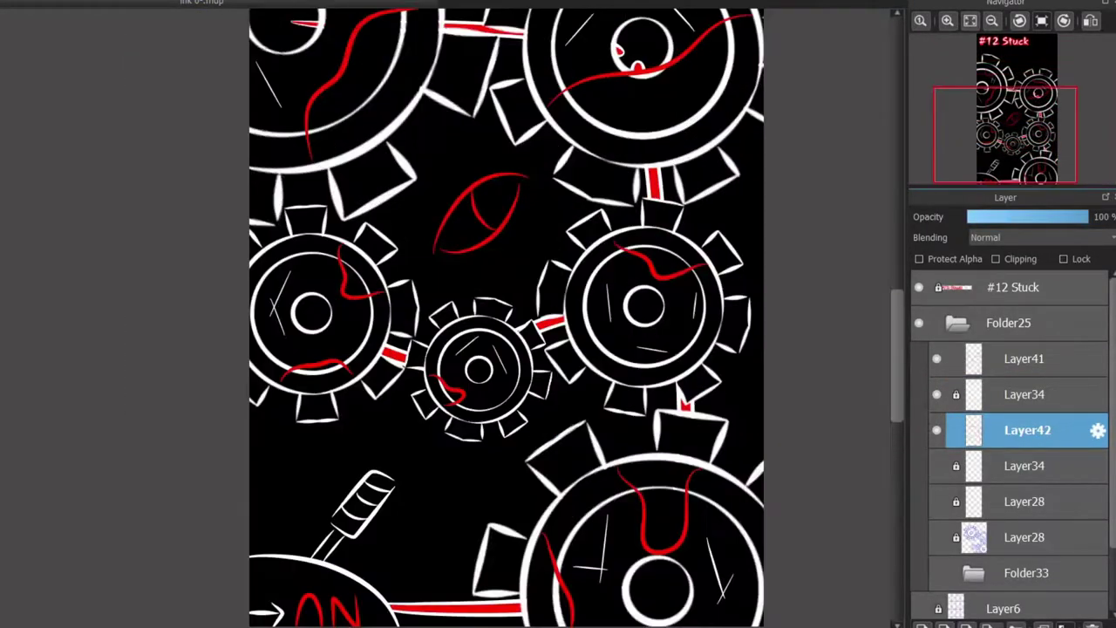
- Select the leftover stroke ends inside the hubs of the two upper gears and delete them
scroll(514, 314, up, 3)
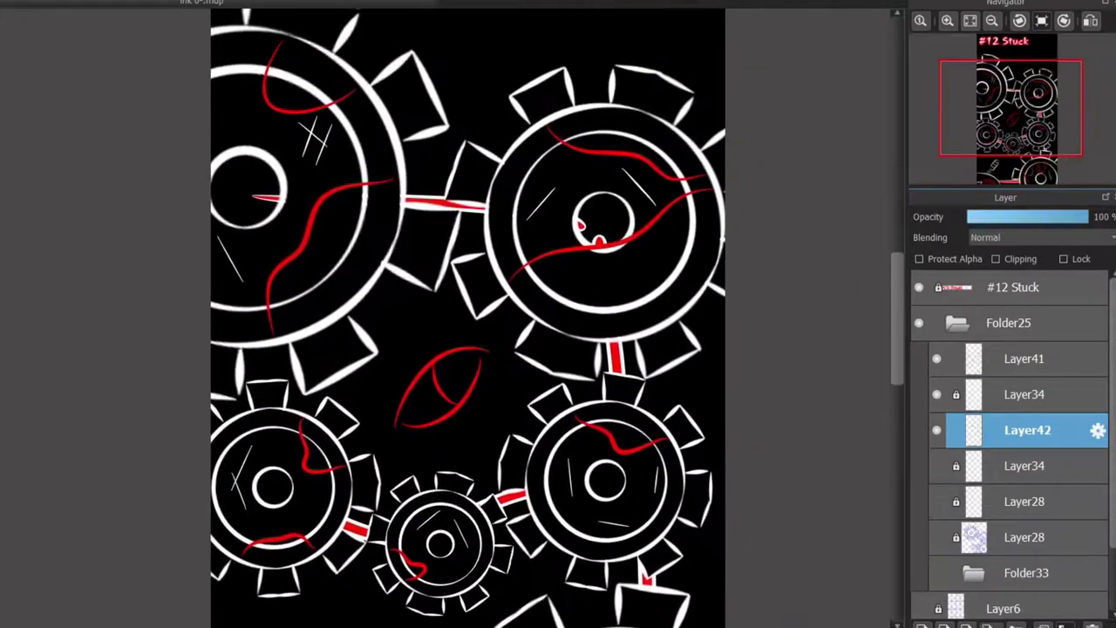
scroll(576, 226, up, 2)
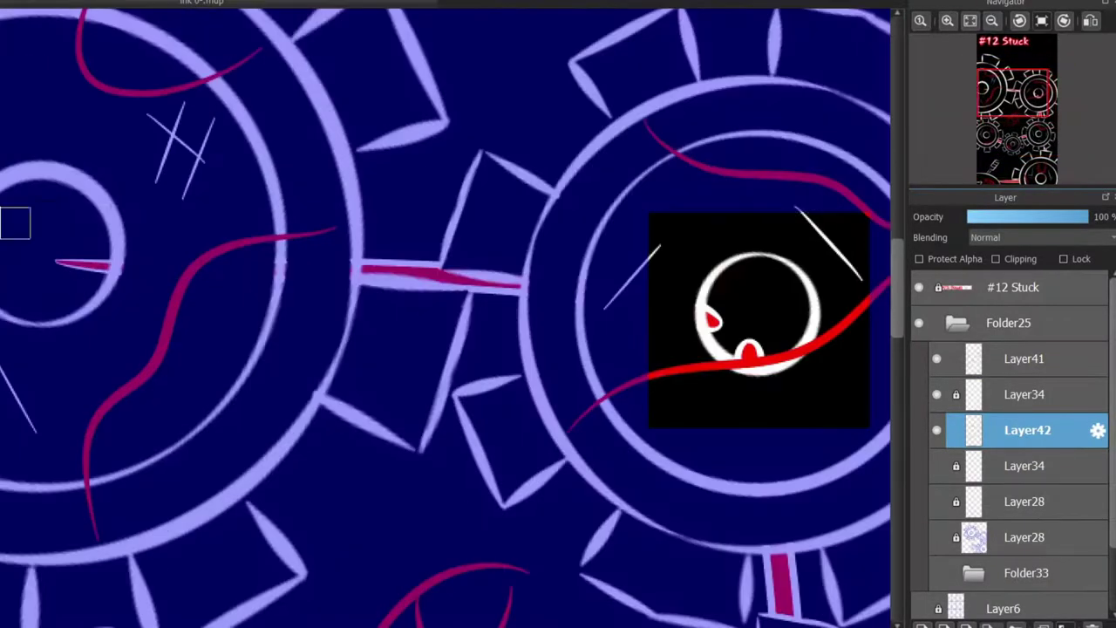
scroll(575, 226, down, 4)
scroll(441, 262, up, 4)
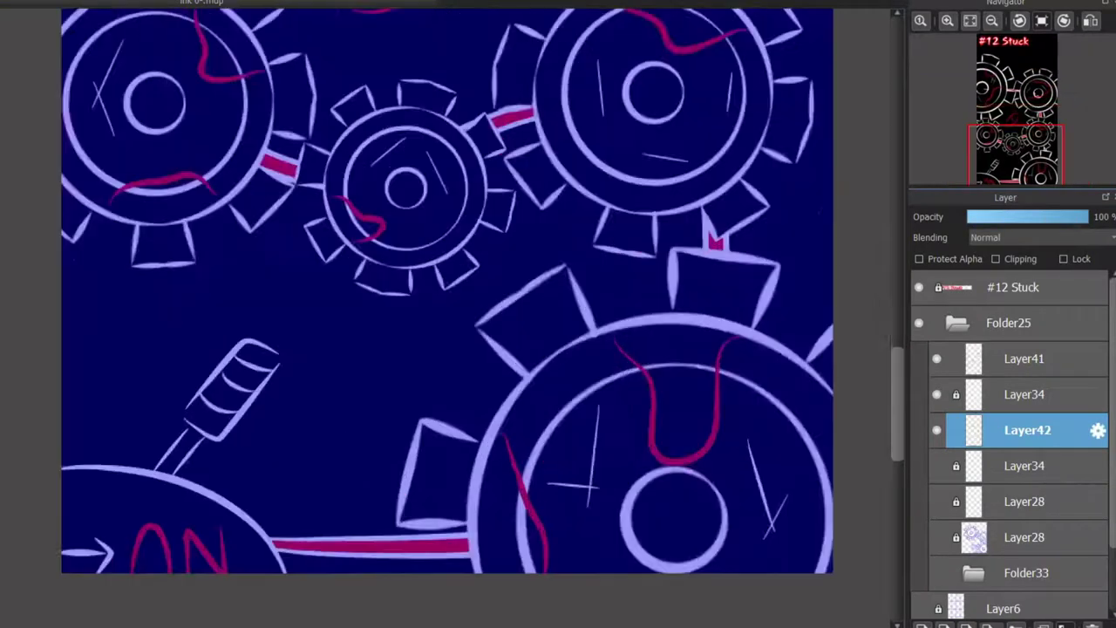
scroll(441, 261, down, 2)
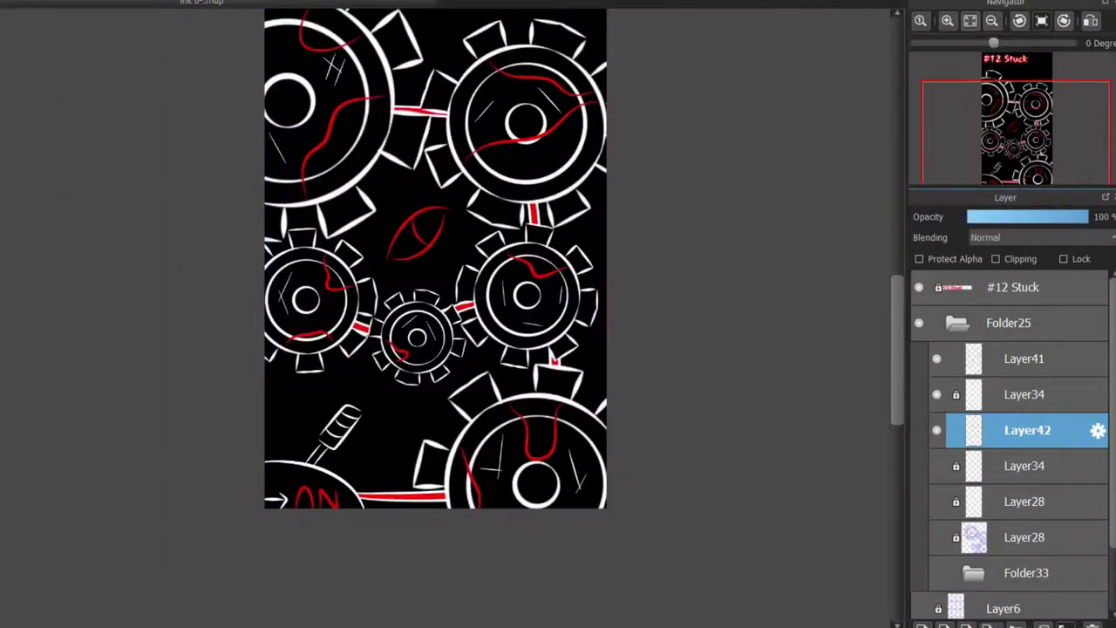
- Draw a white curve above the red eye and outline a white gear tooth against its lower-right edge
scroll(427, 314, up, 2)
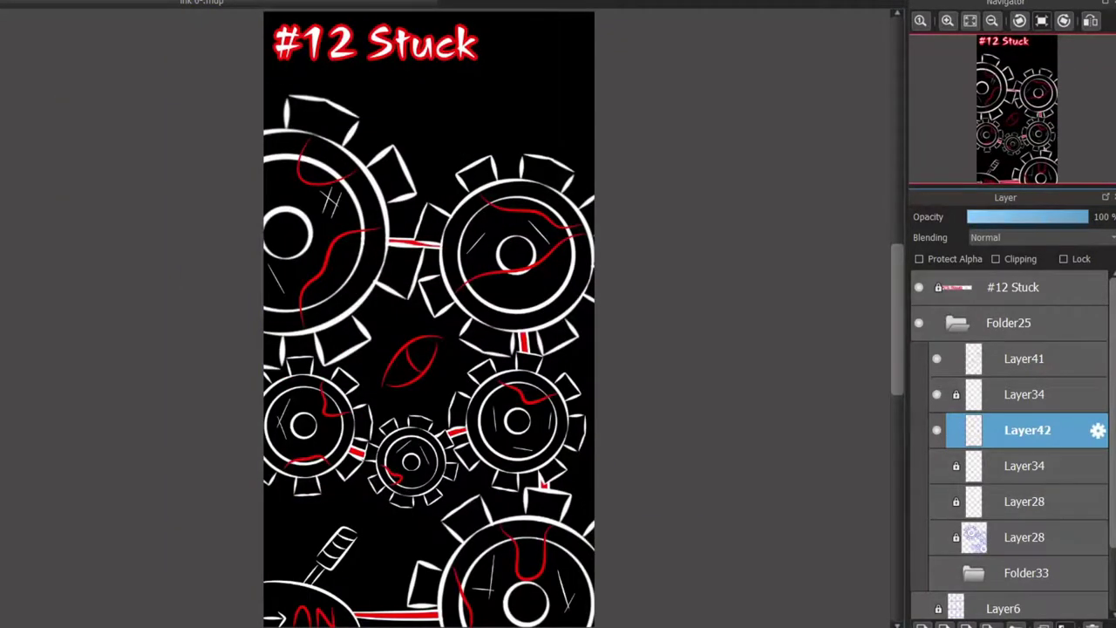
scroll(453, 314, up, 4)
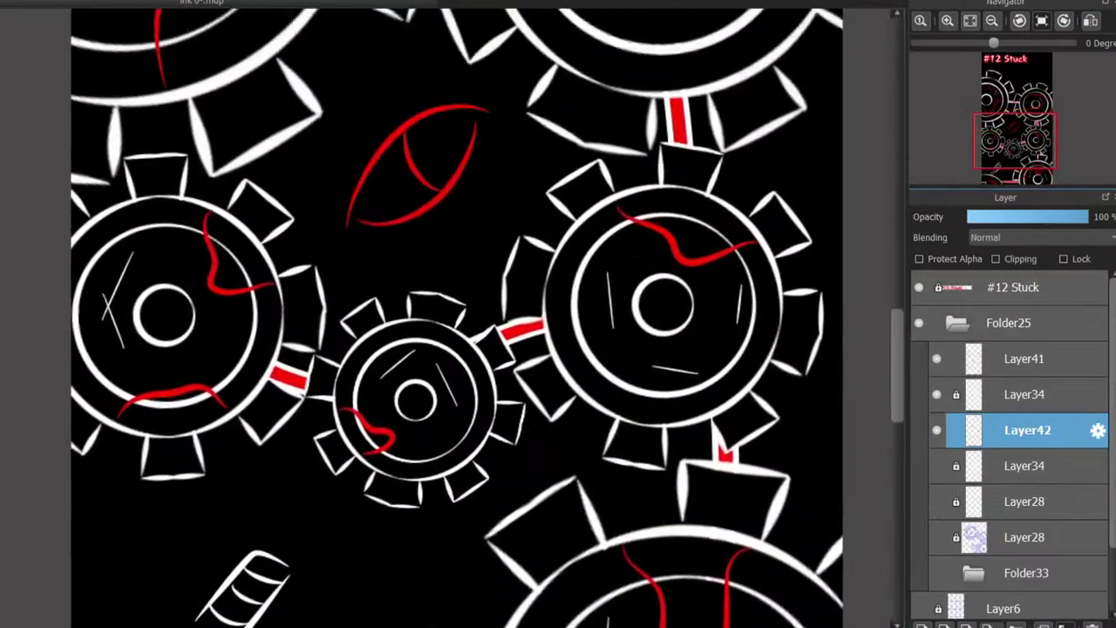
scroll(453, 314, down, 4)
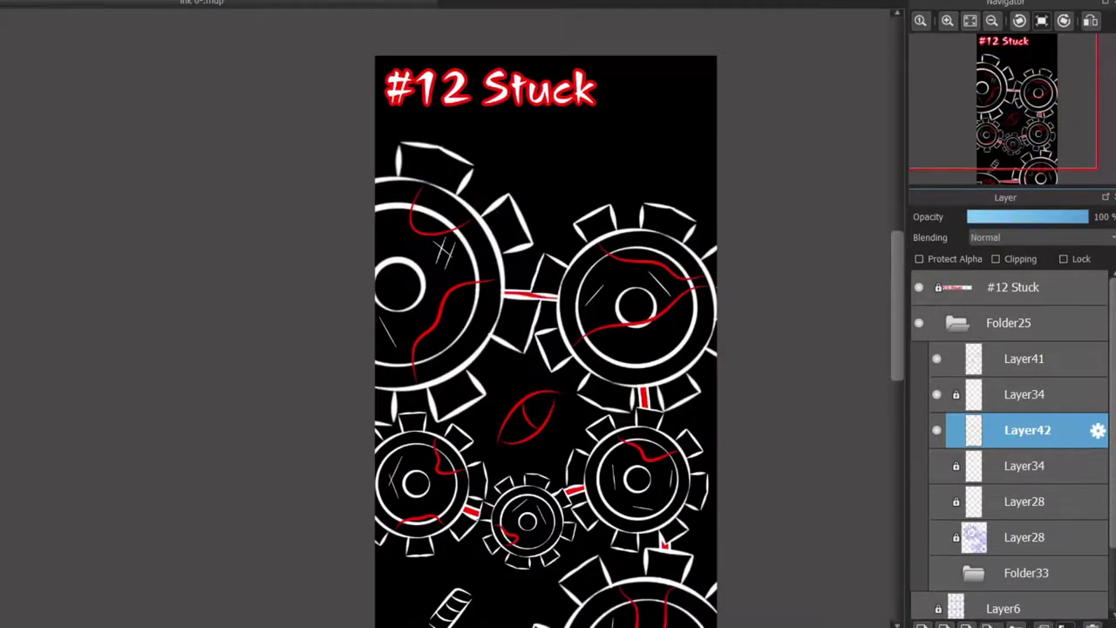
scroll(530, 461, up, 5)
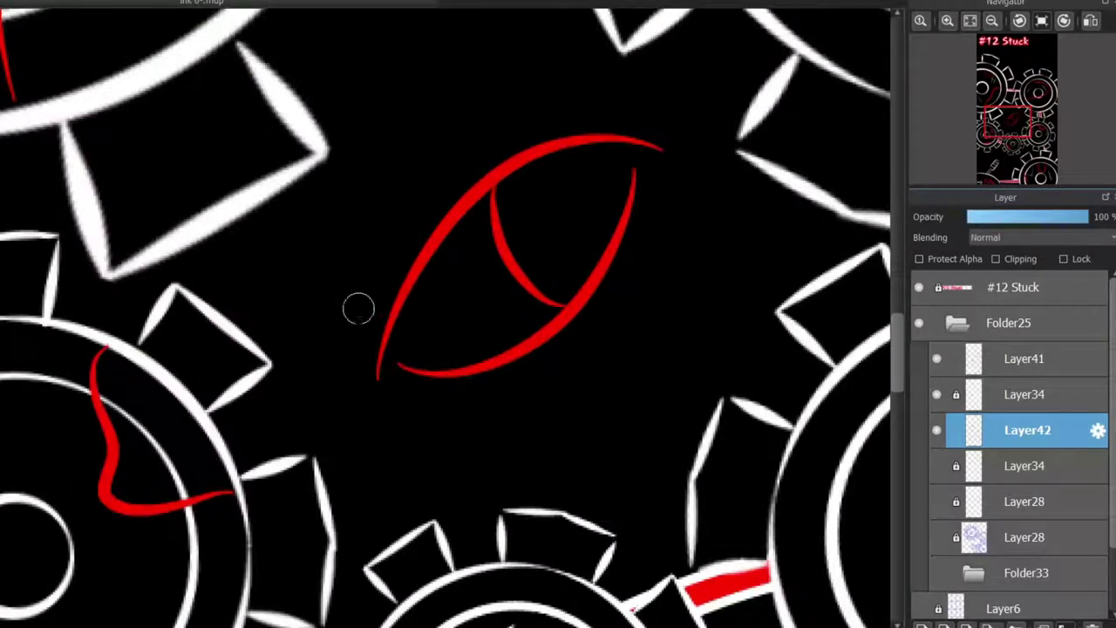
drag(352, 275, 533, 59)
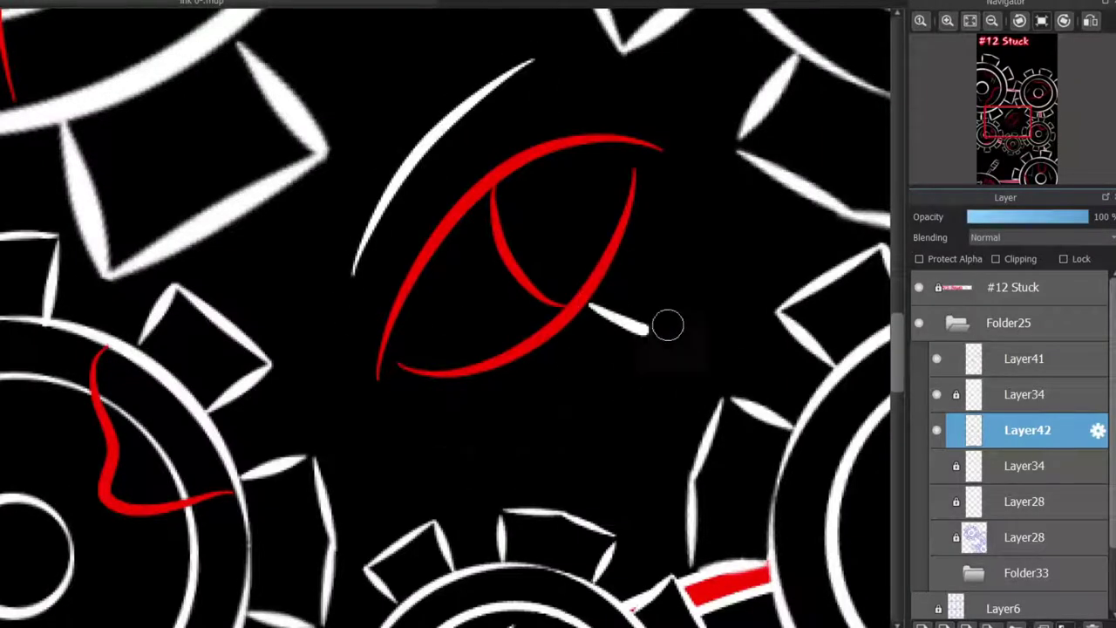
mouse_move(668, 325)
mouse_down()
mouse_move(657, 214)
mouse_move(698, 225)
mouse_up()
drag(635, 199, 709, 214)
- Add two more white teeth with rivet dots beneath the eye, and a small ring with a second curve by its outer corner
mouse_move(607, 304)
mouse_down()
mouse_move(640, 335)
mouse_move(500, 378)
mouse_move(643, 332)
mouse_up()
click(518, 372)
click(533, 399)
drag(530, 420, 398, 420)
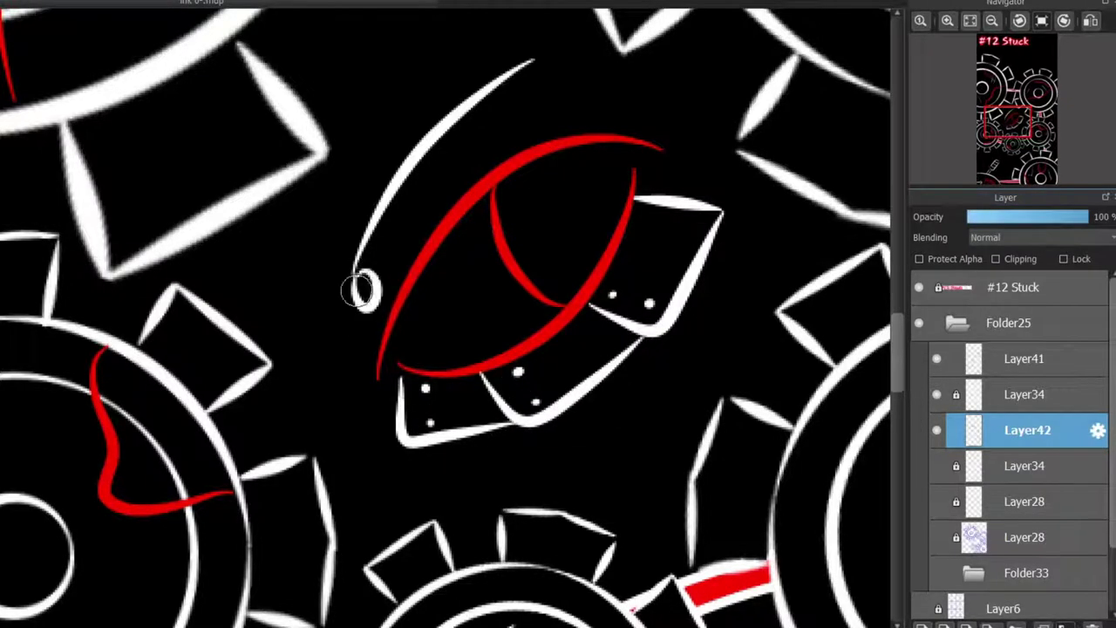
drag(393, 106, 357, 276)
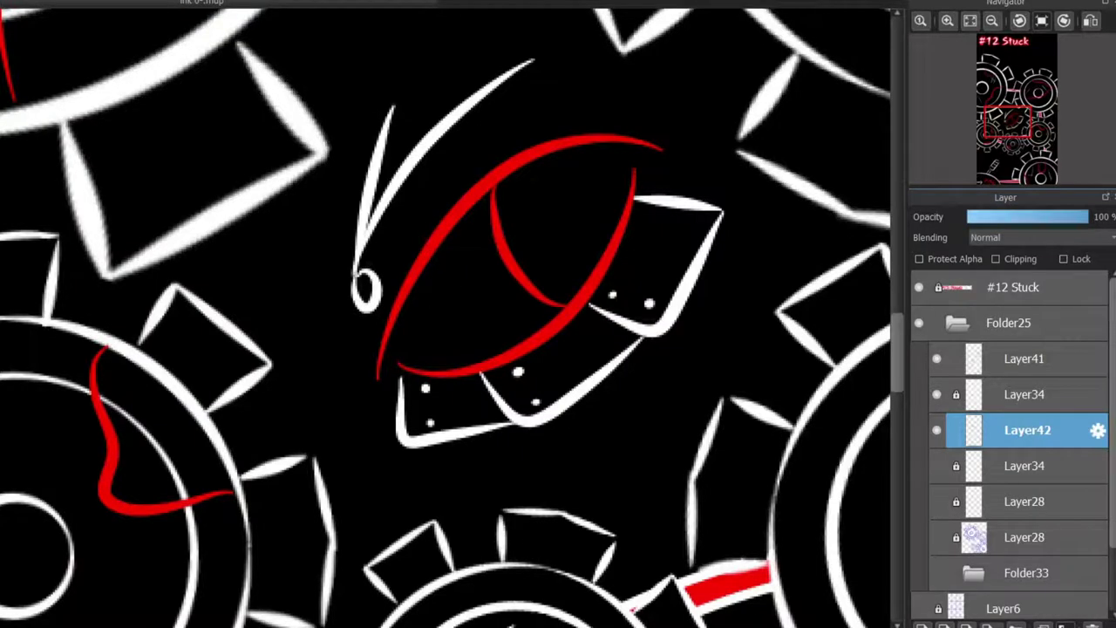
scroll(447, 314, down, 5)
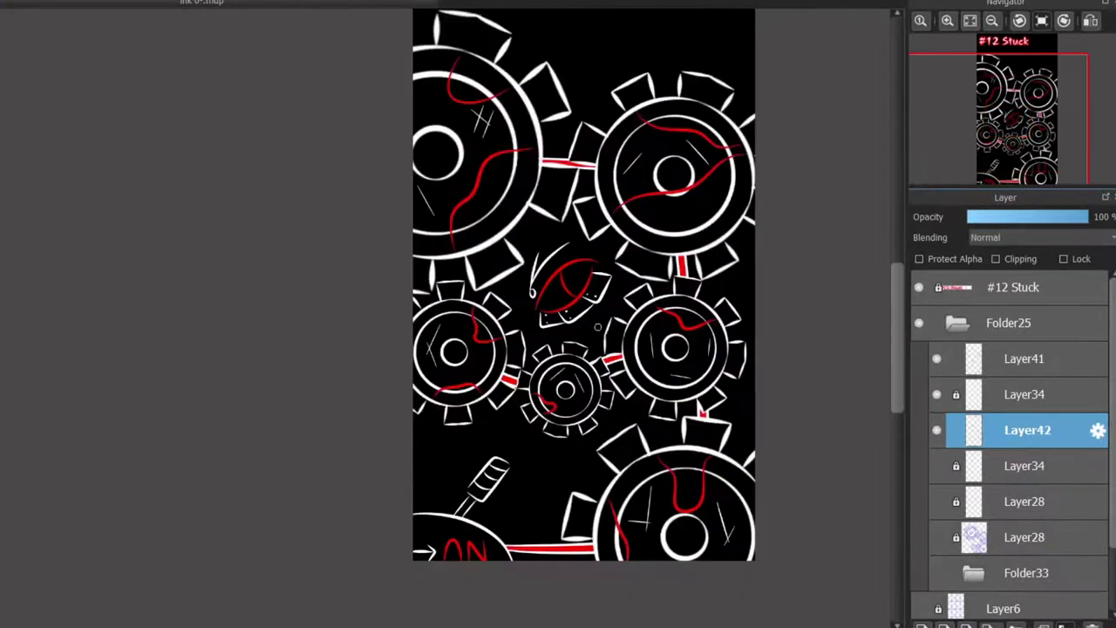
scroll(447, 314, up, 5)
scroll(509, 261, up, 1)
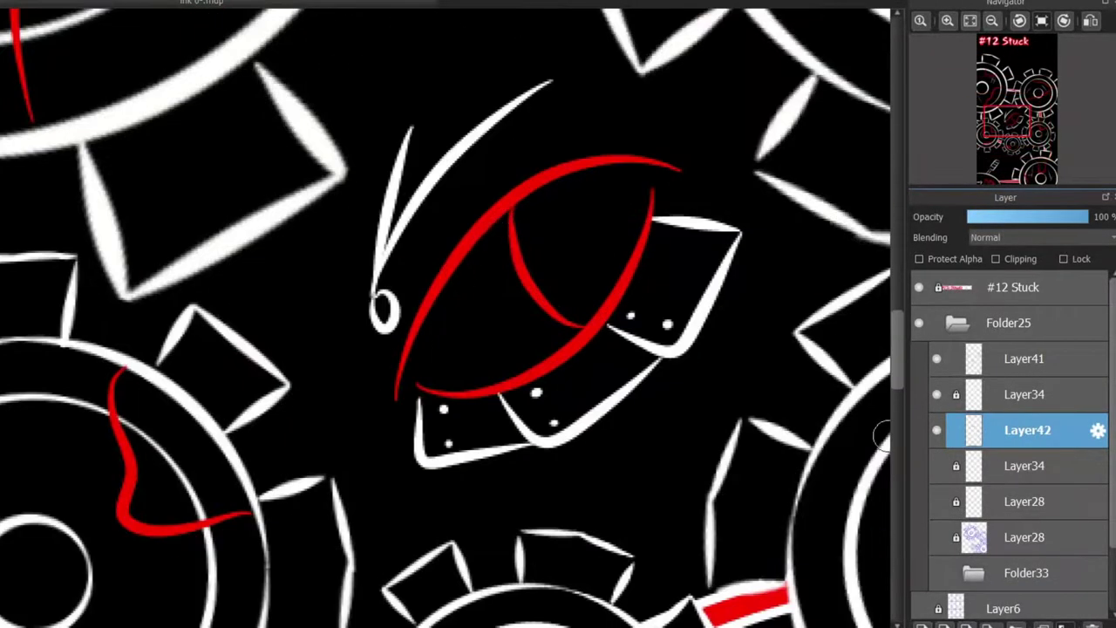
scroll(881, 436, down, 6)
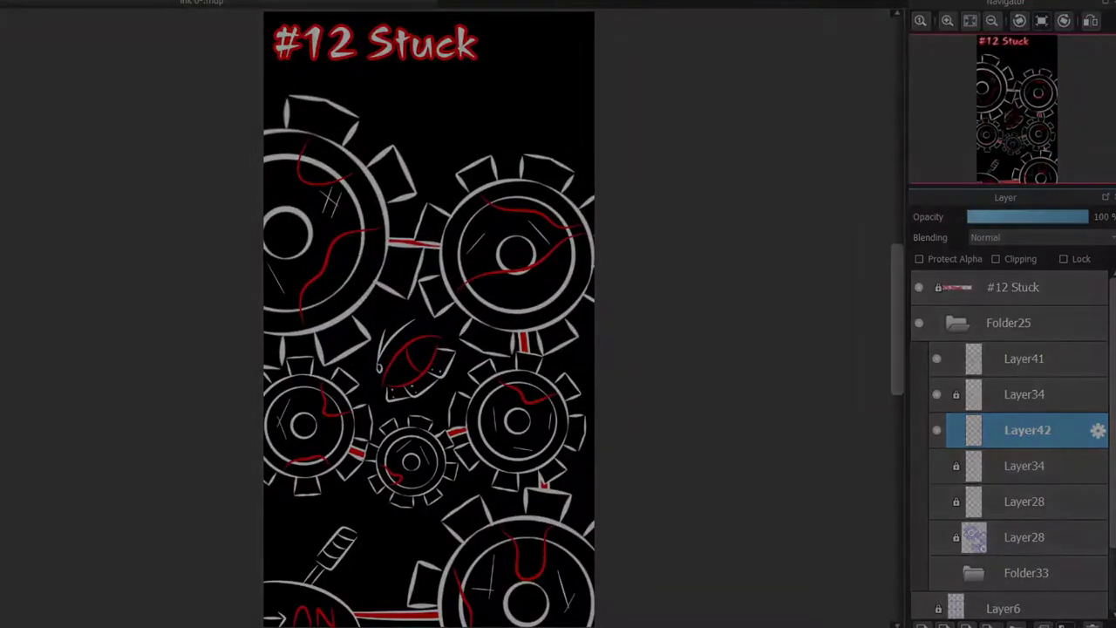